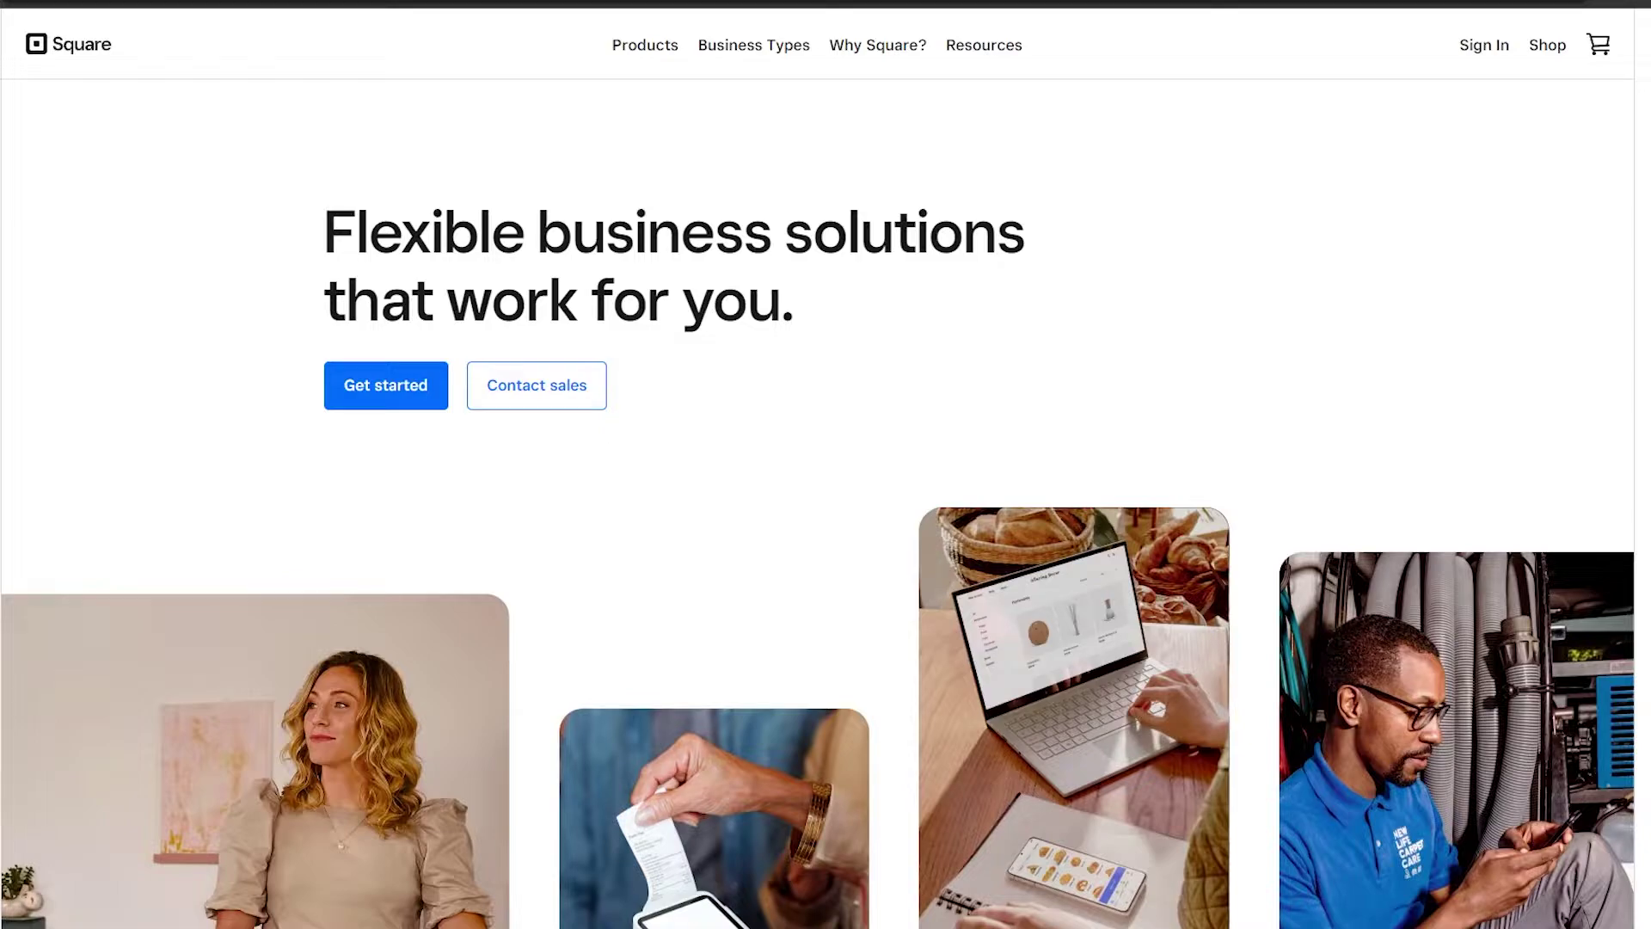
Start creating a new Square account from the sign-up page.
scroll(822, 482, down, 3)
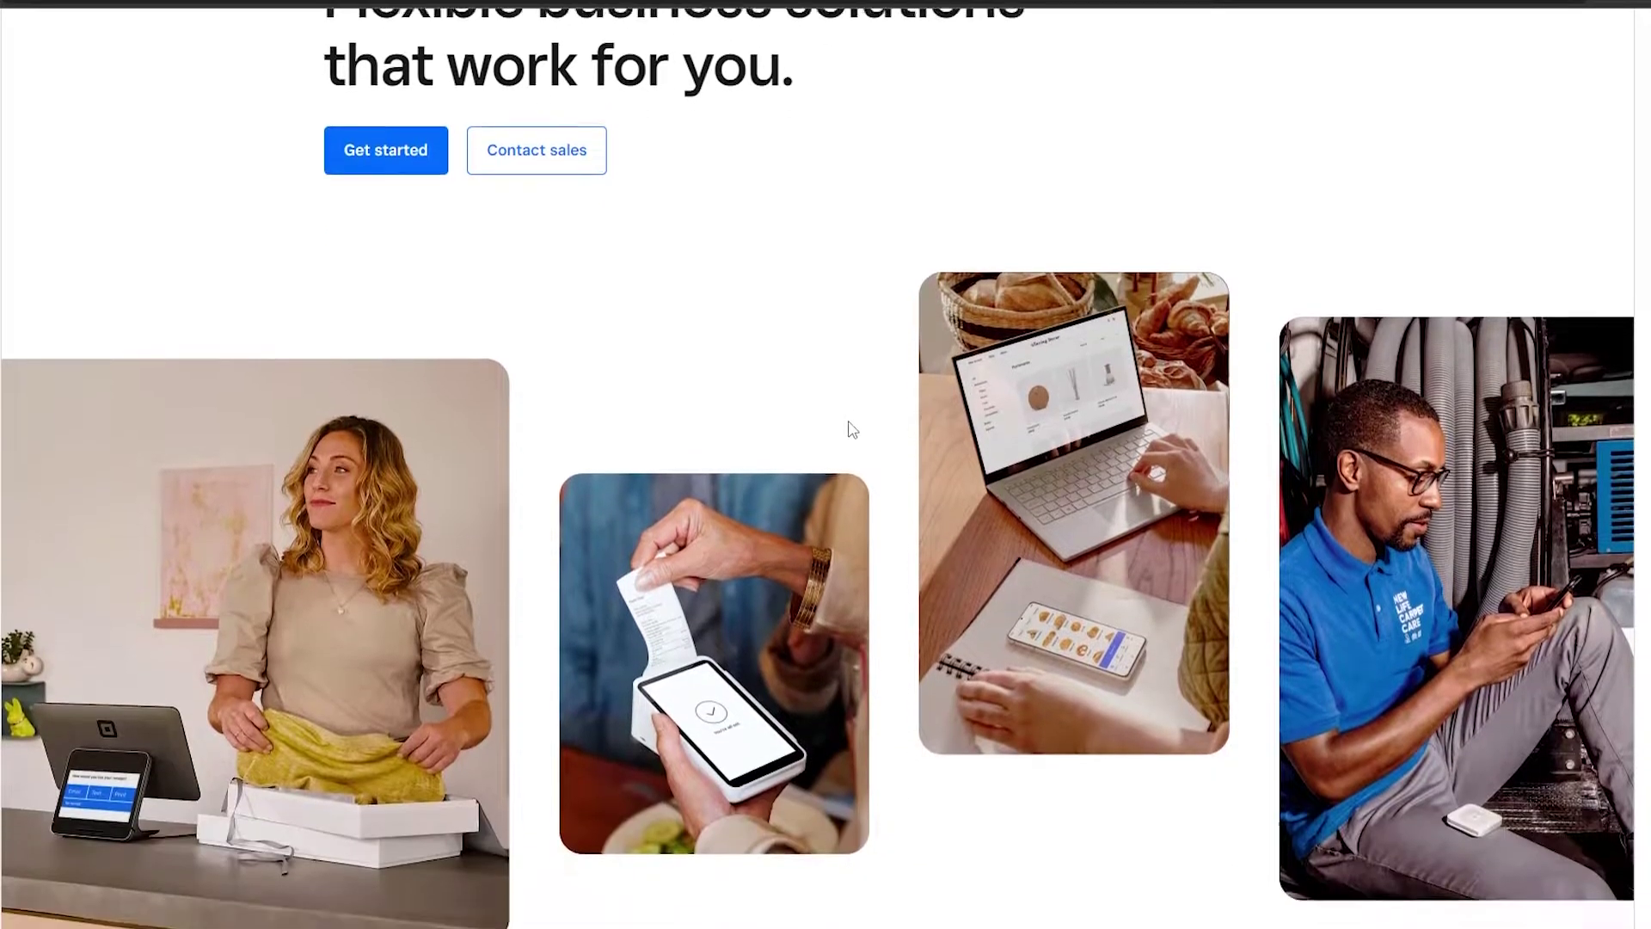
scroll(860, 427, down, 8)
scroll(877, 424, up, 11)
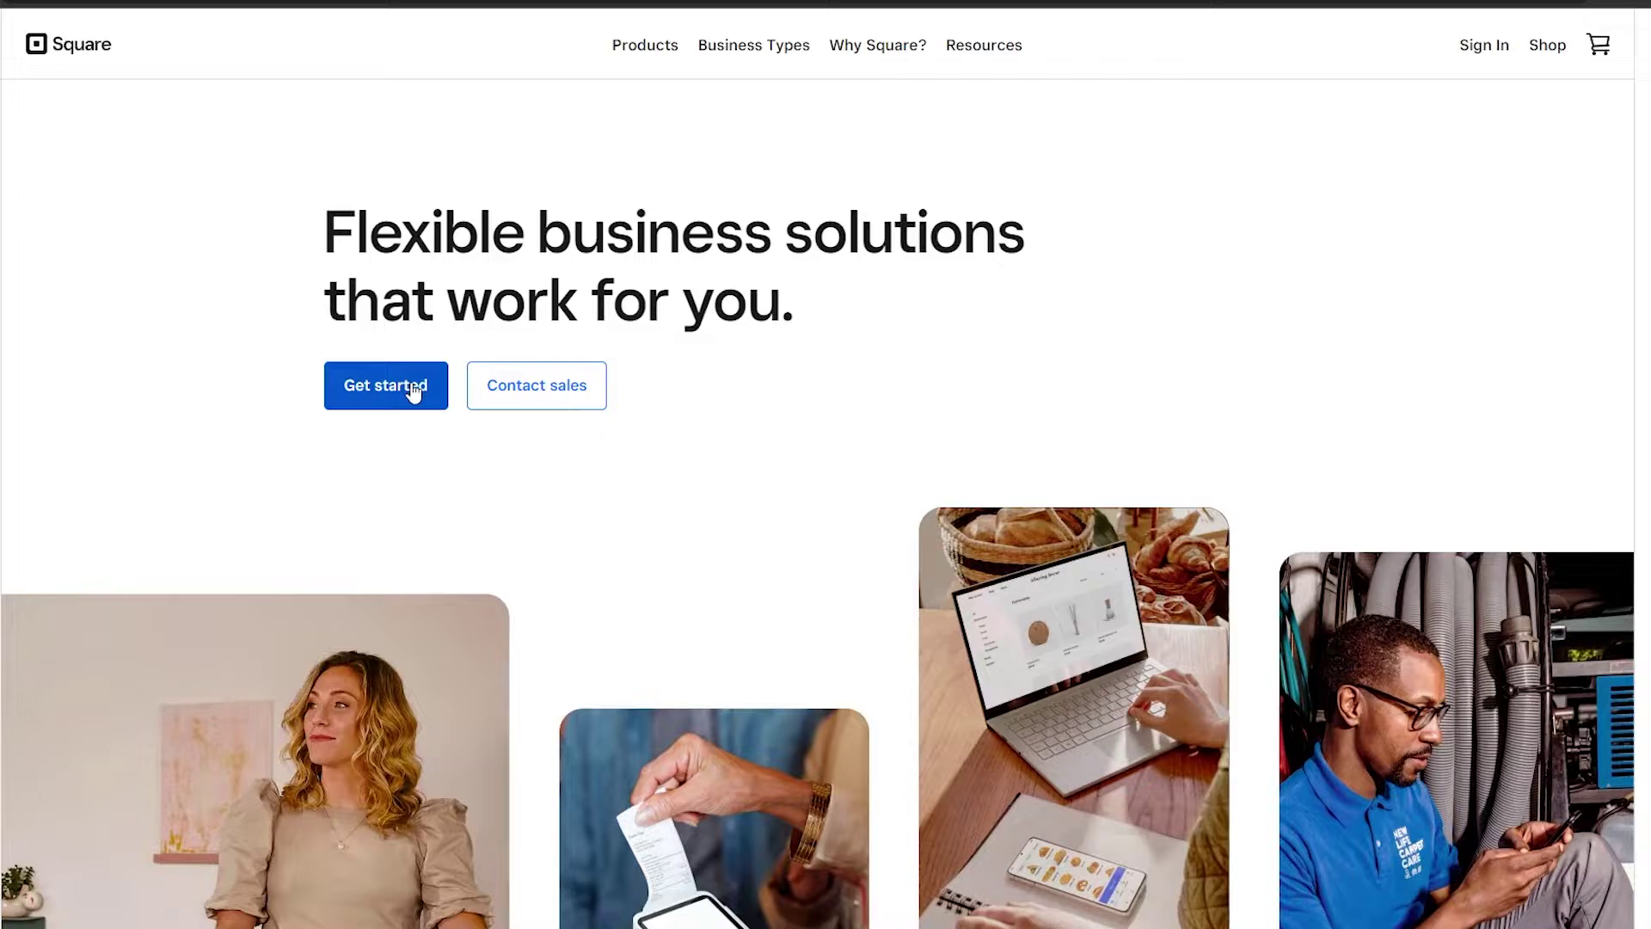
click(414, 389)
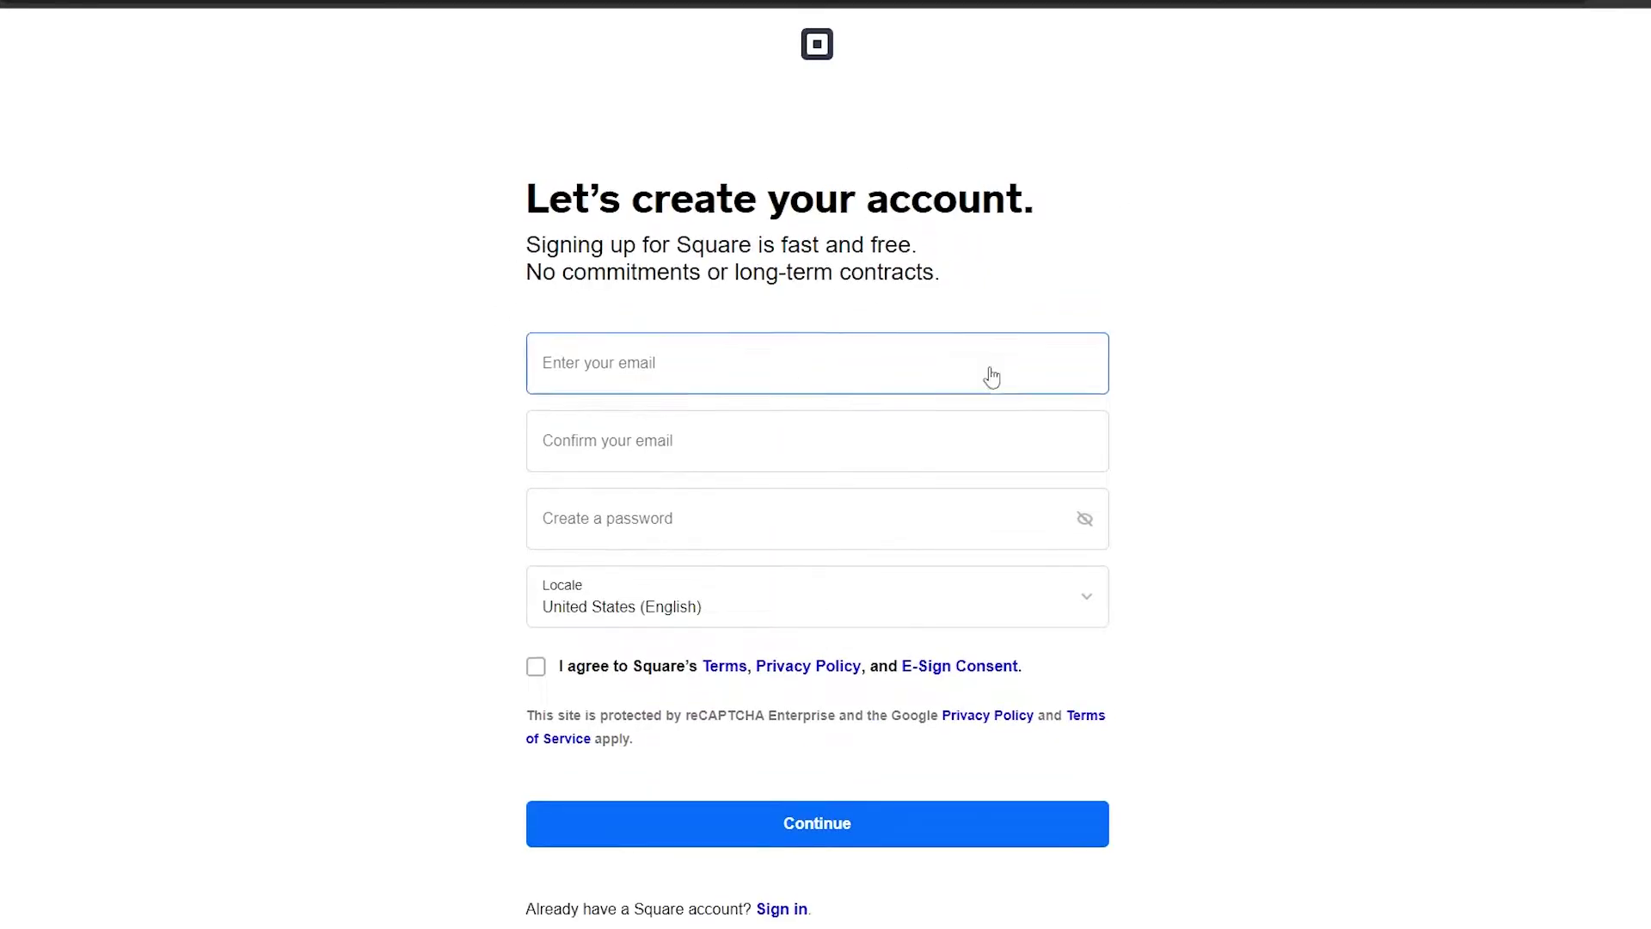
Enter the account e-mail and password, accept the terms, and submit the sign-up form.
click(613, 375)
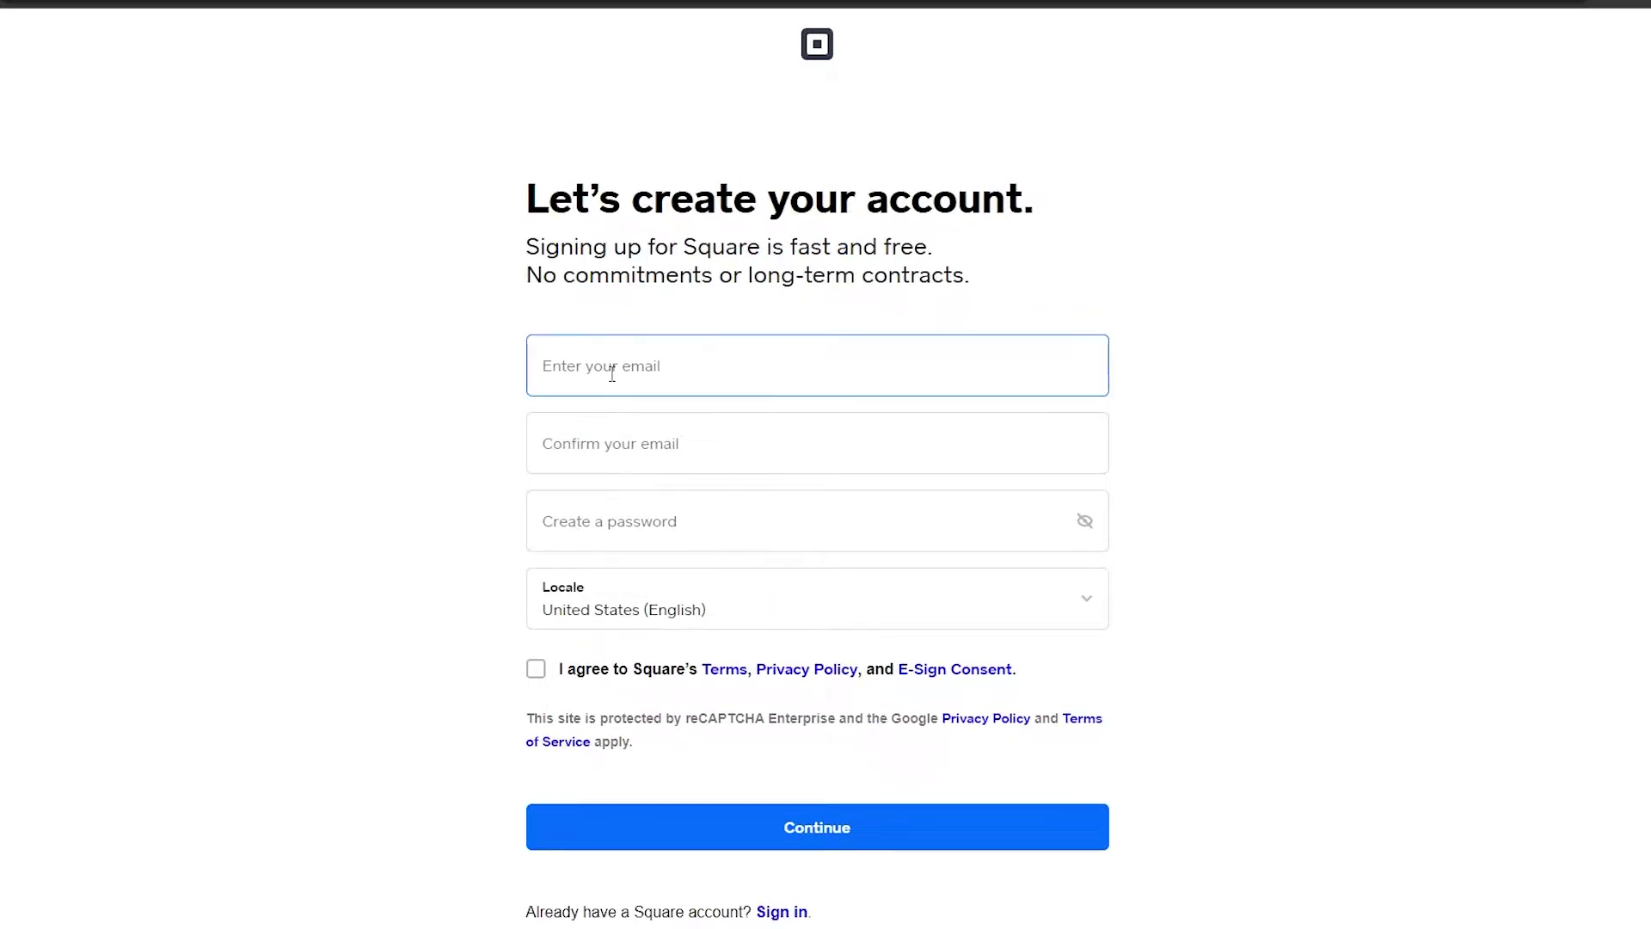
click(621, 521)
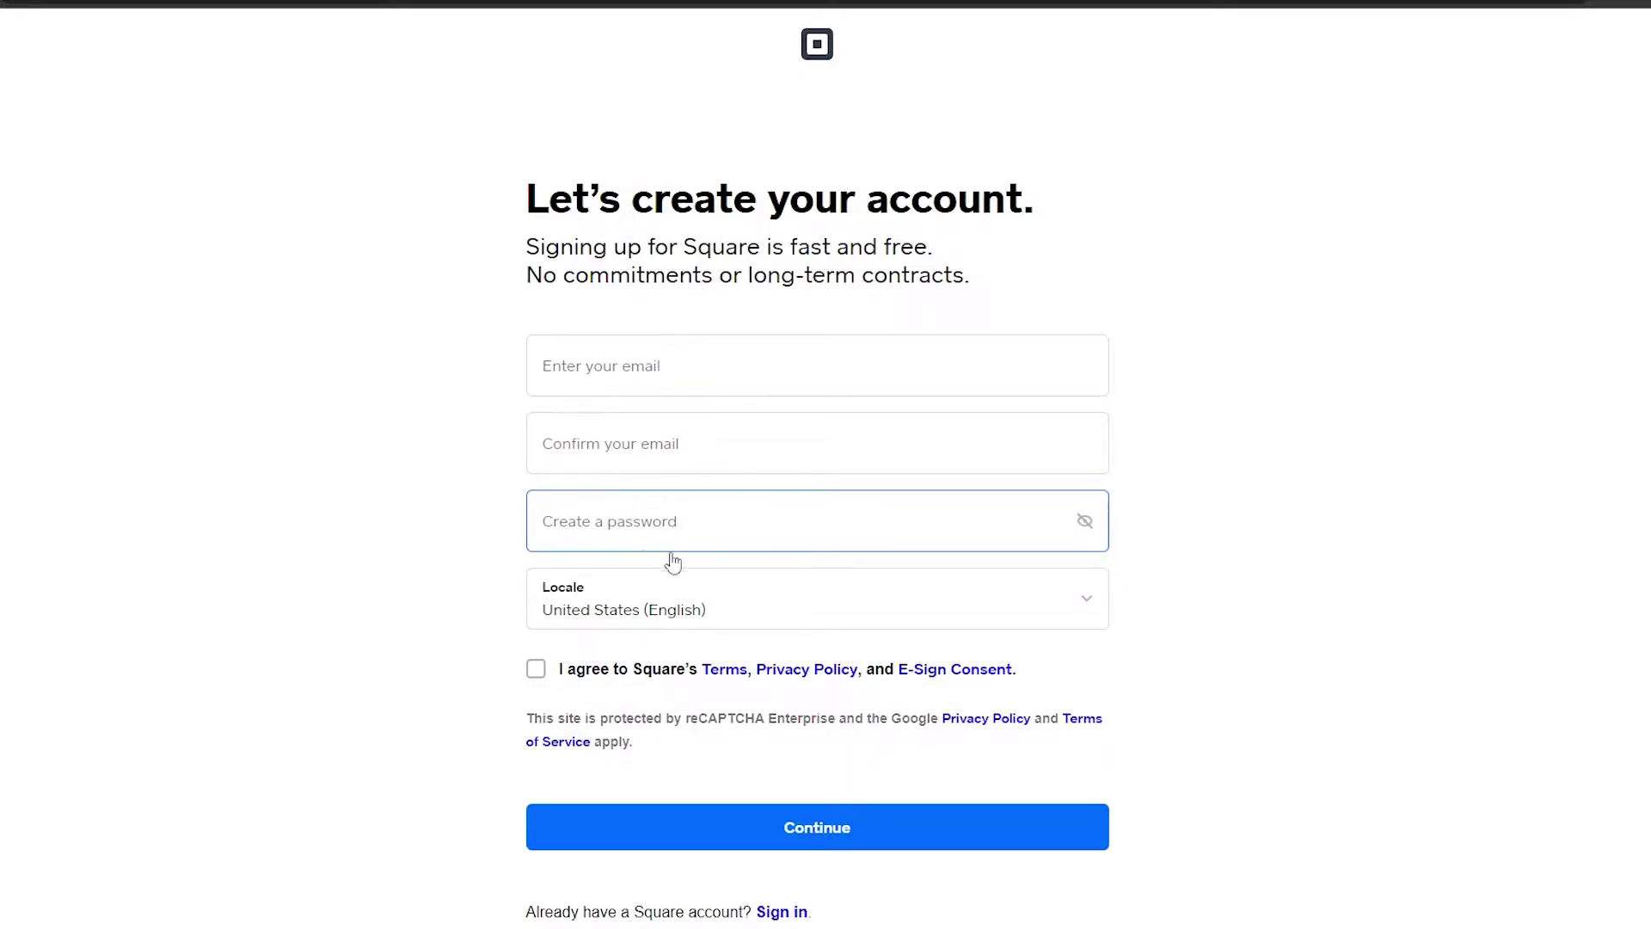
click(718, 602)
click(617, 639)
click(569, 630)
click(549, 688)
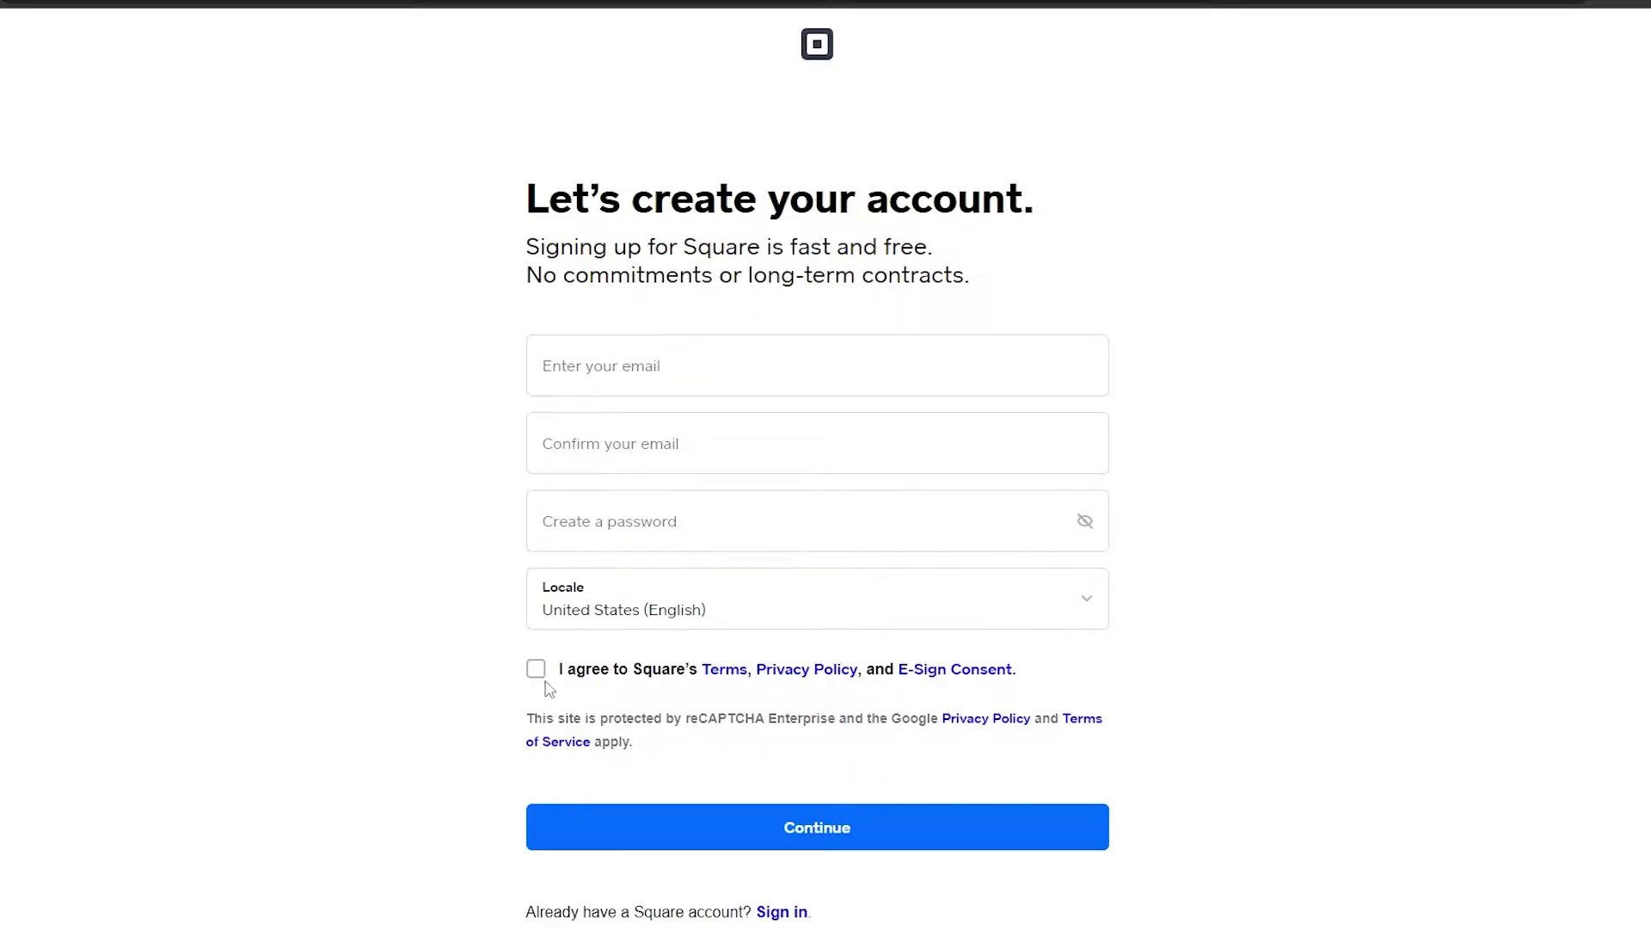
click(850, 827)
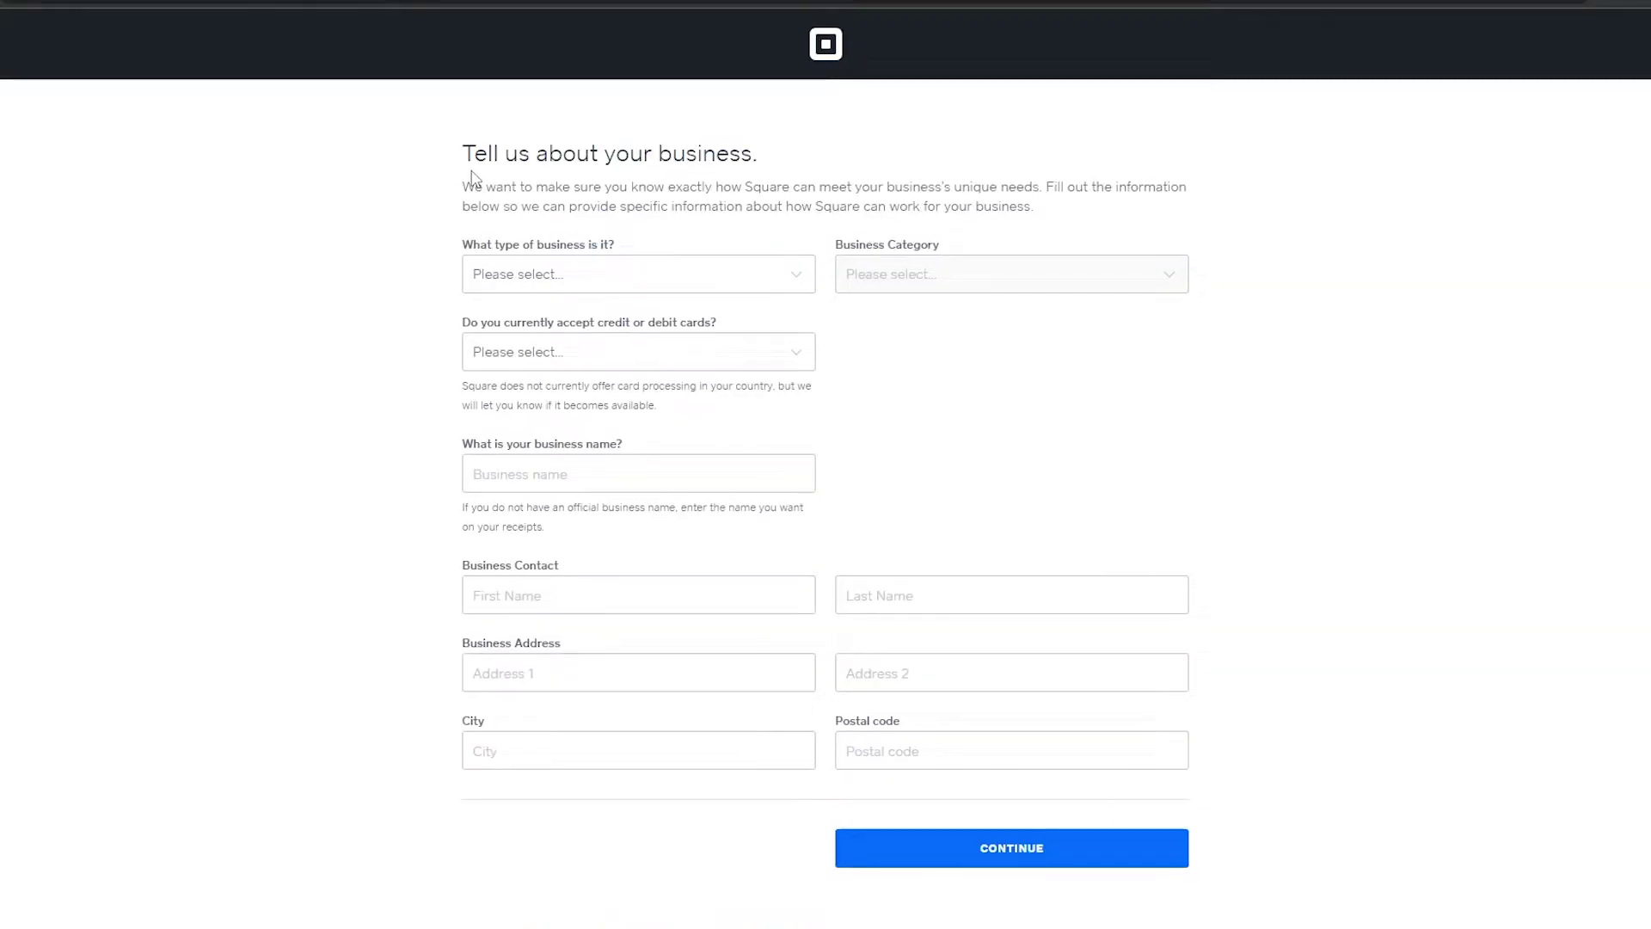
Set the business type to Food and Drink with the Bakery category.
drag(471, 177, 723, 186)
click(571, 312)
click(534, 275)
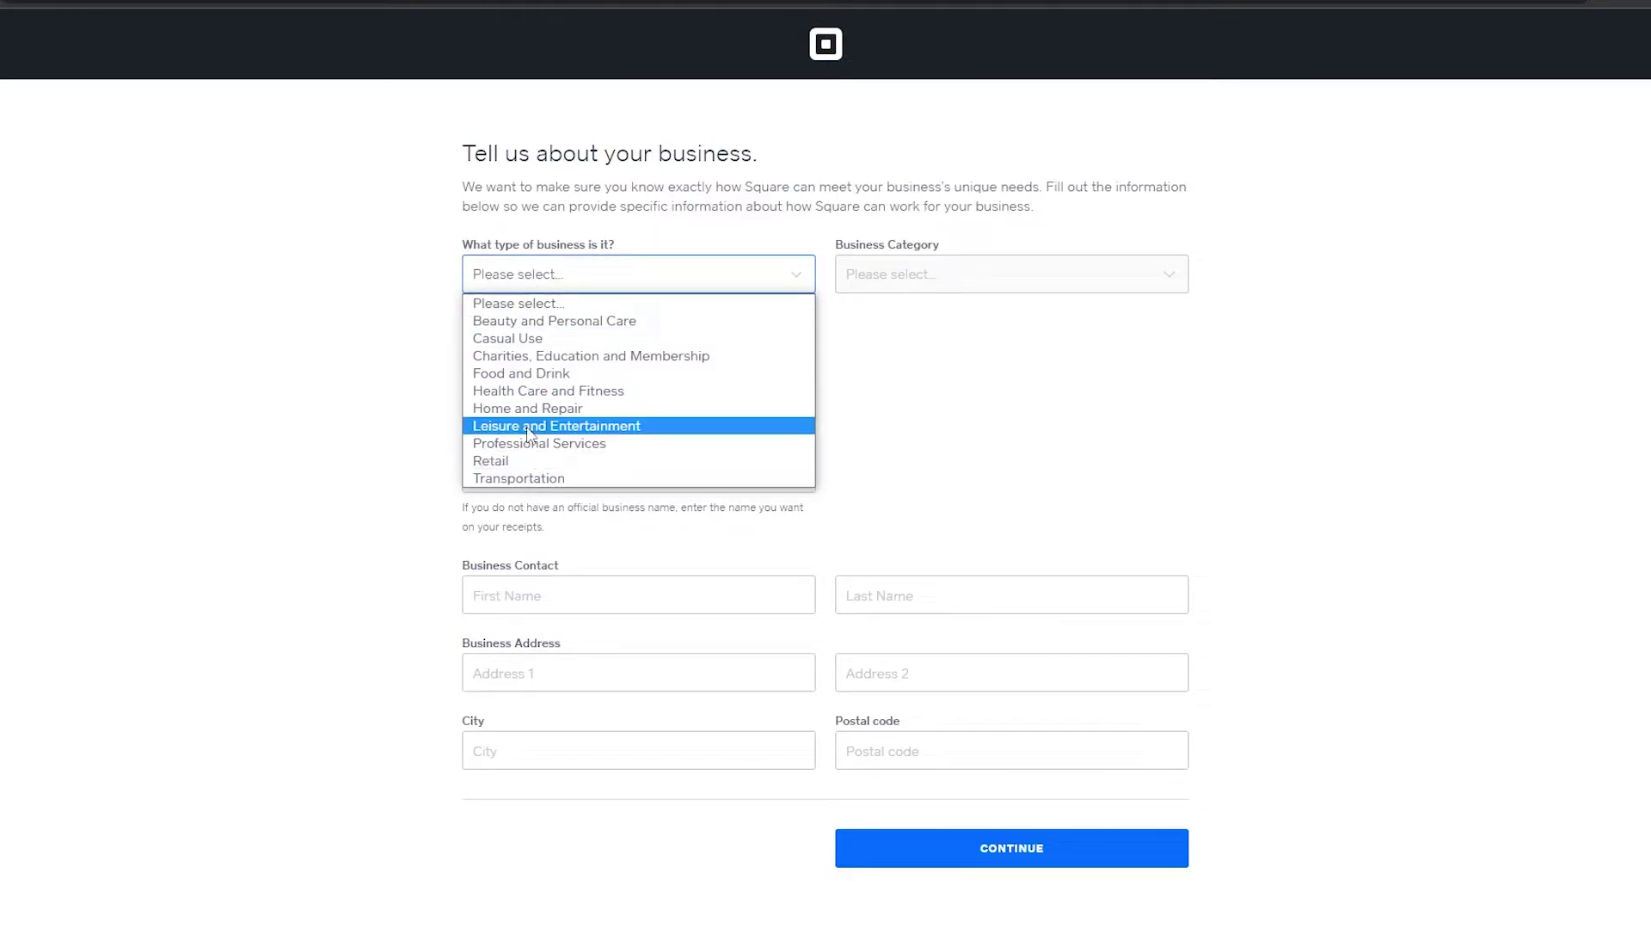
click(538, 375)
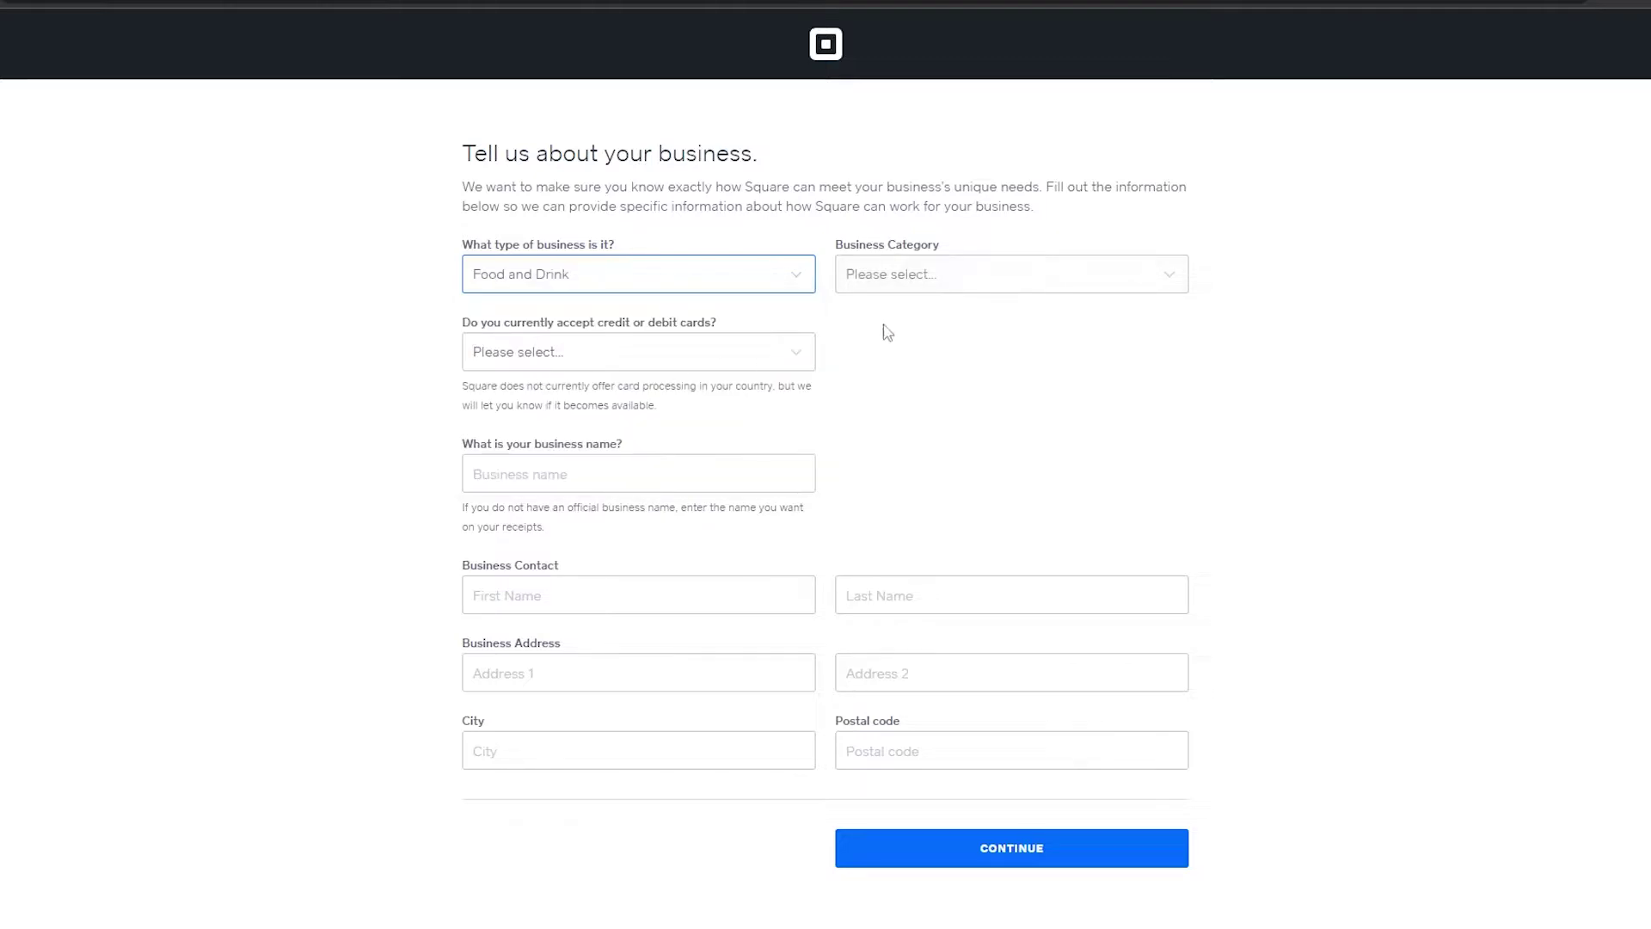
click(933, 276)
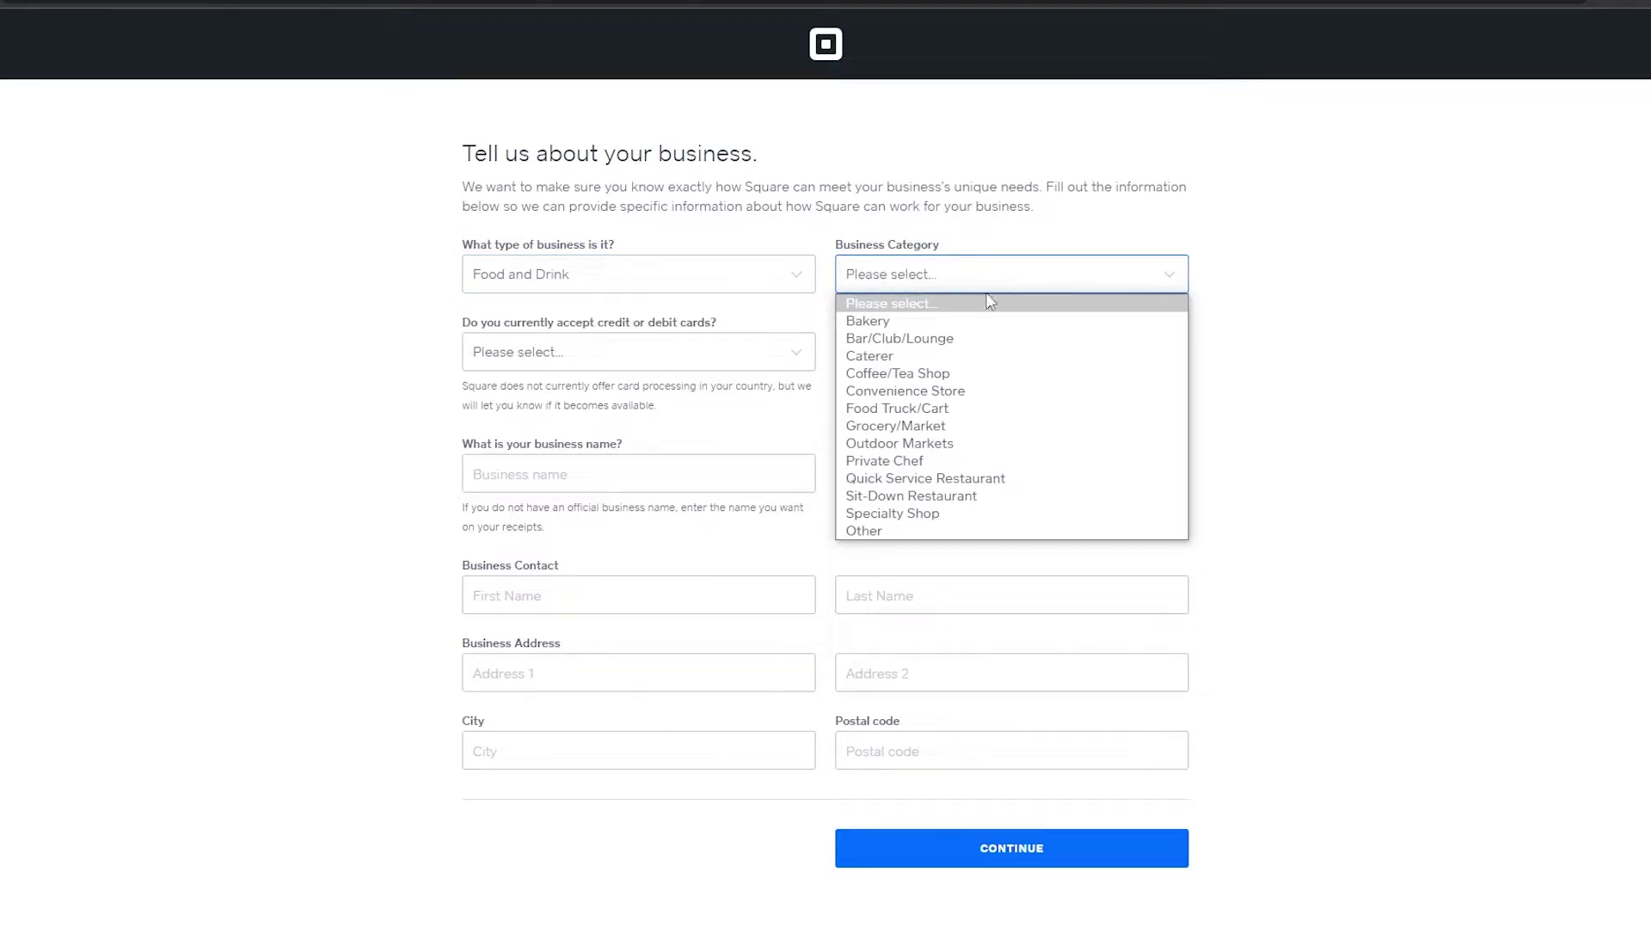
click(933, 322)
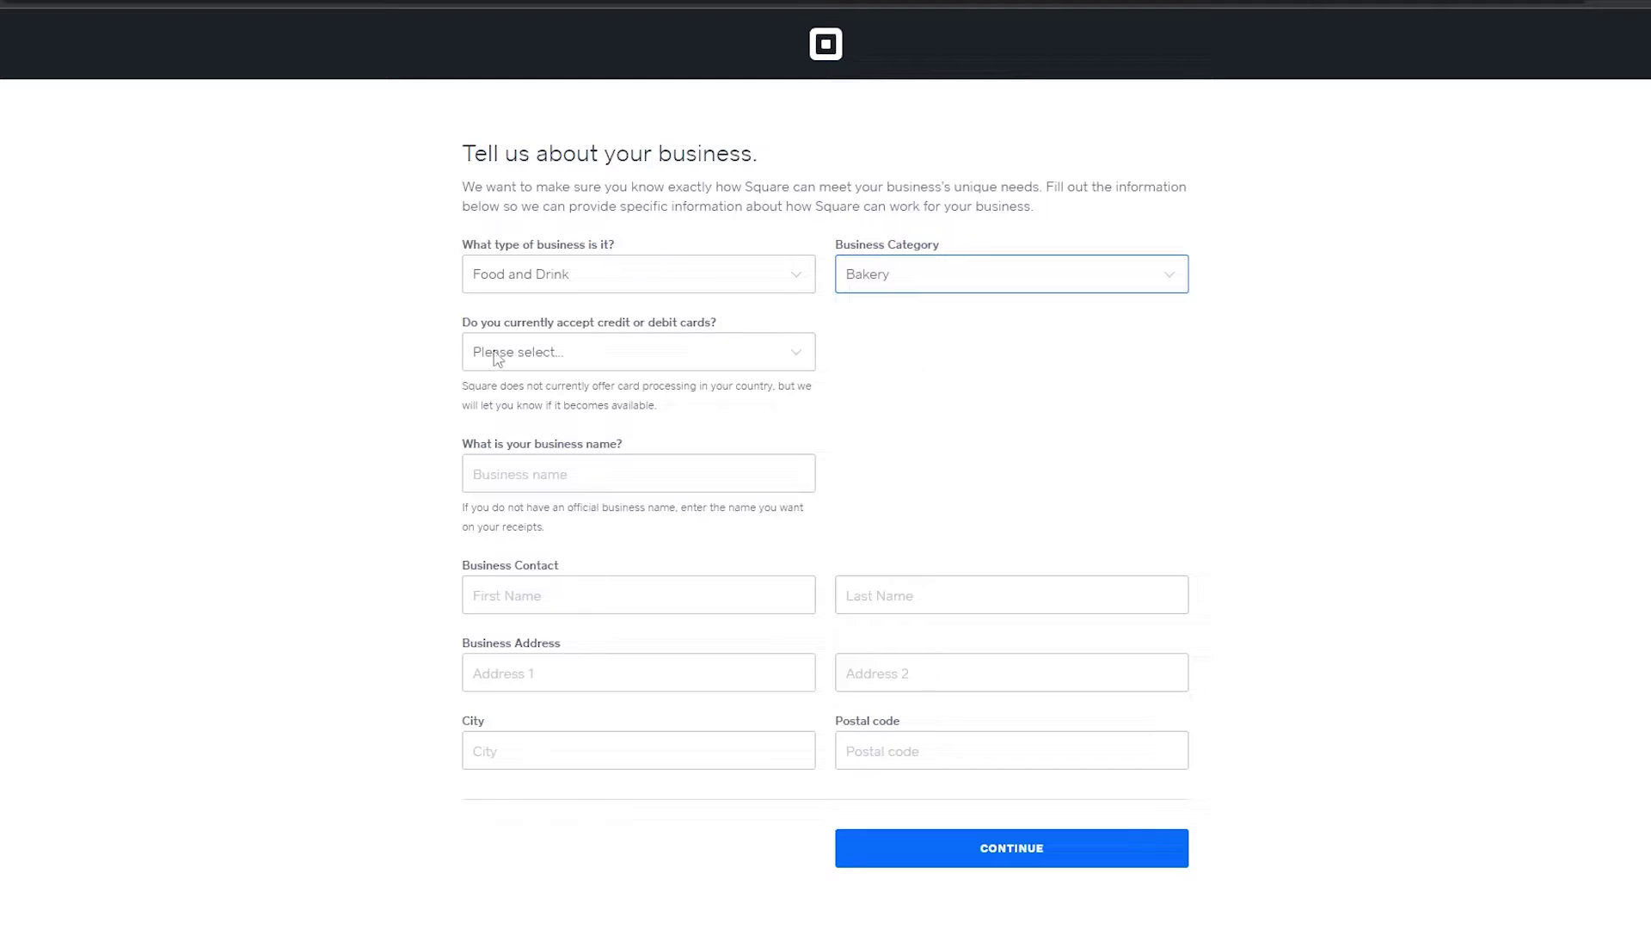
Answer 'Yes, we accept credit cards' and enter 'Kals Bakery' as the business name.
click(608, 340)
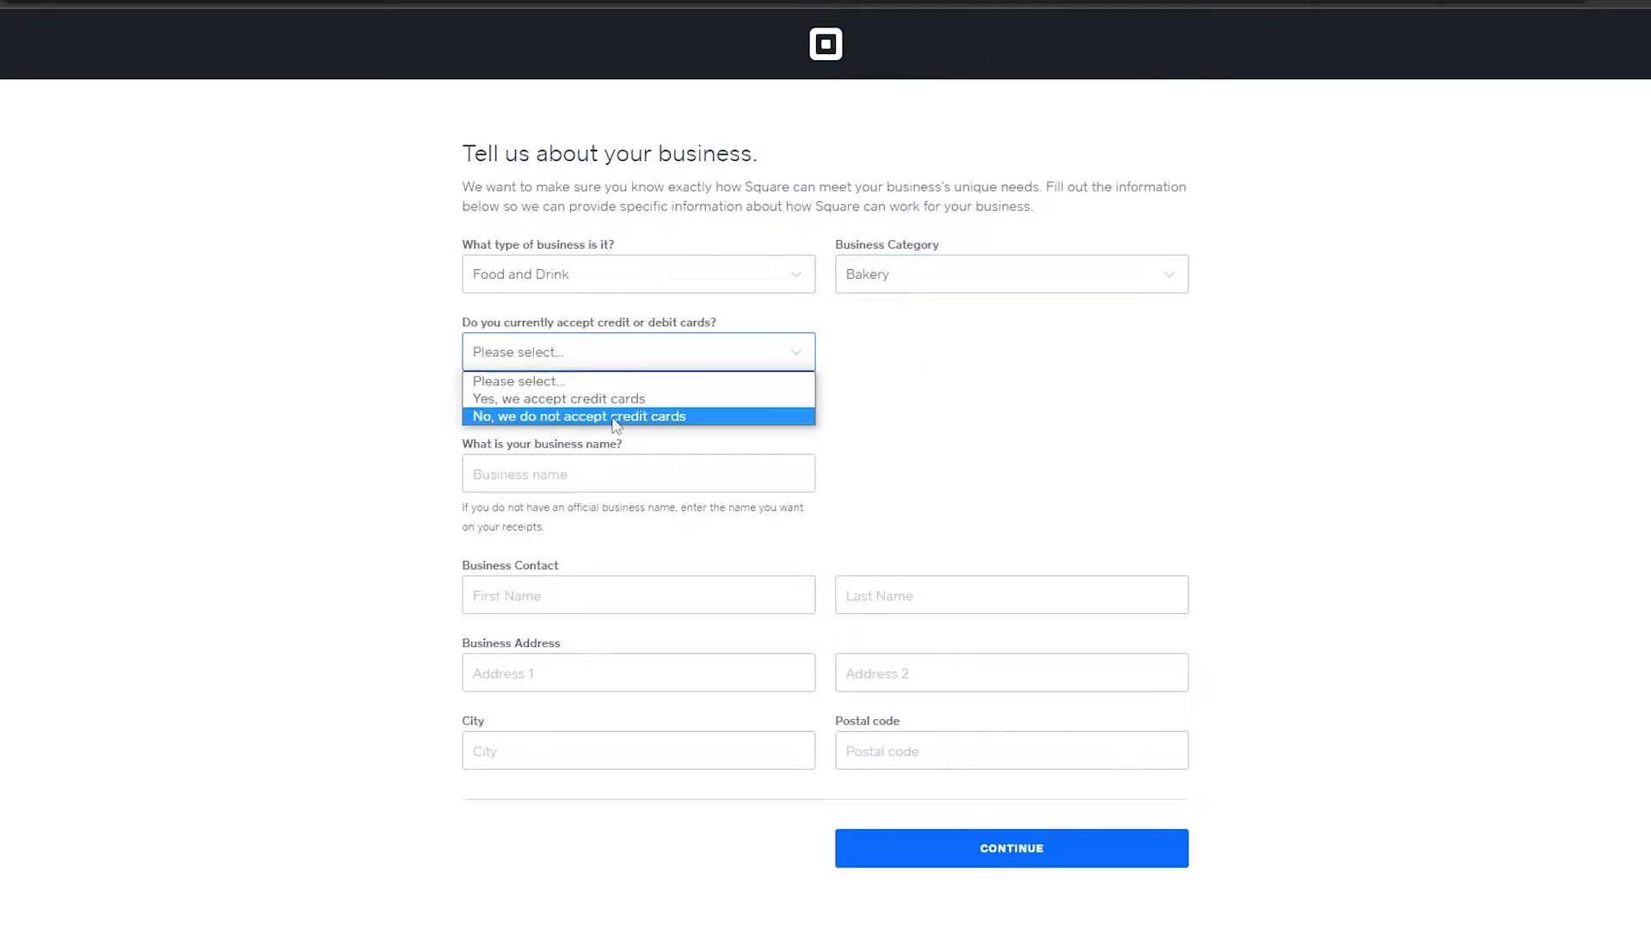
click(633, 400)
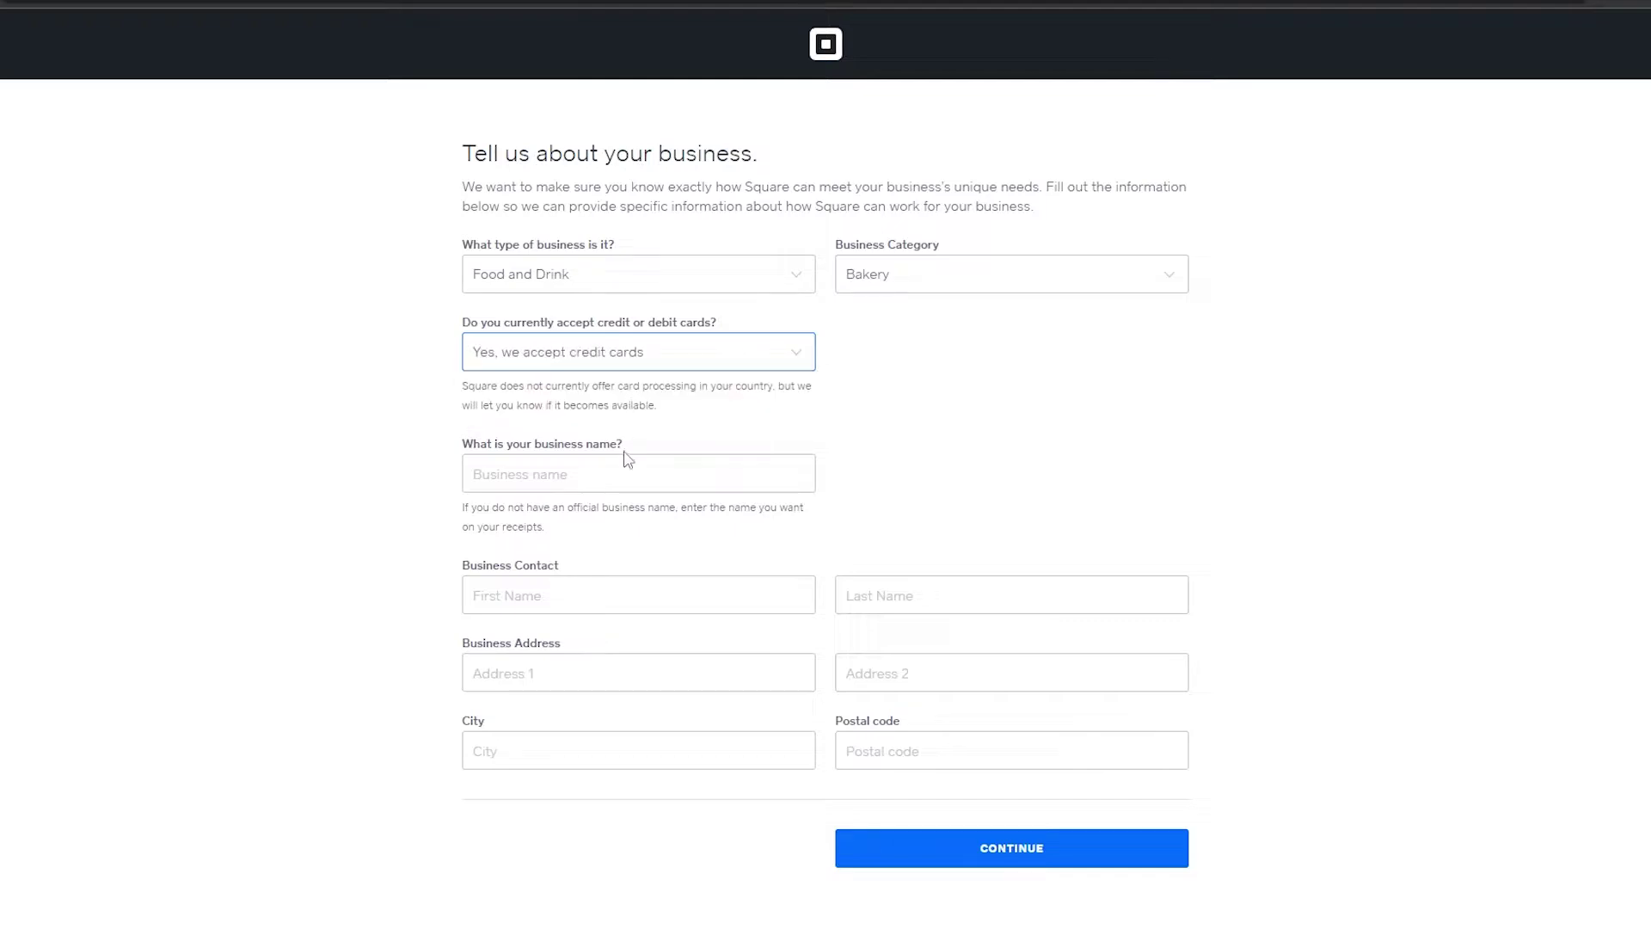
click(647, 480)
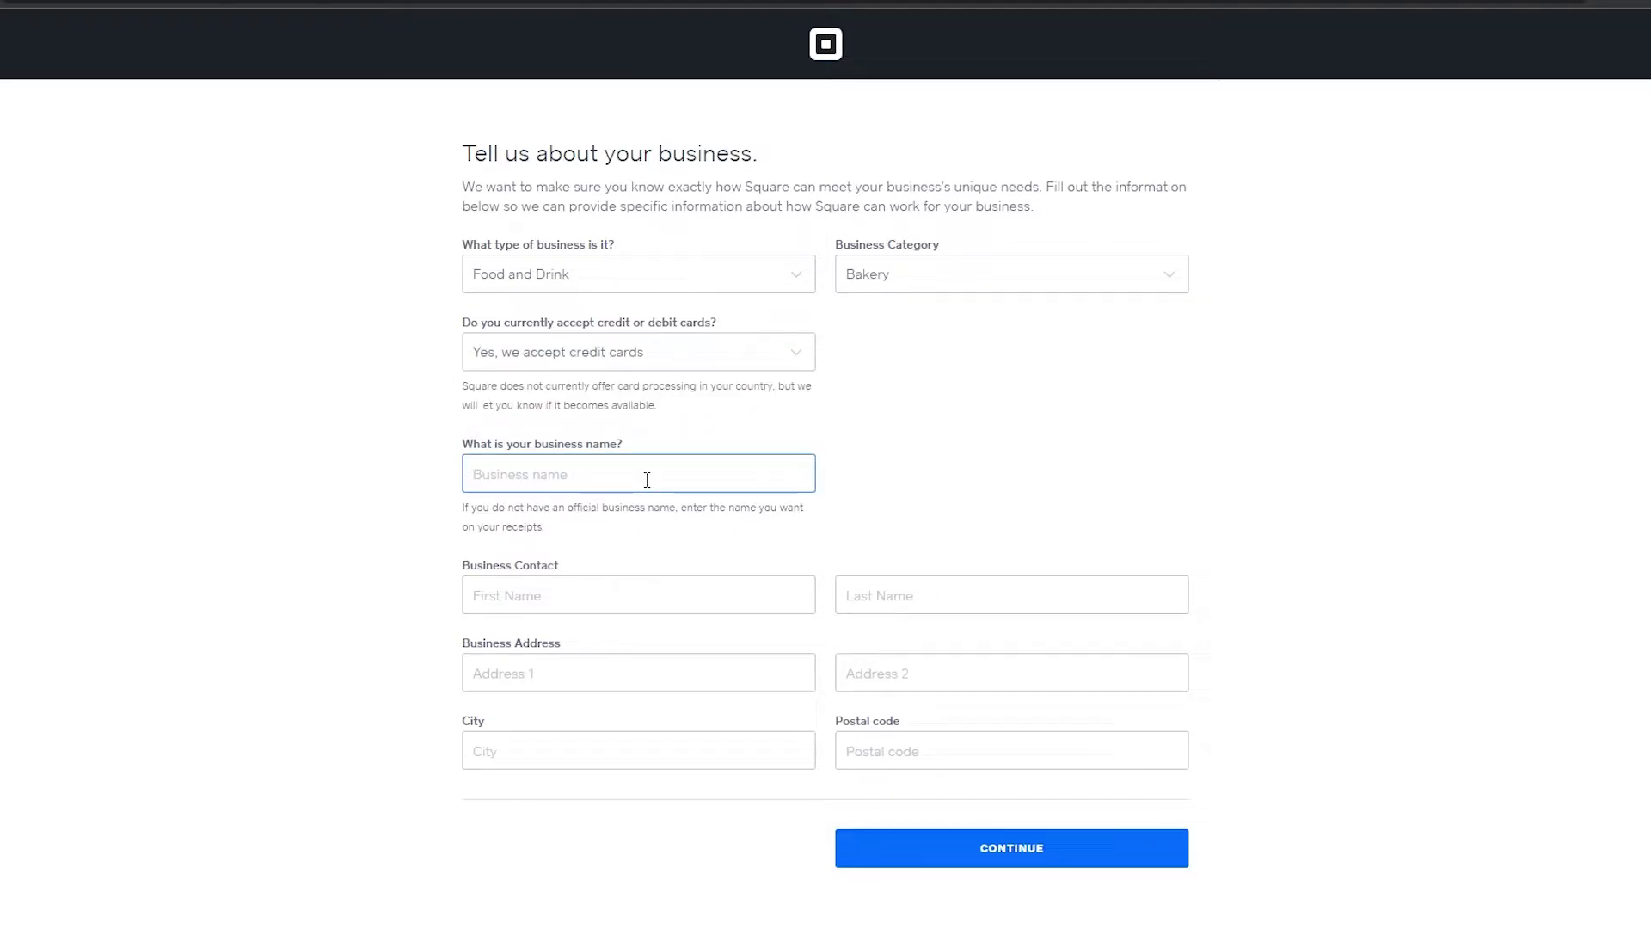
text(Kals Bakery)
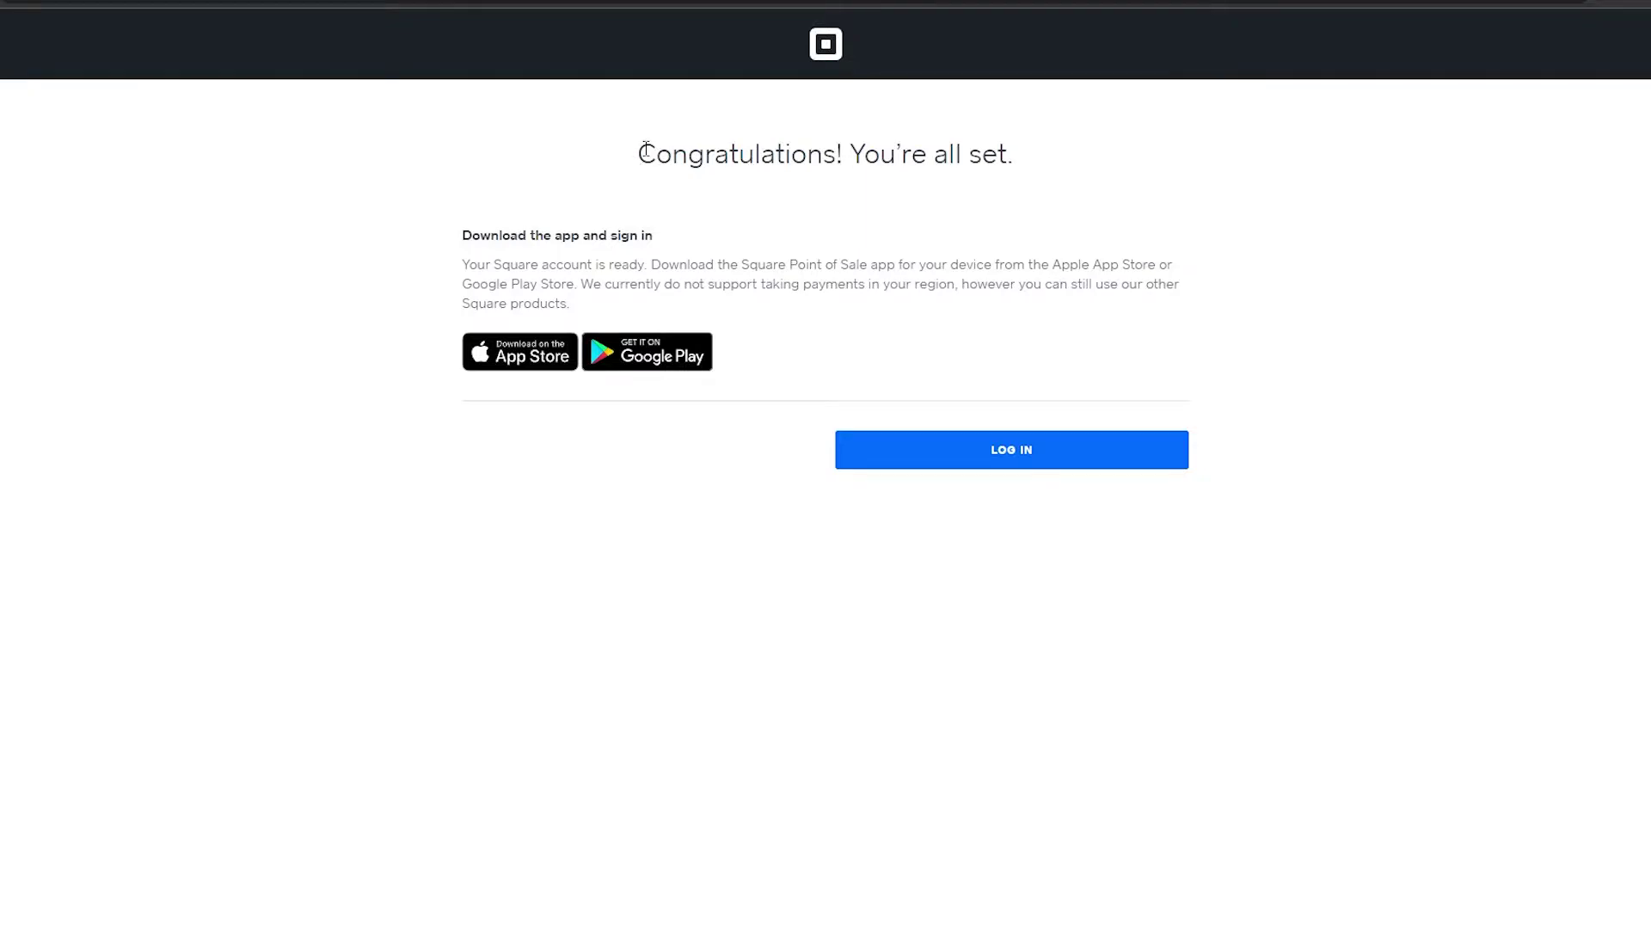
Log in to the new Kals Bakery account from the Congratulations page.
drag(645, 150, 1129, 174)
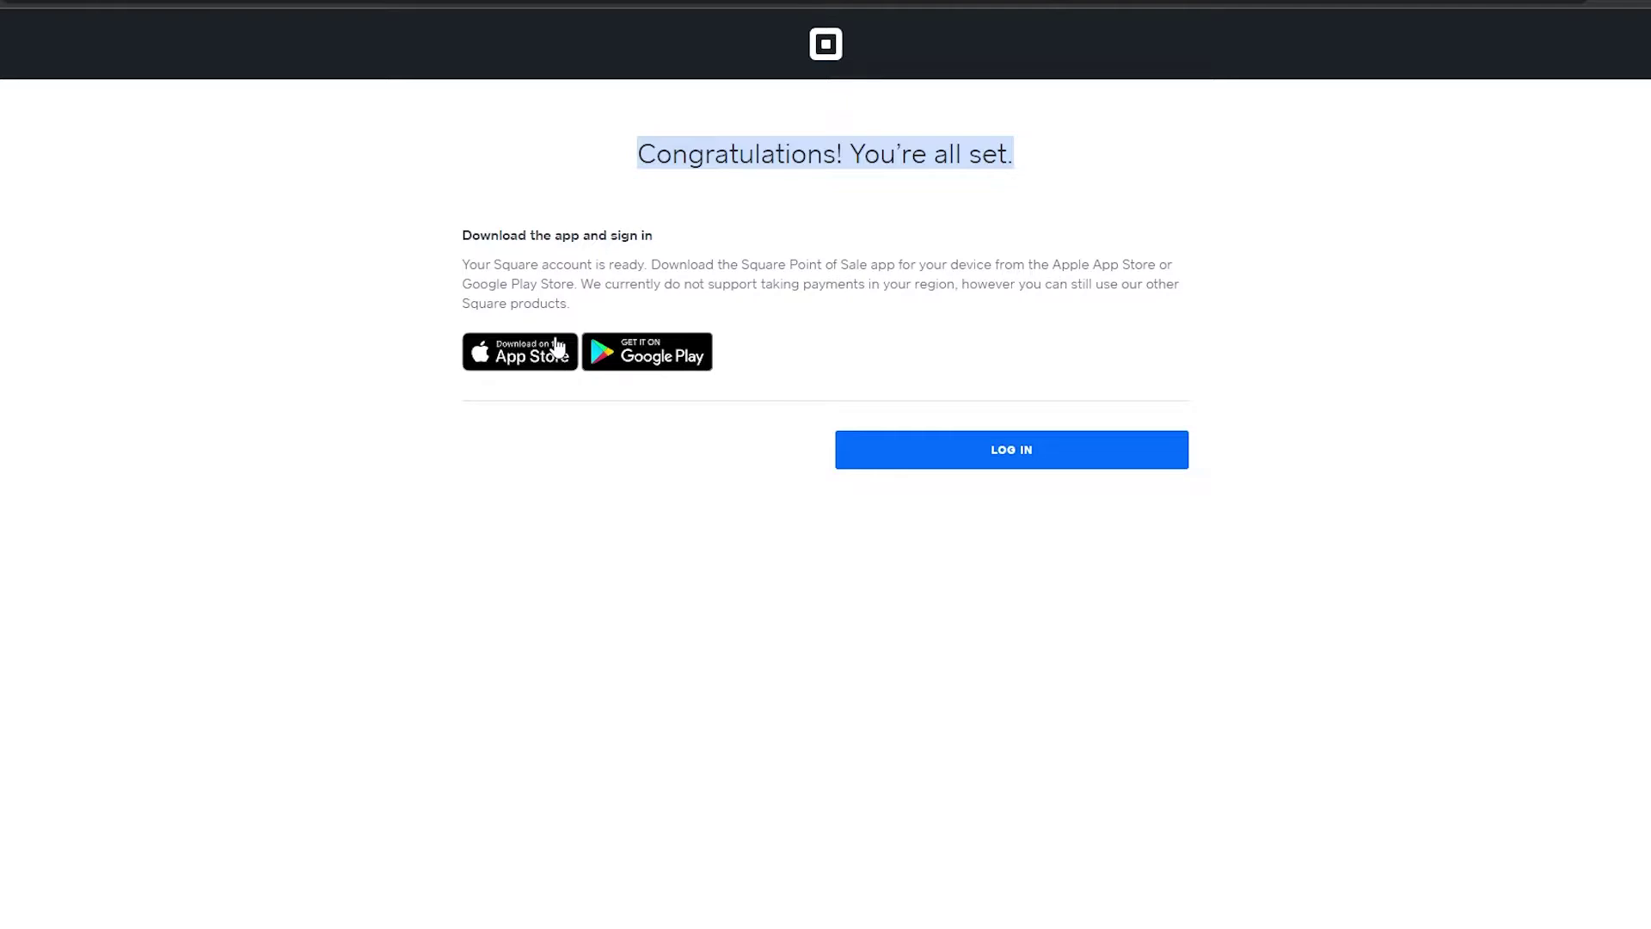
click(1048, 467)
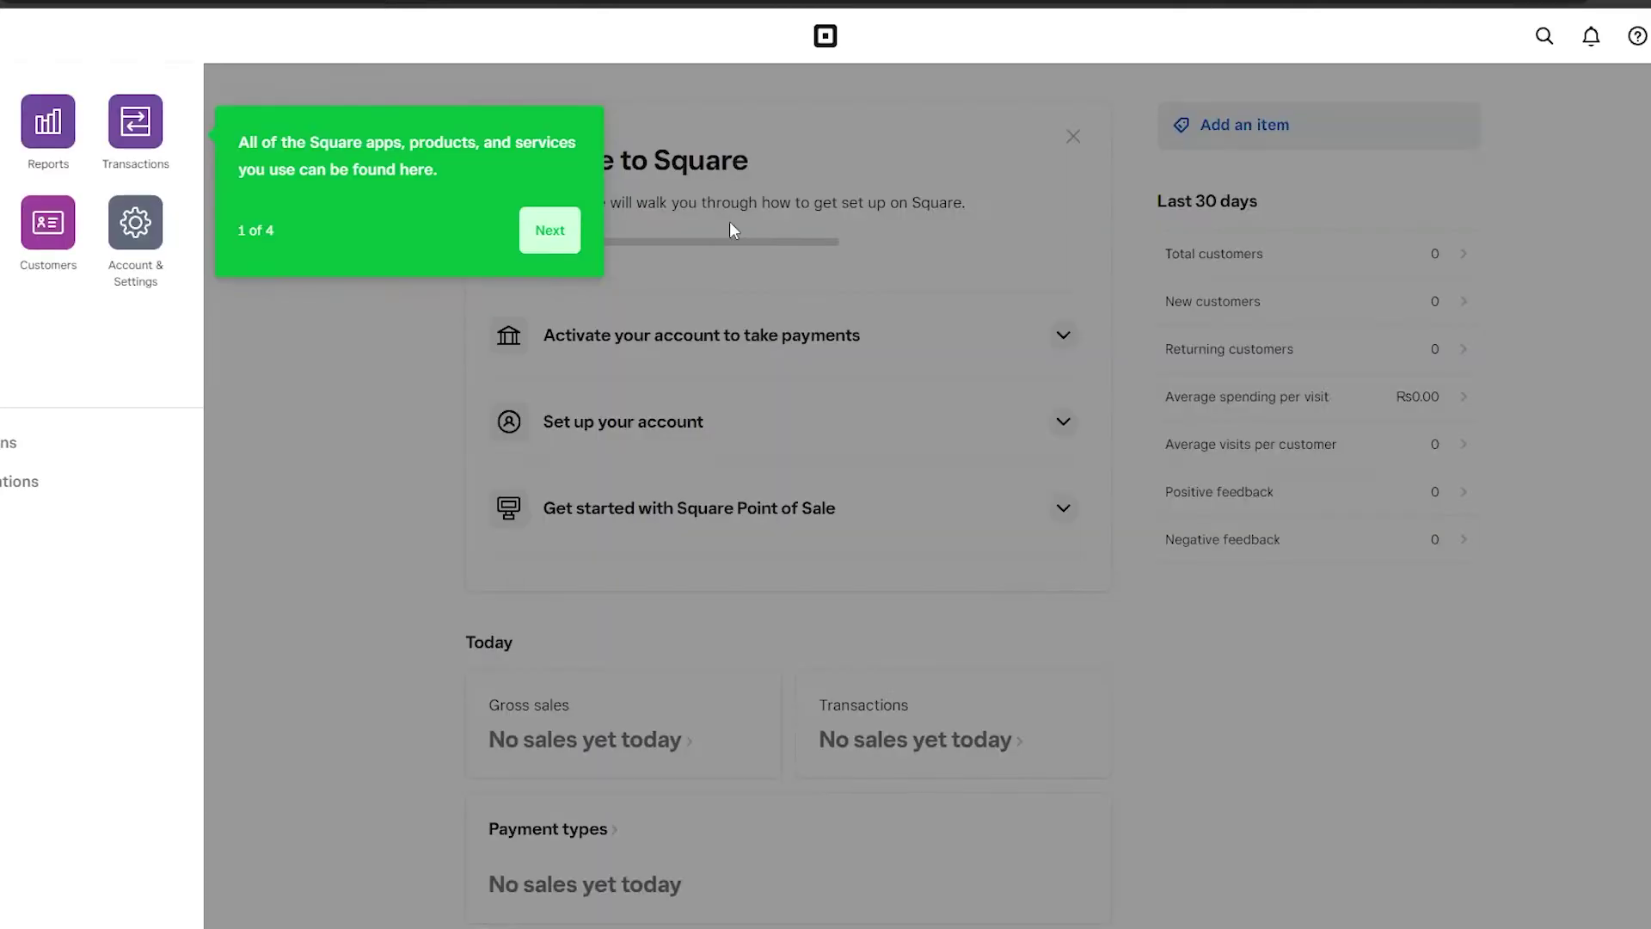
Skip through and dismiss the dashboard welcome tour.
click(525, 236)
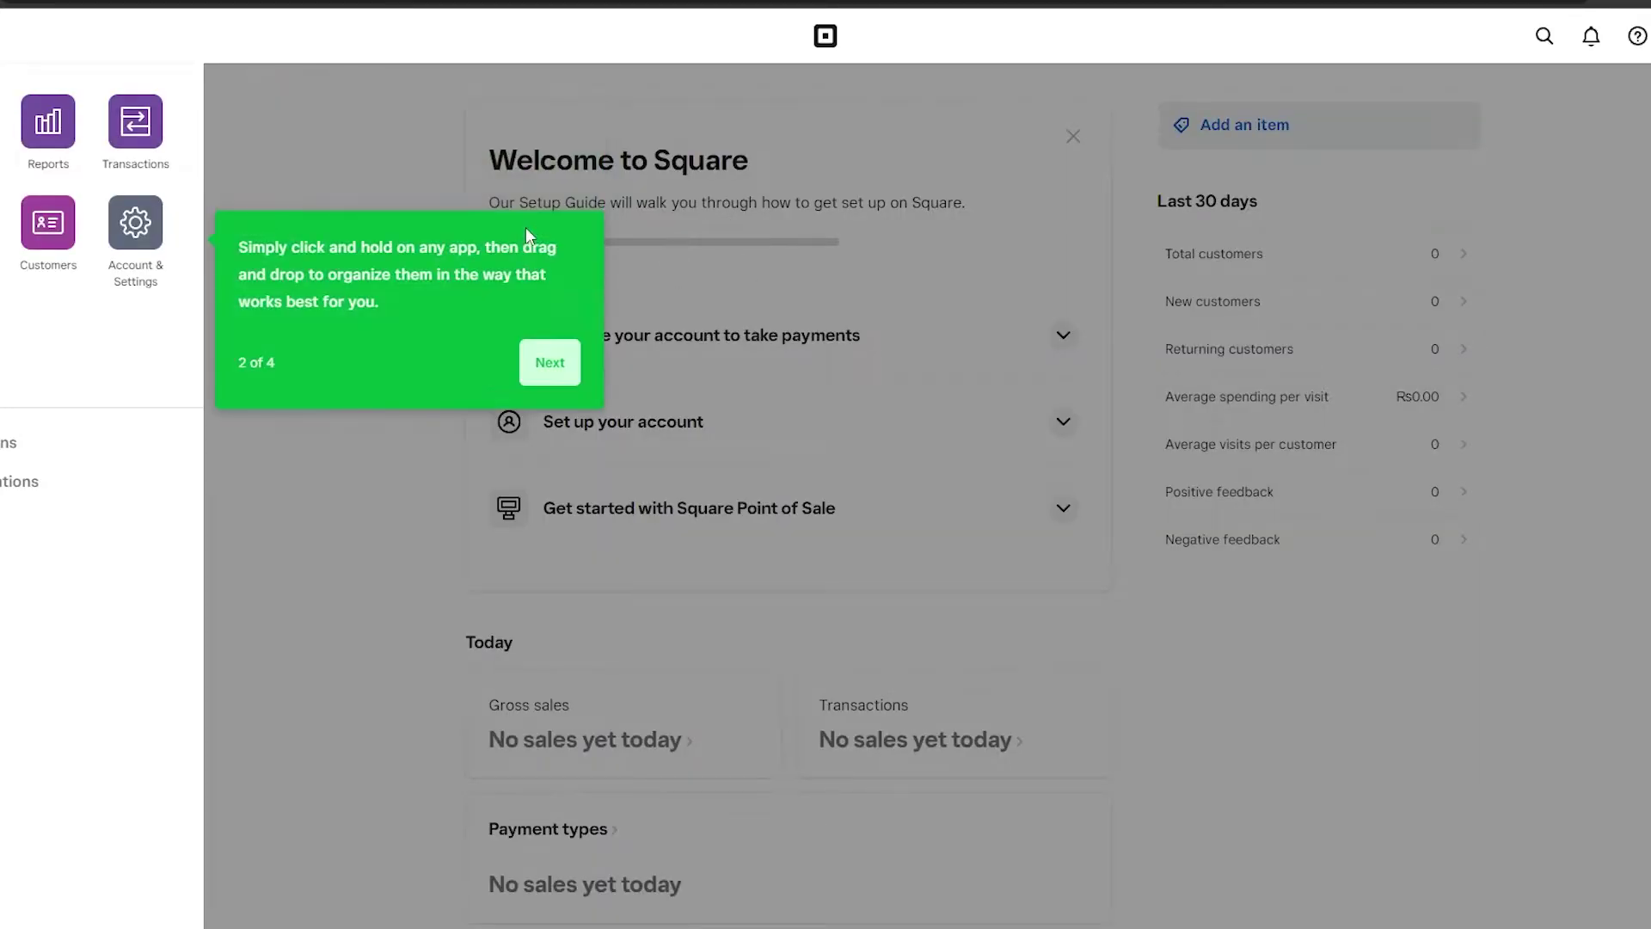
click(547, 360)
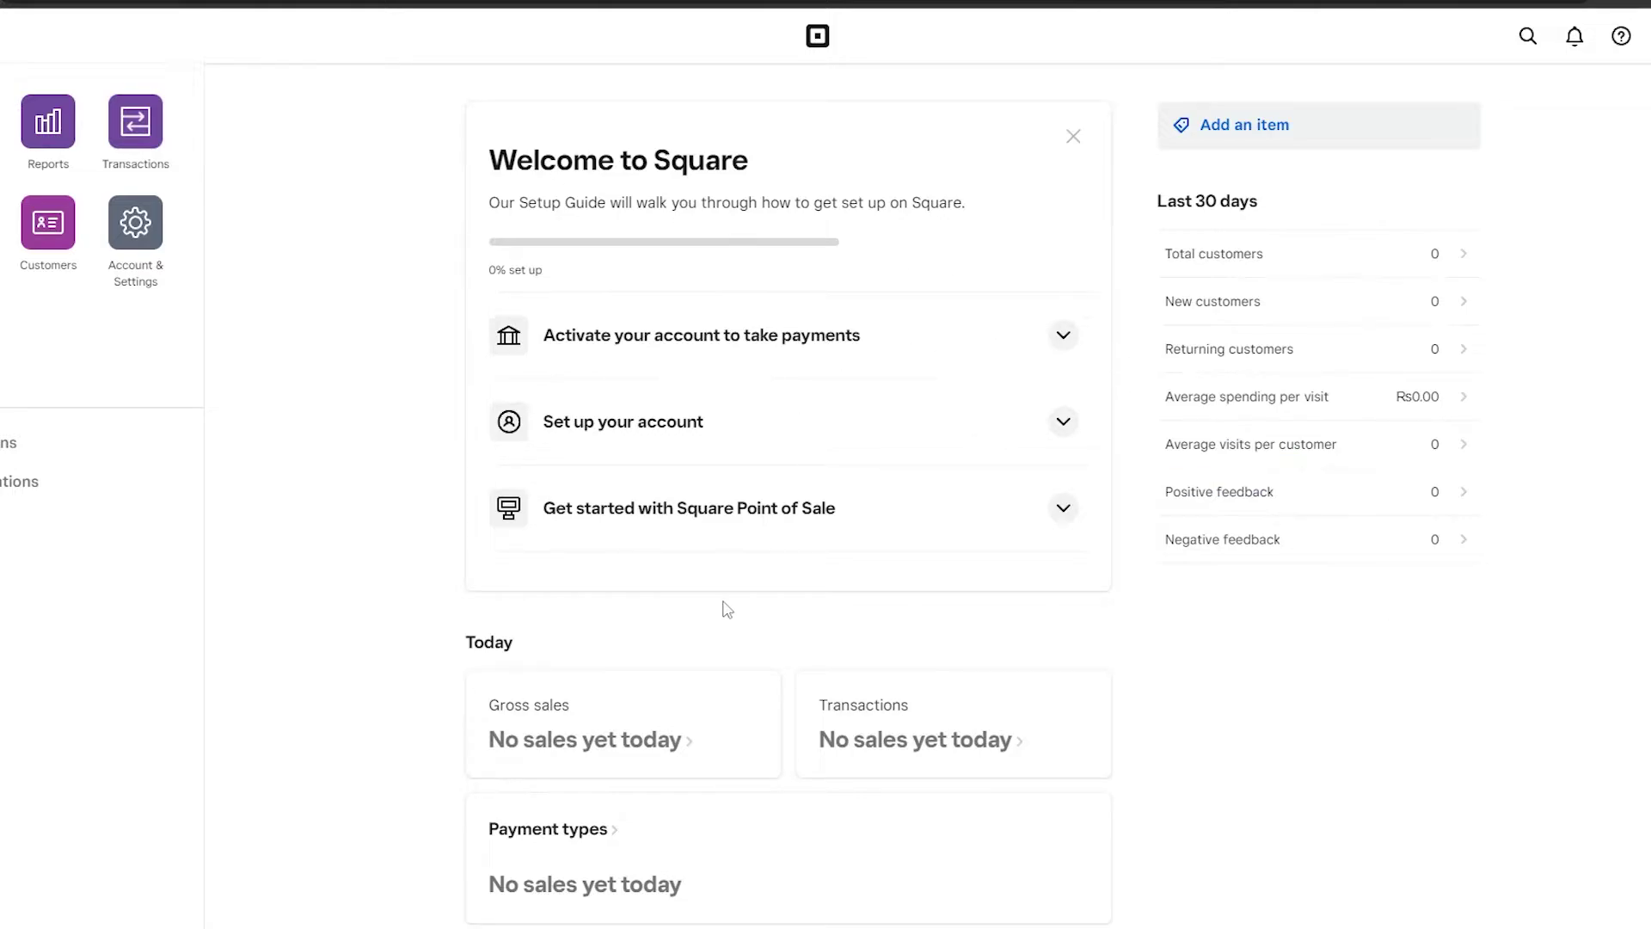
scroll(725, 416, down, 4)
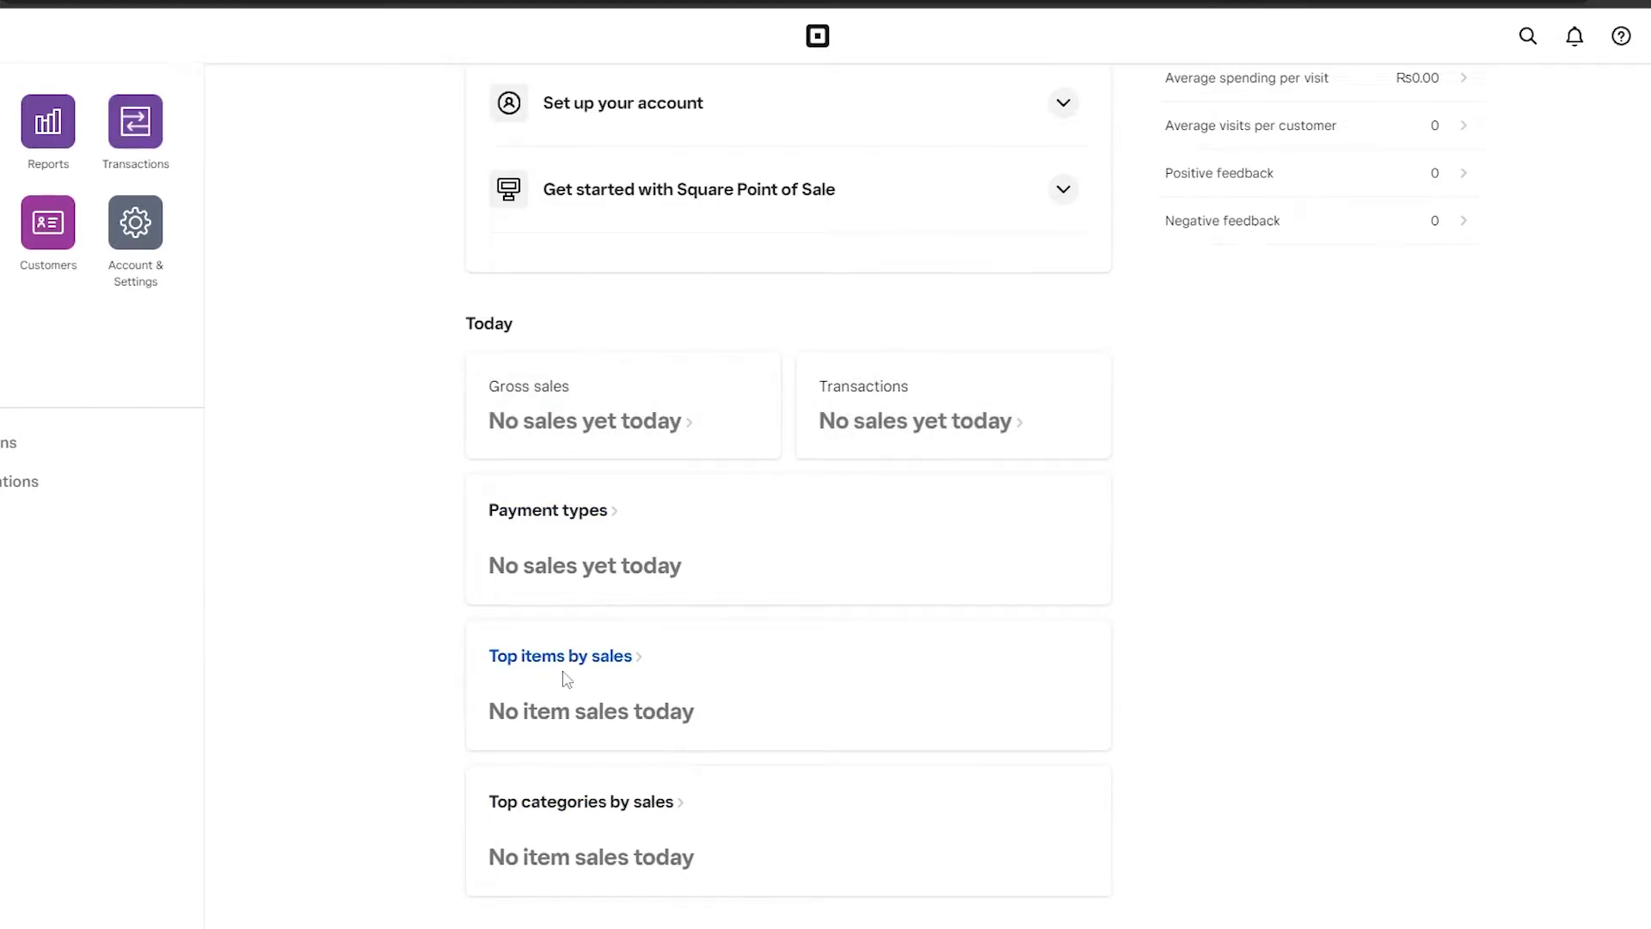
scroll(708, 874, up, 4)
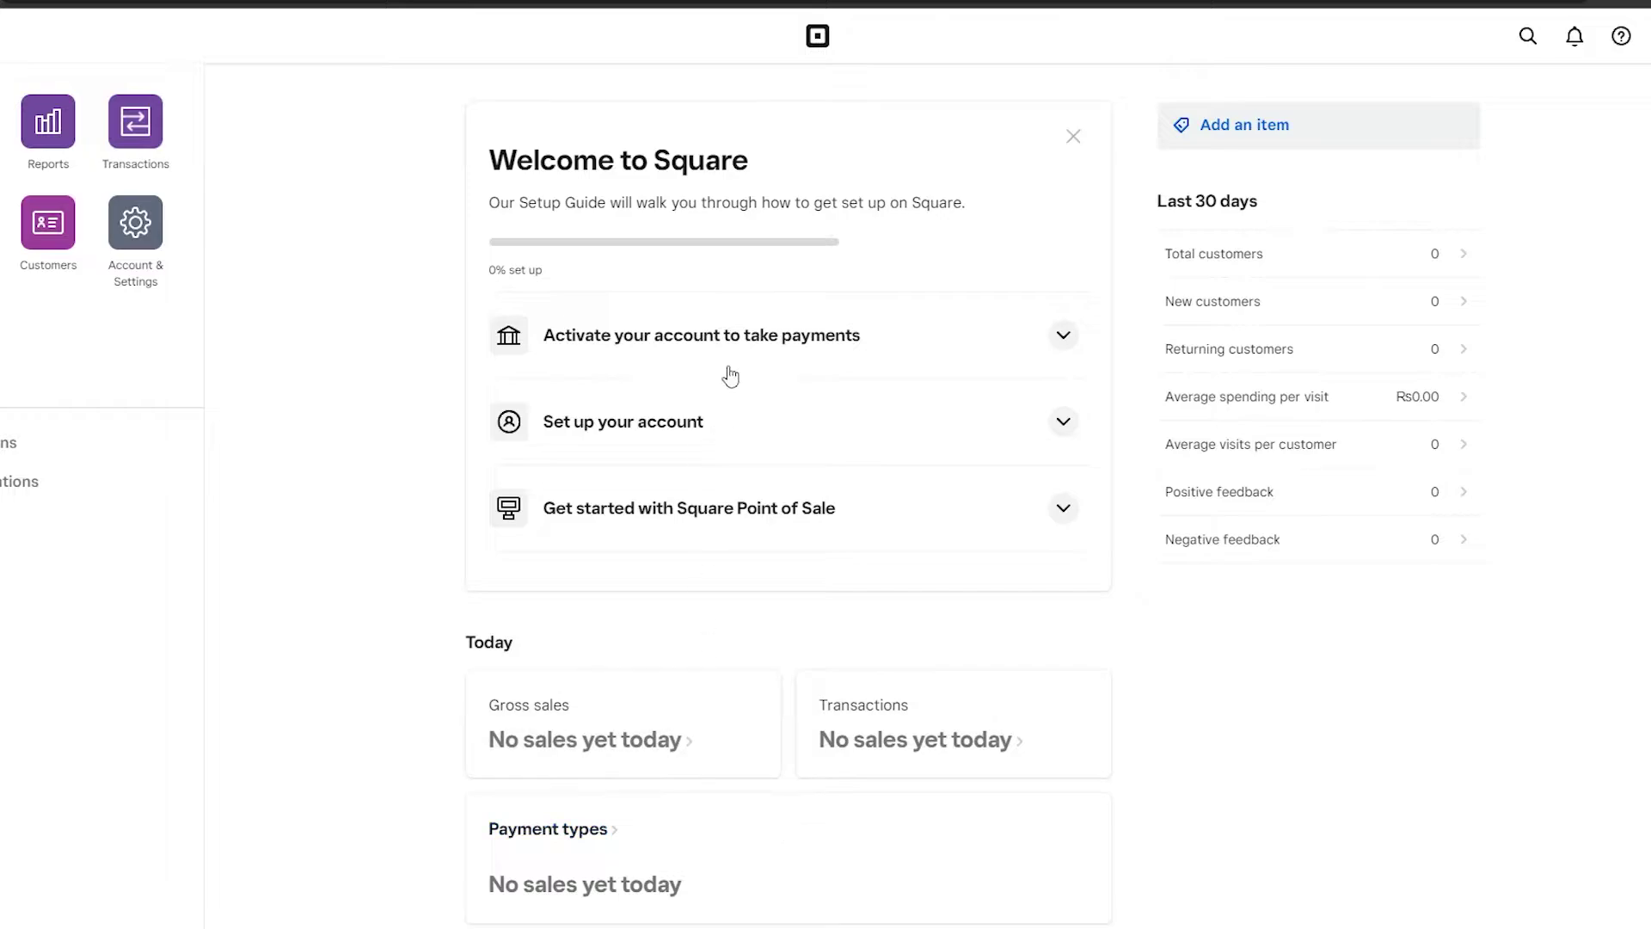
Expand the payments activation, account setup and Square Point of Sale task lists.
click(1063, 335)
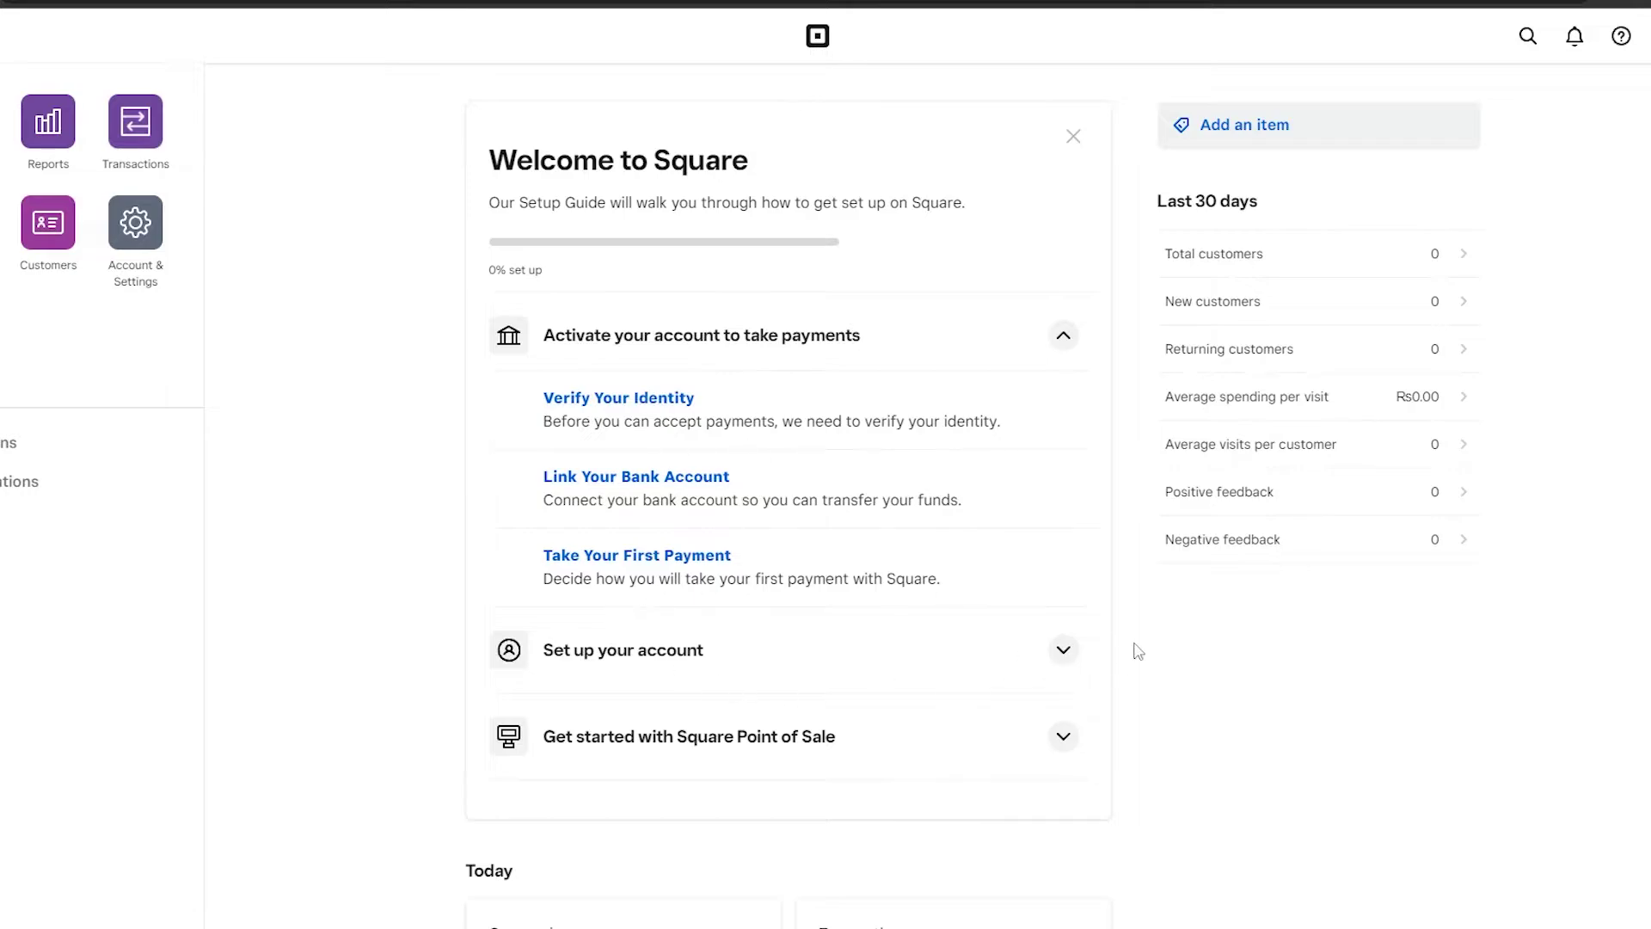
click(1075, 654)
scroll(572, 528, down, 5)
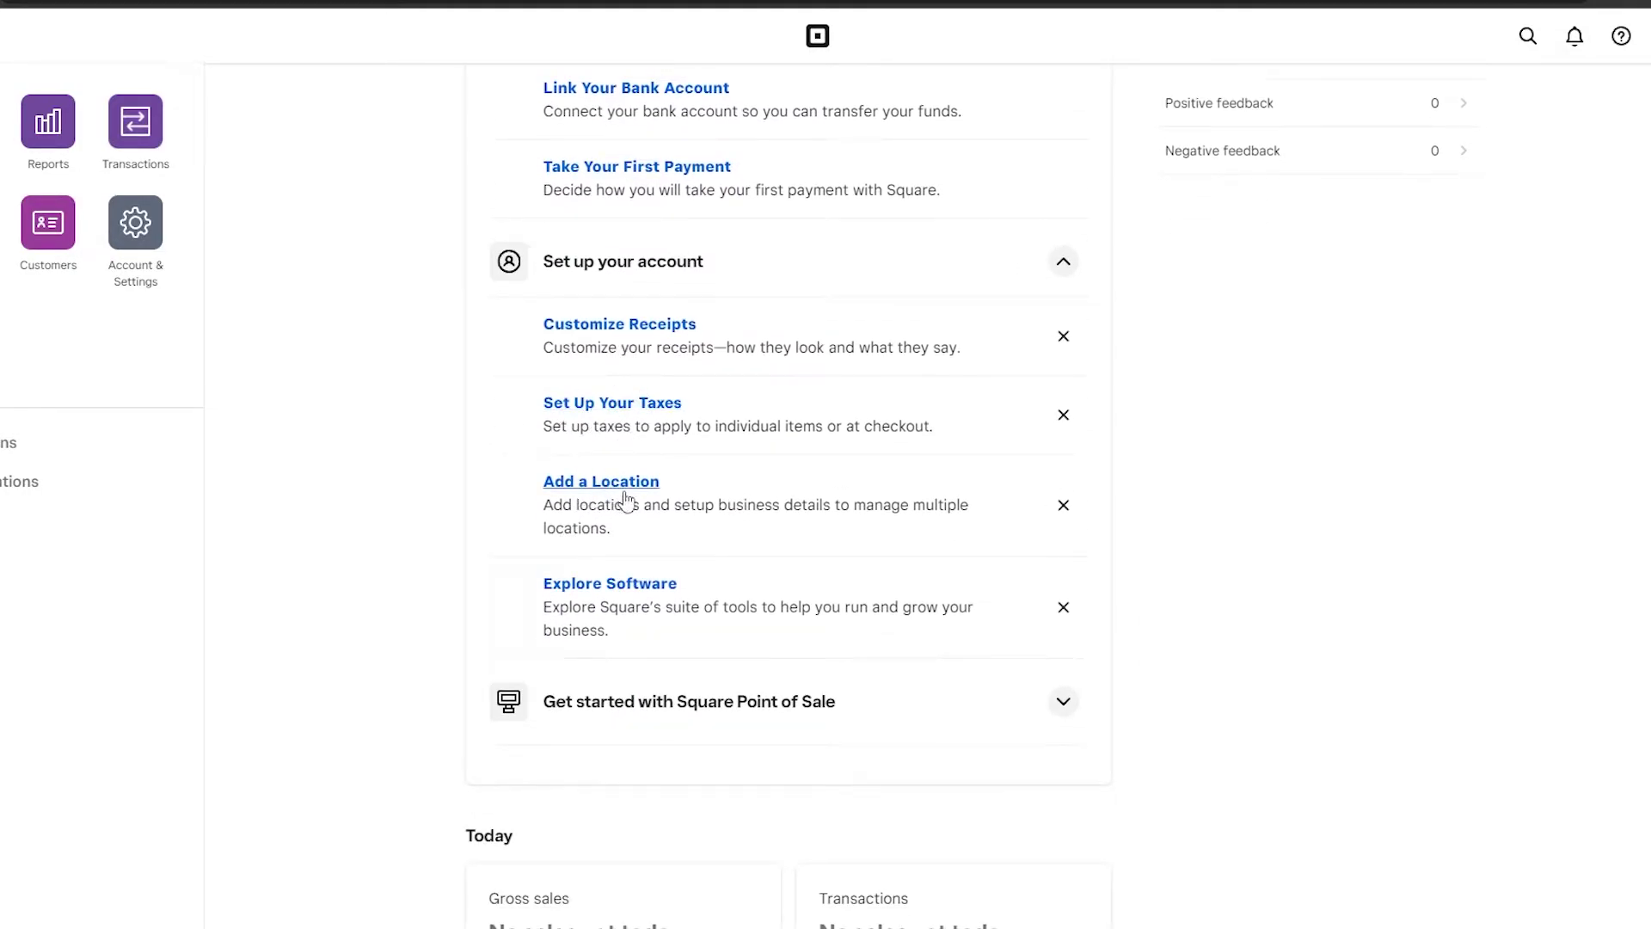
scroll(634, 601, down, 1)
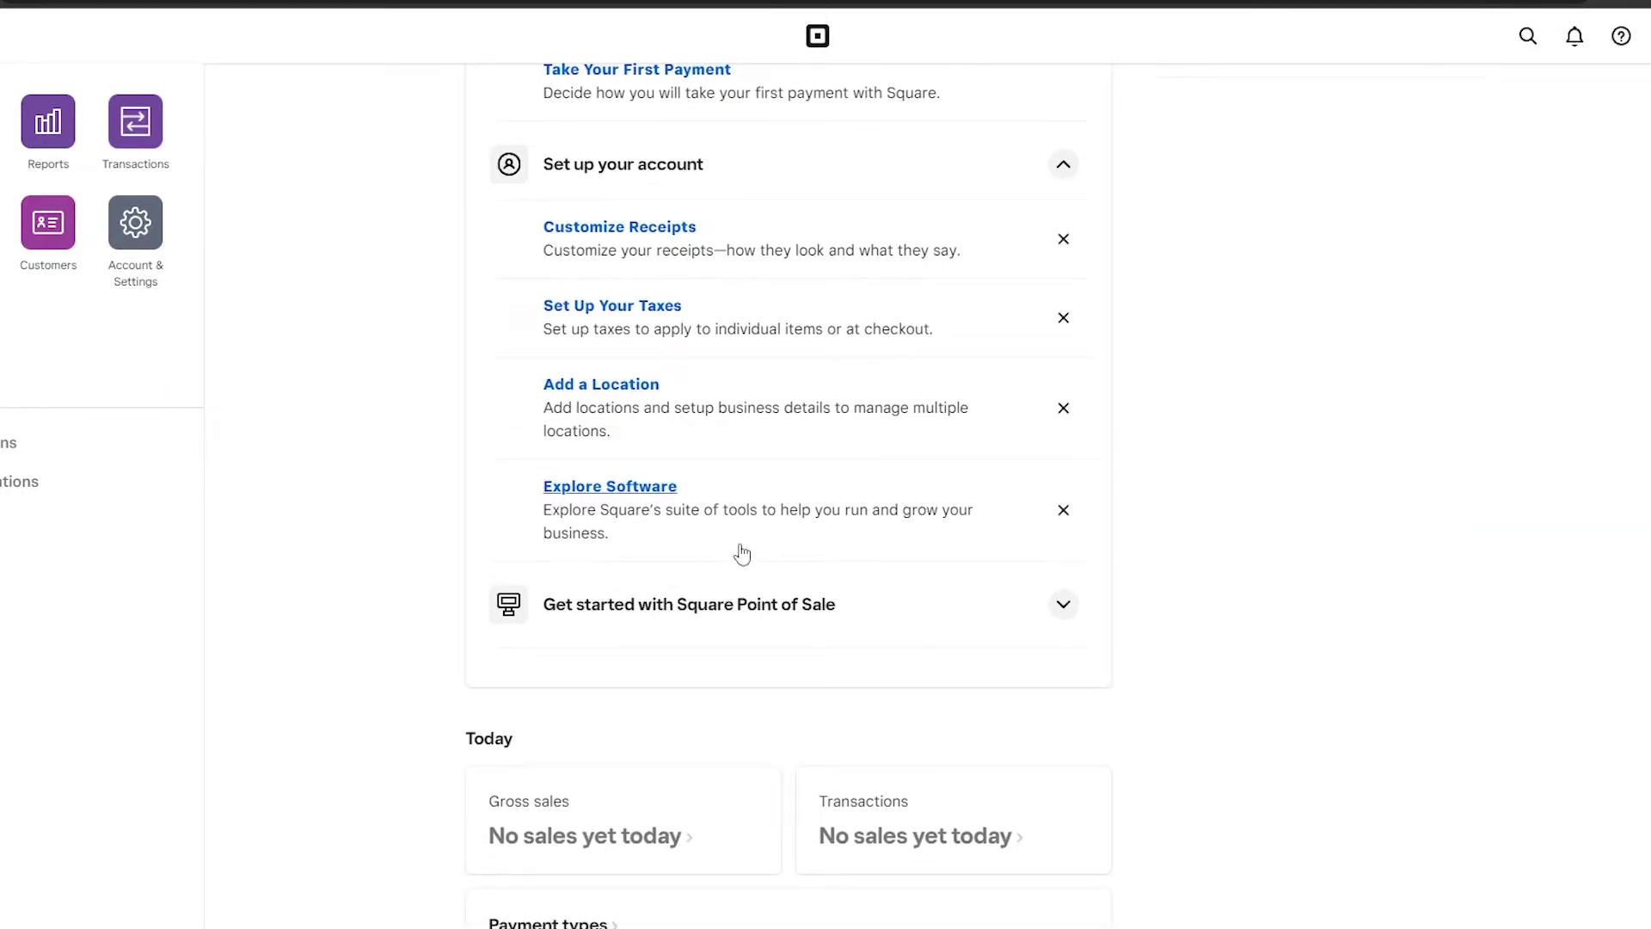
click(1065, 605)
scroll(804, 437, up, 5)
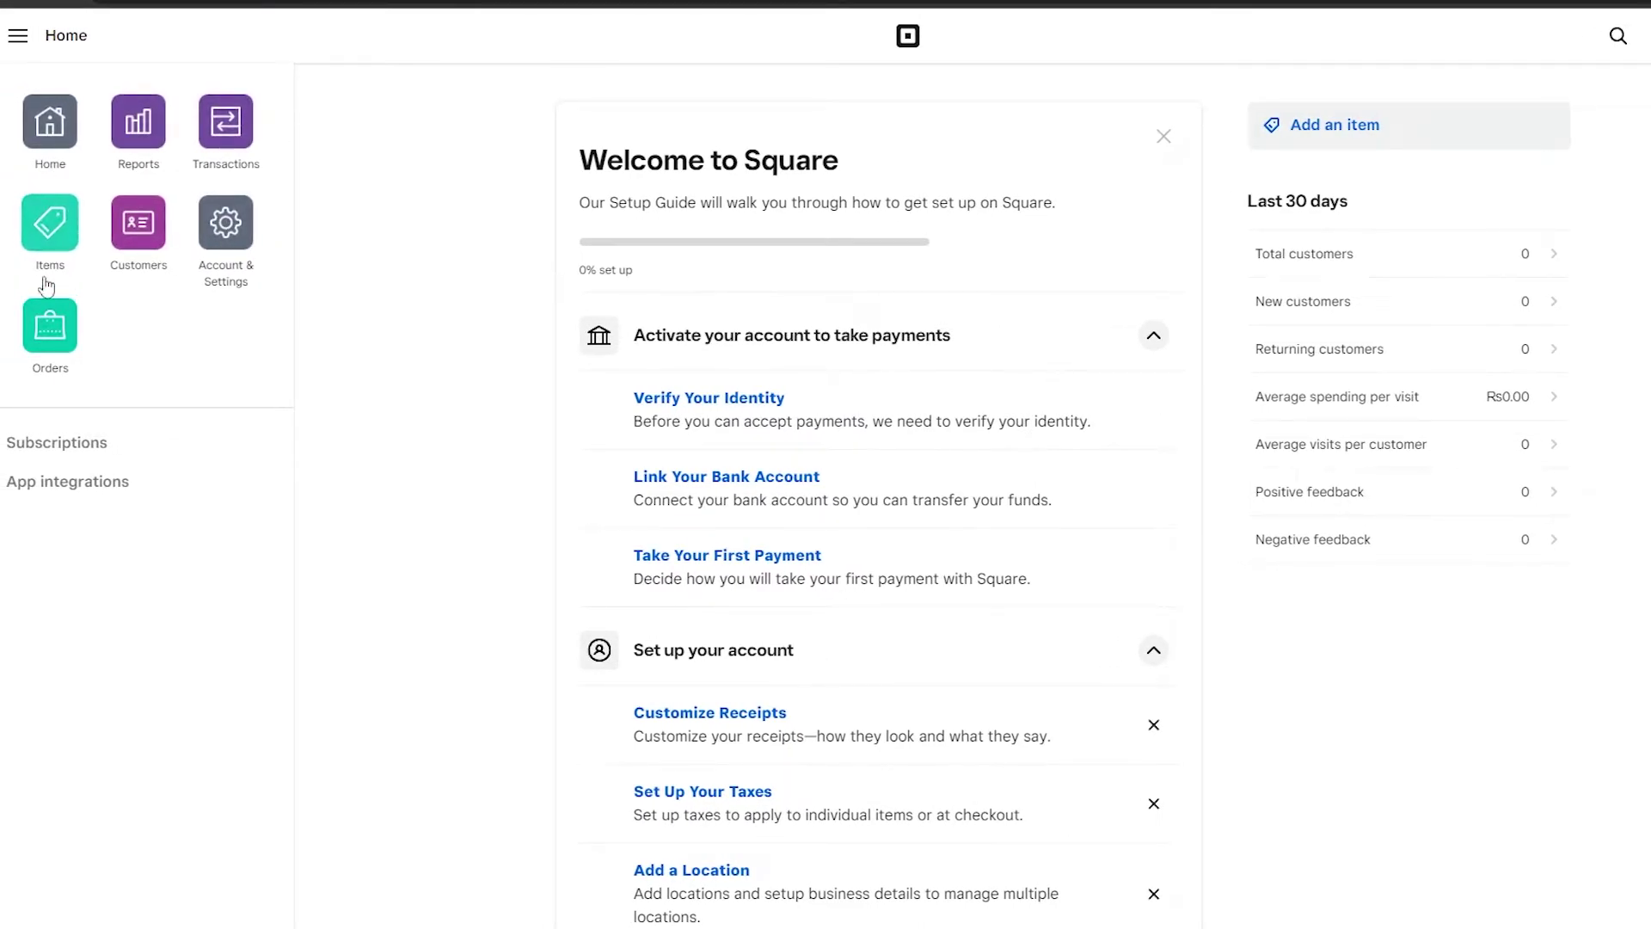
click(146, 138)
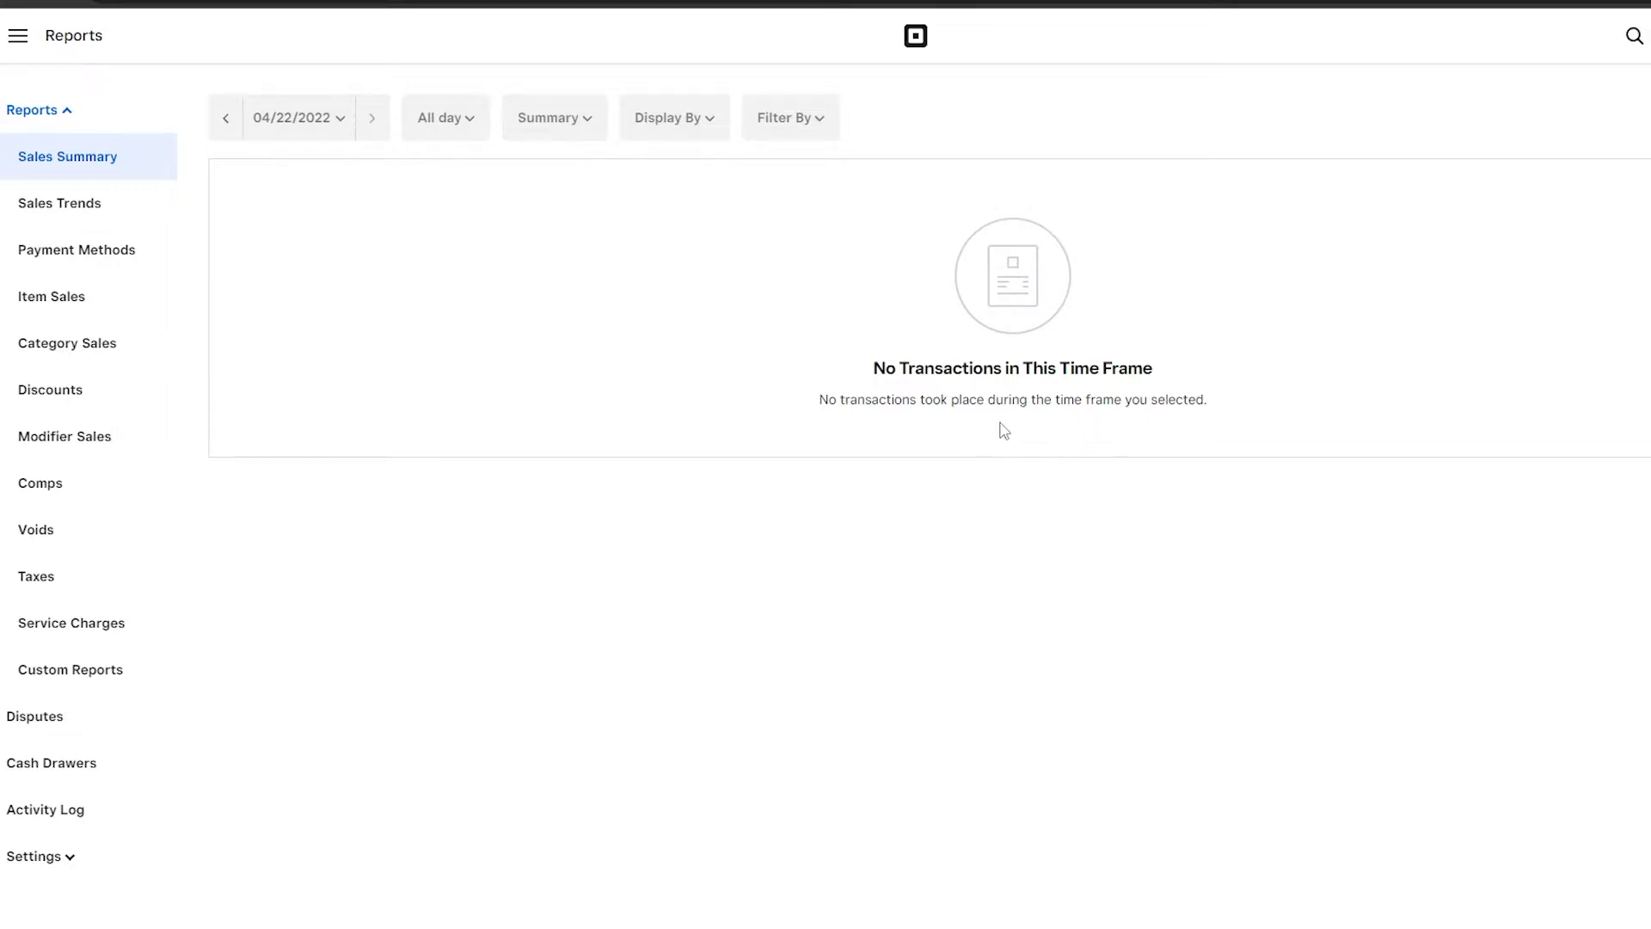
key(alt+Left)
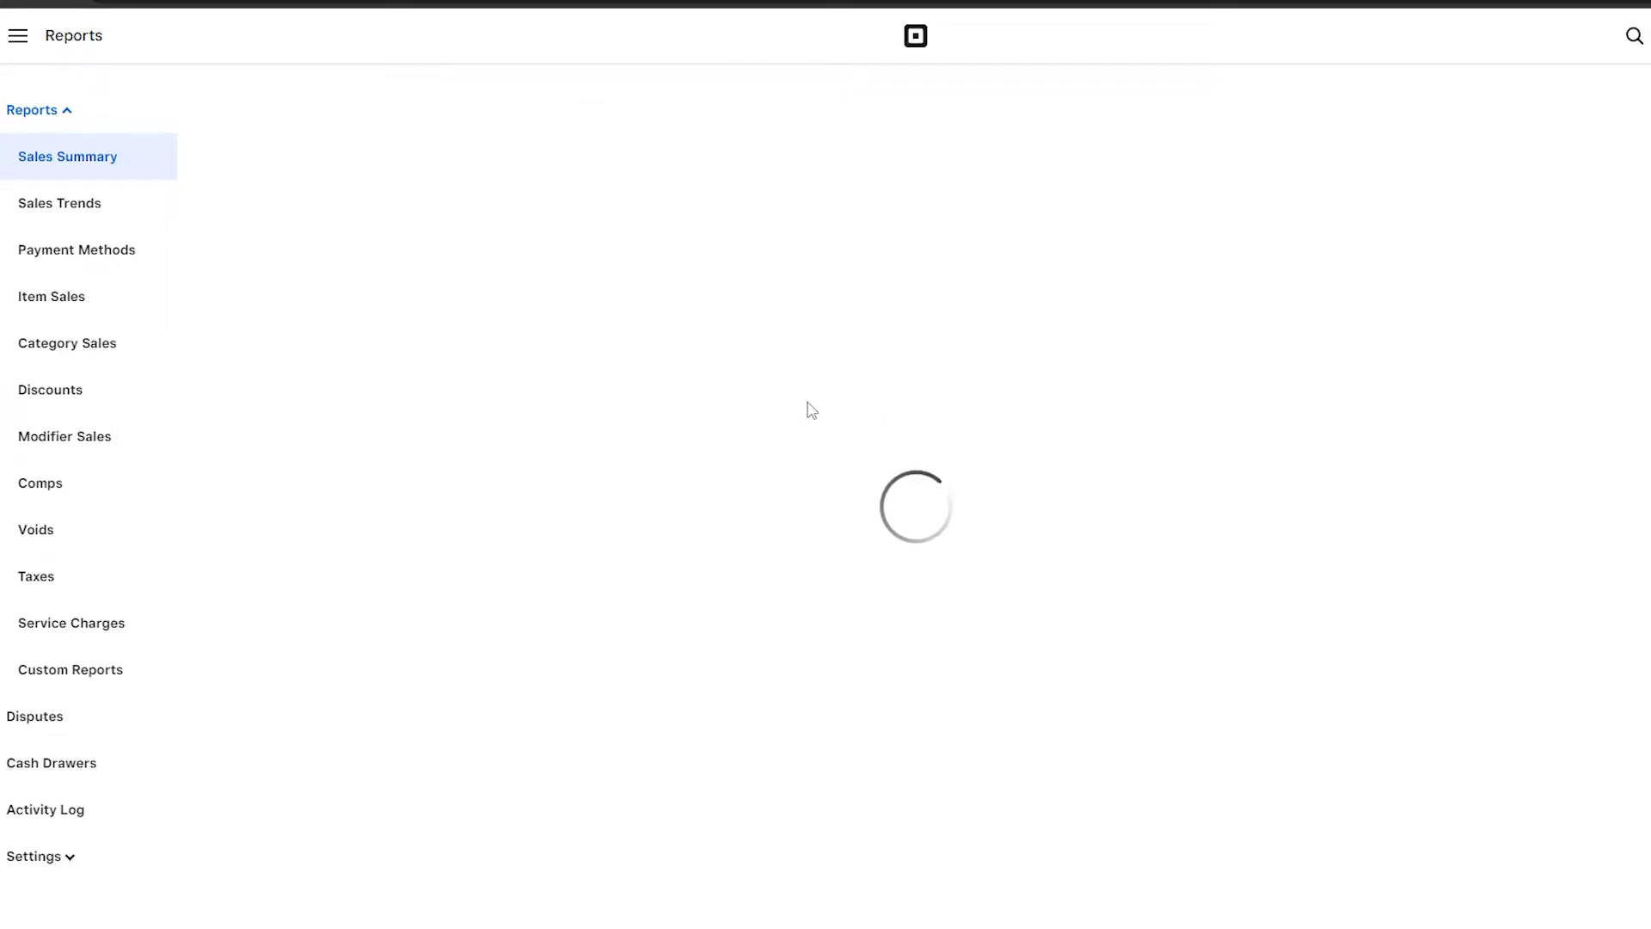
click(221, 152)
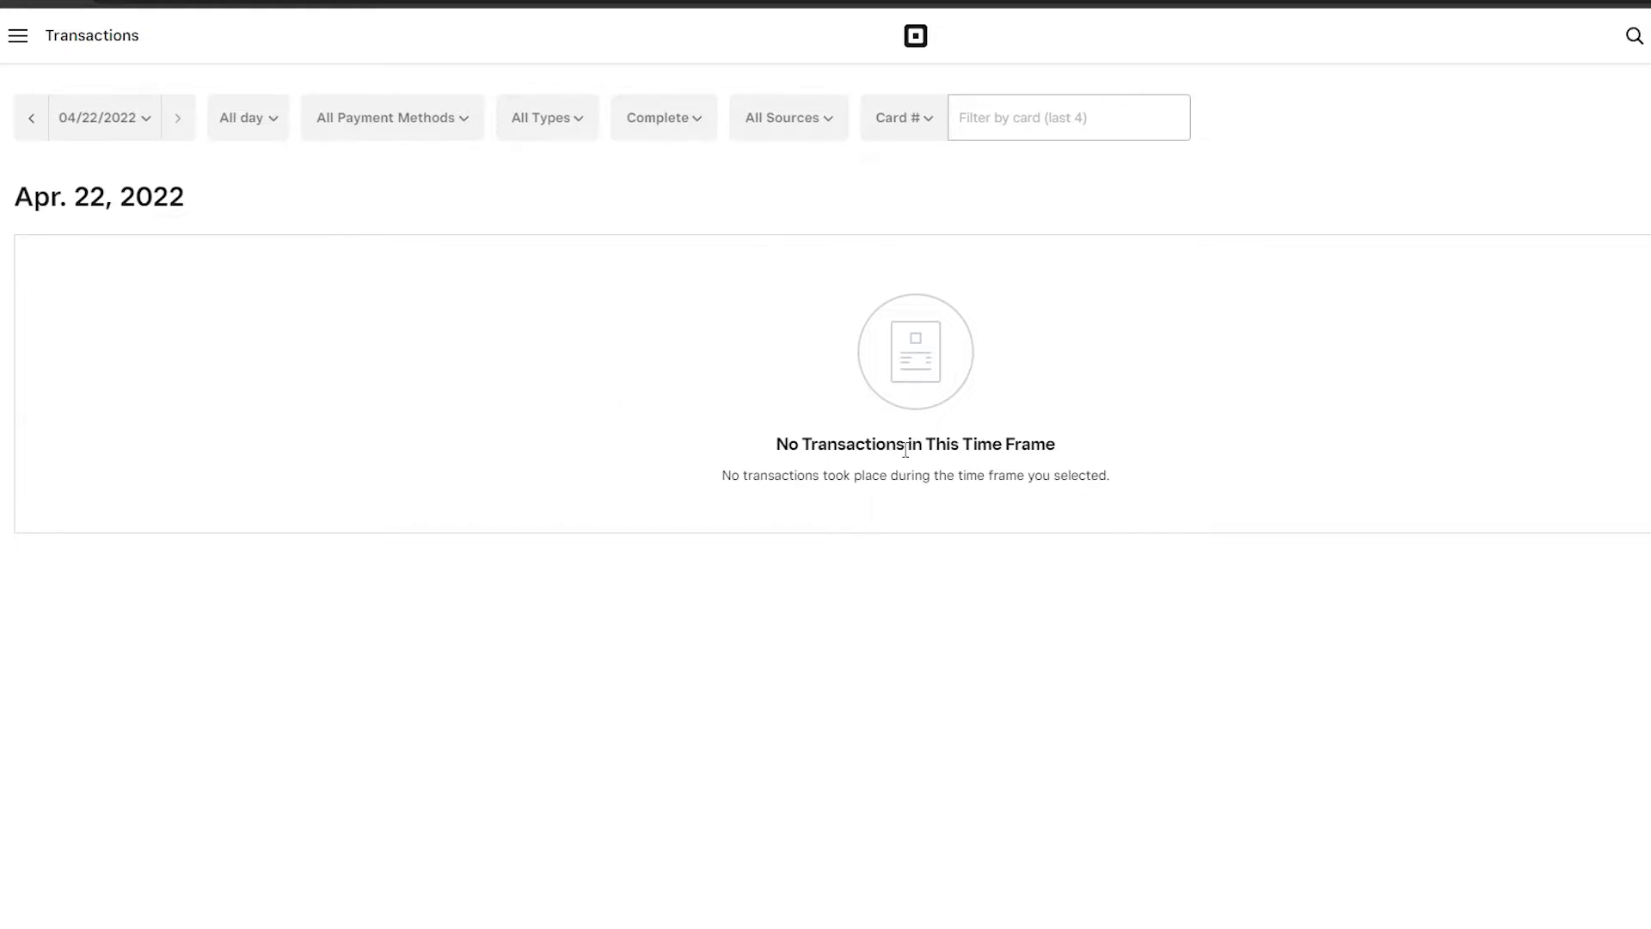
key(alt+Left)
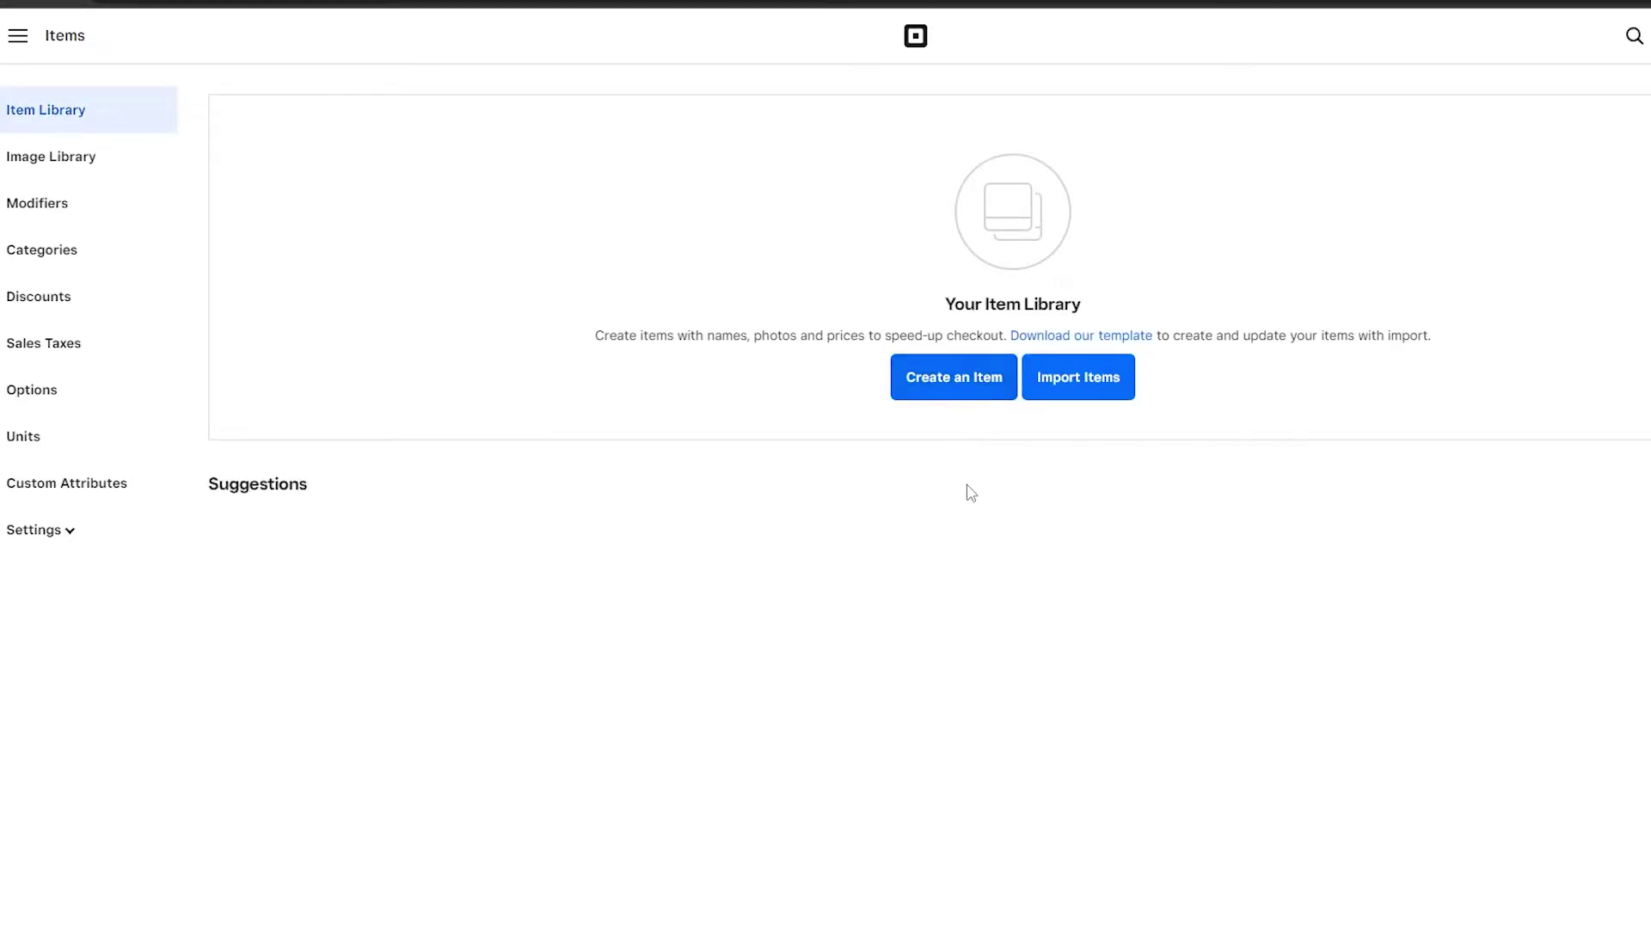
key(alt+Left)
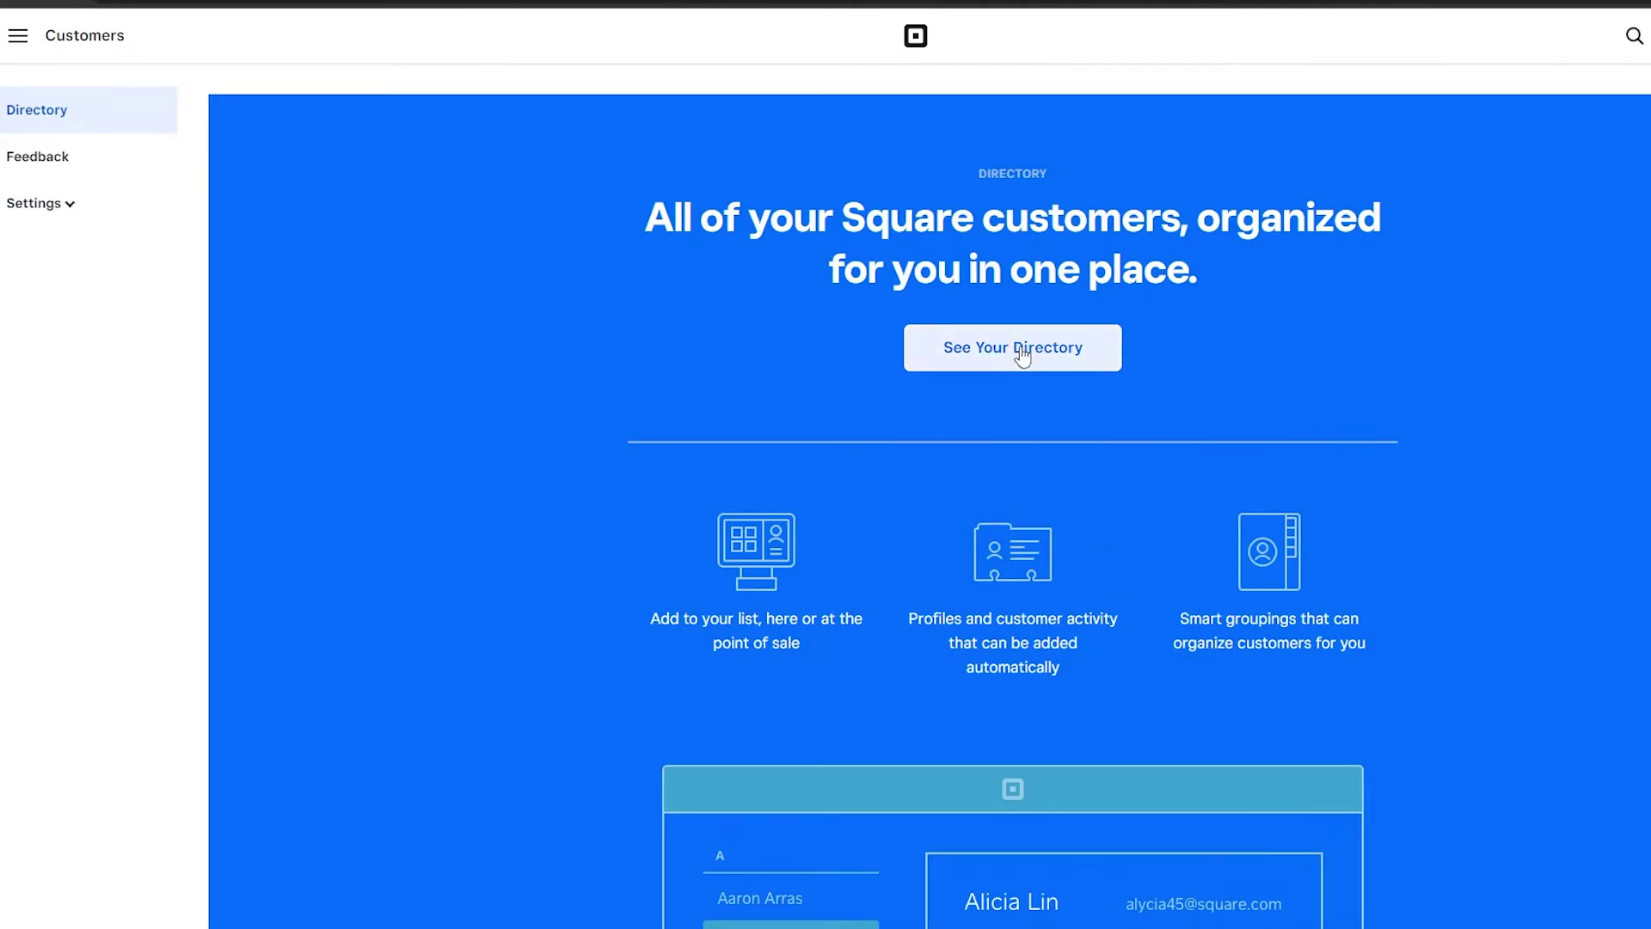
click(1088, 367)
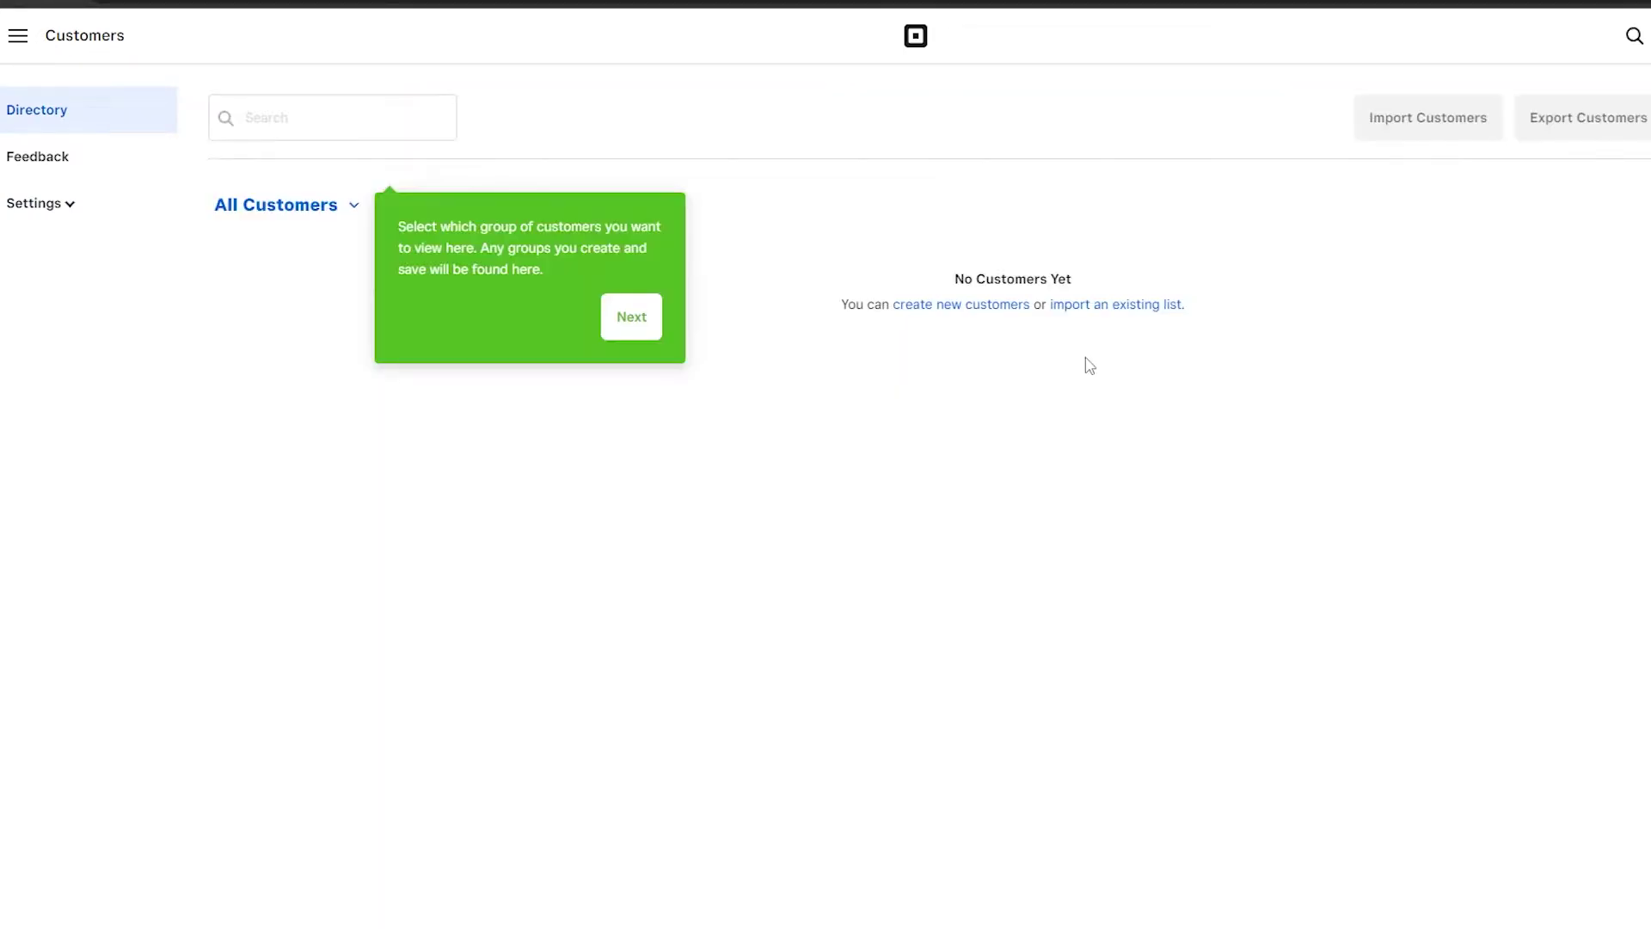
click(643, 317)
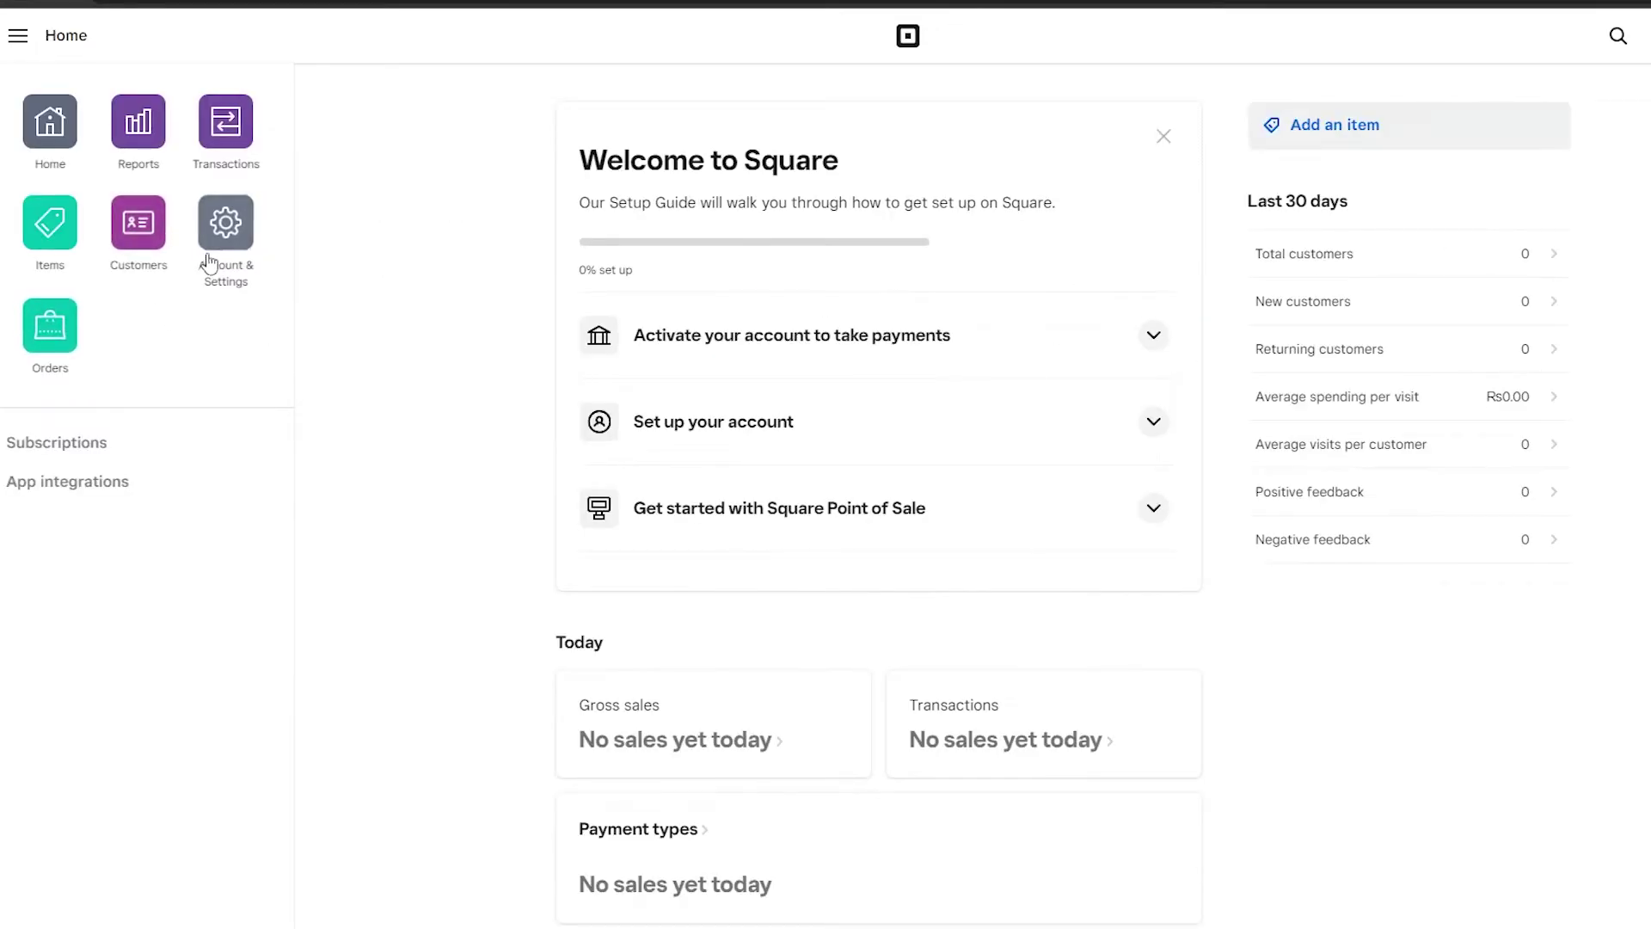
click(33, 338)
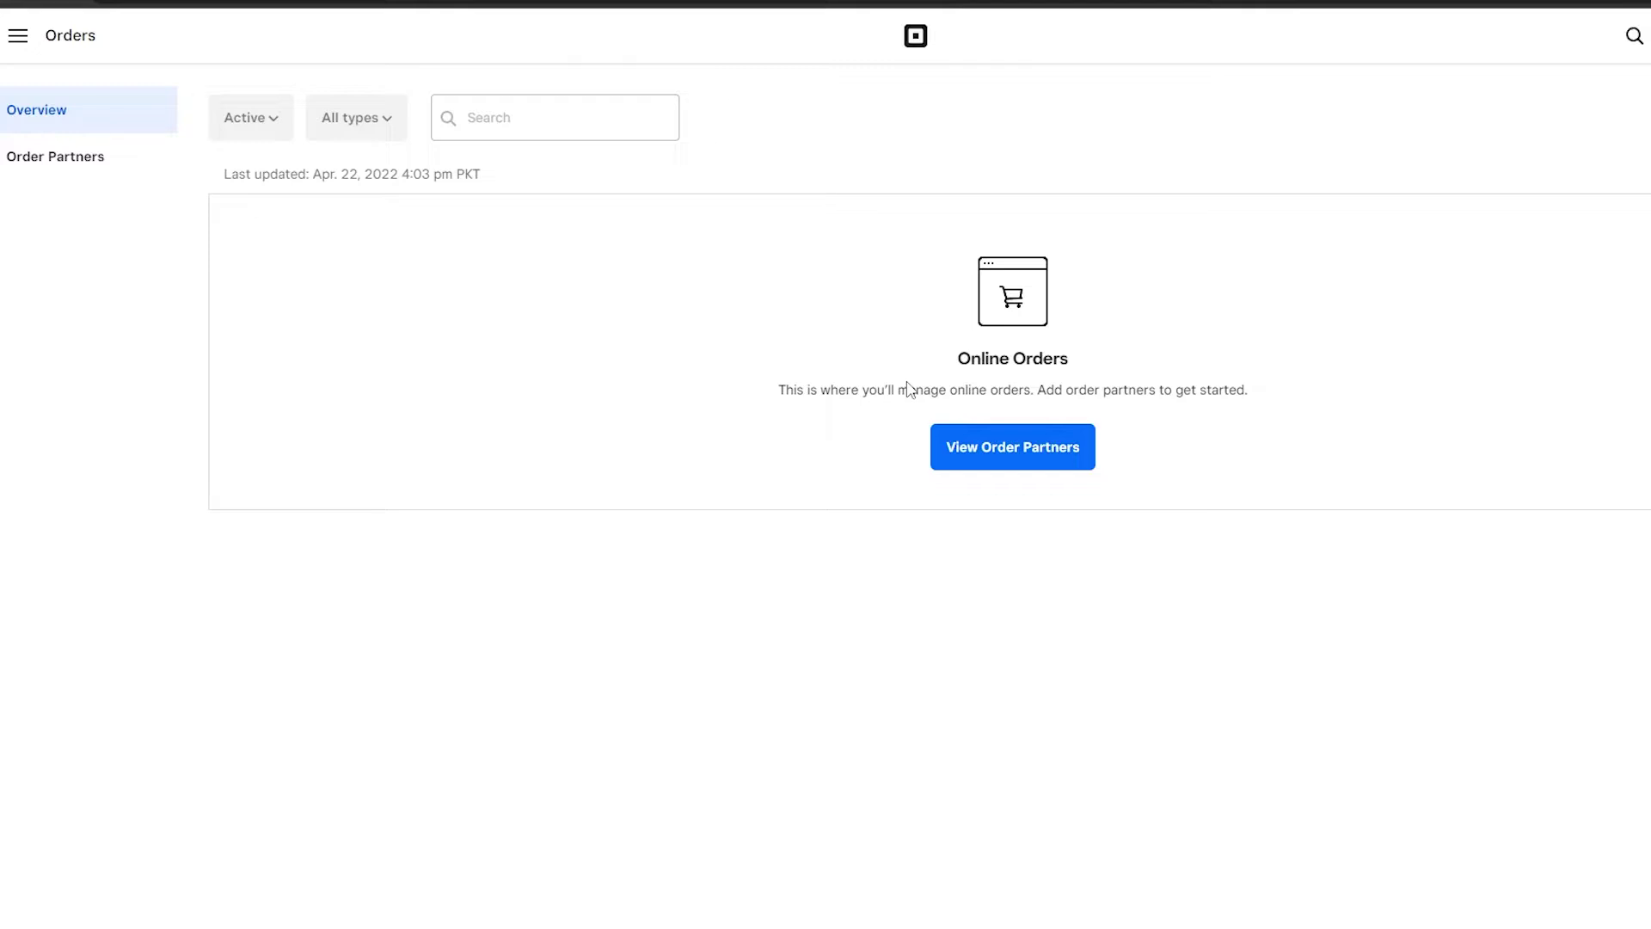
key(alt+Left)
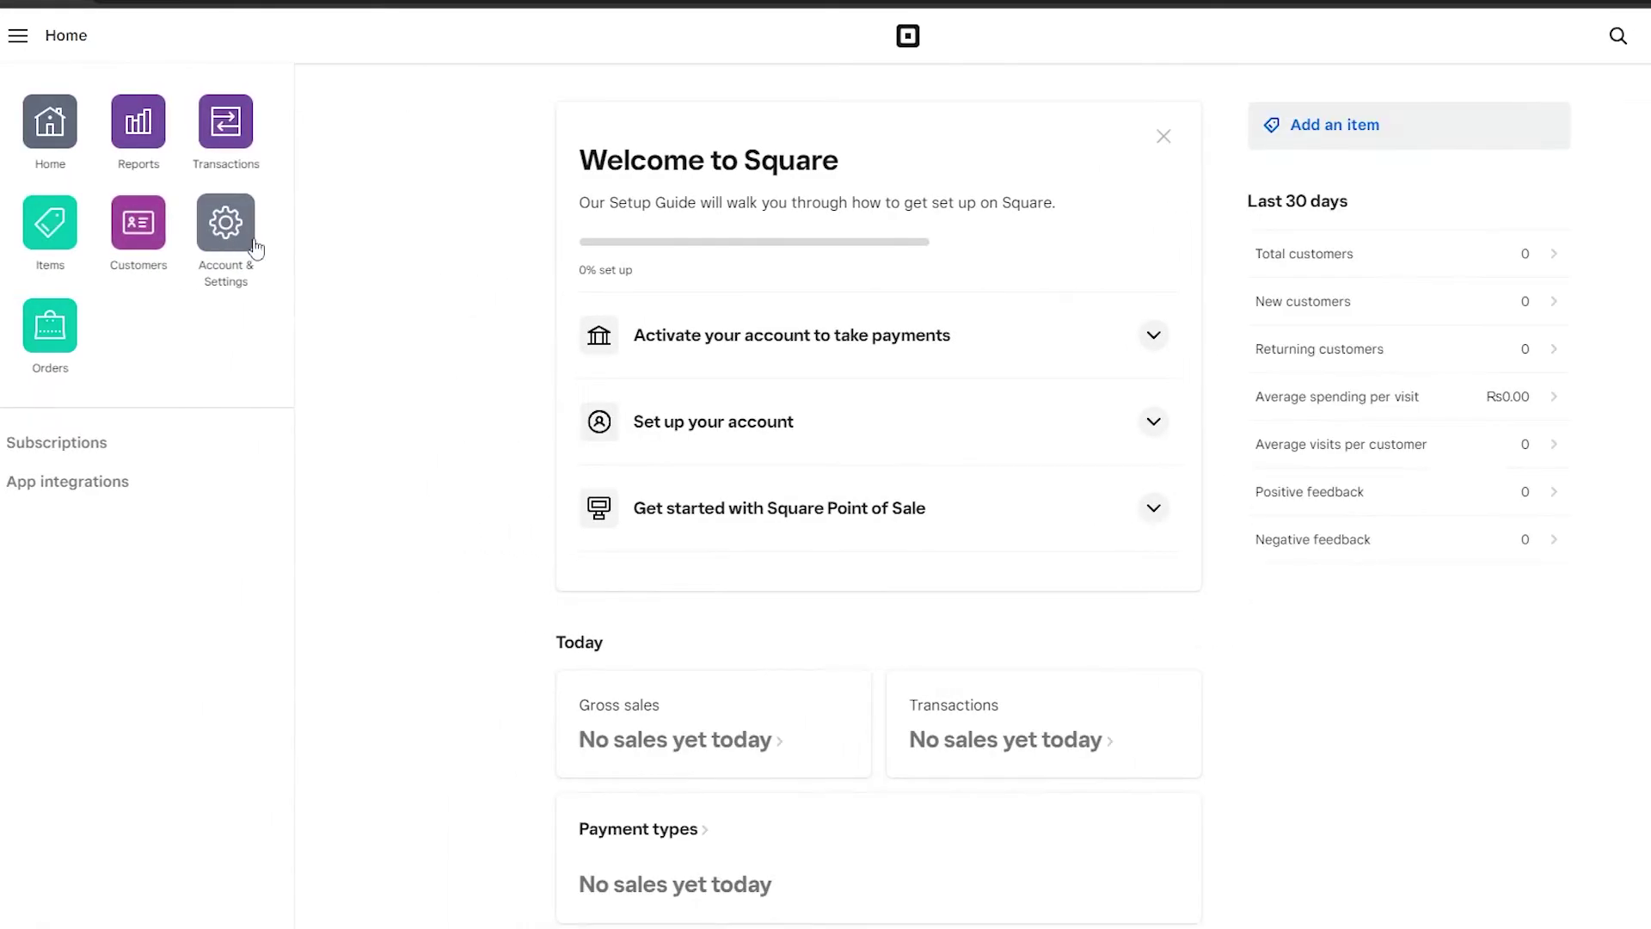
click(225, 222)
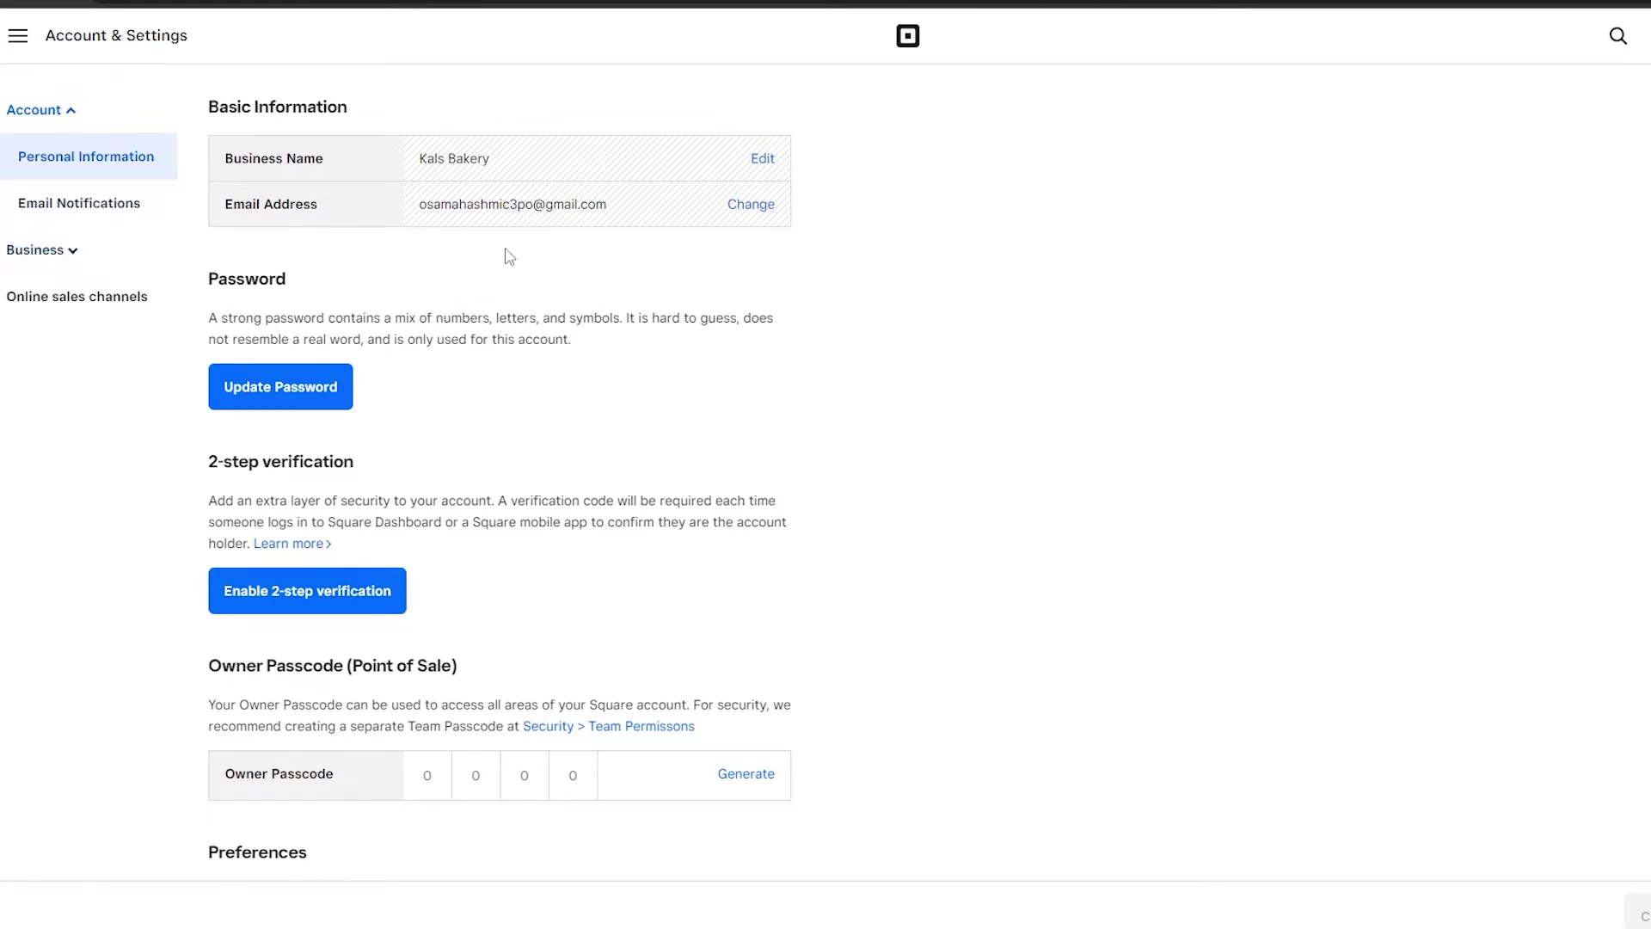
scroll(368, 344, down, 2)
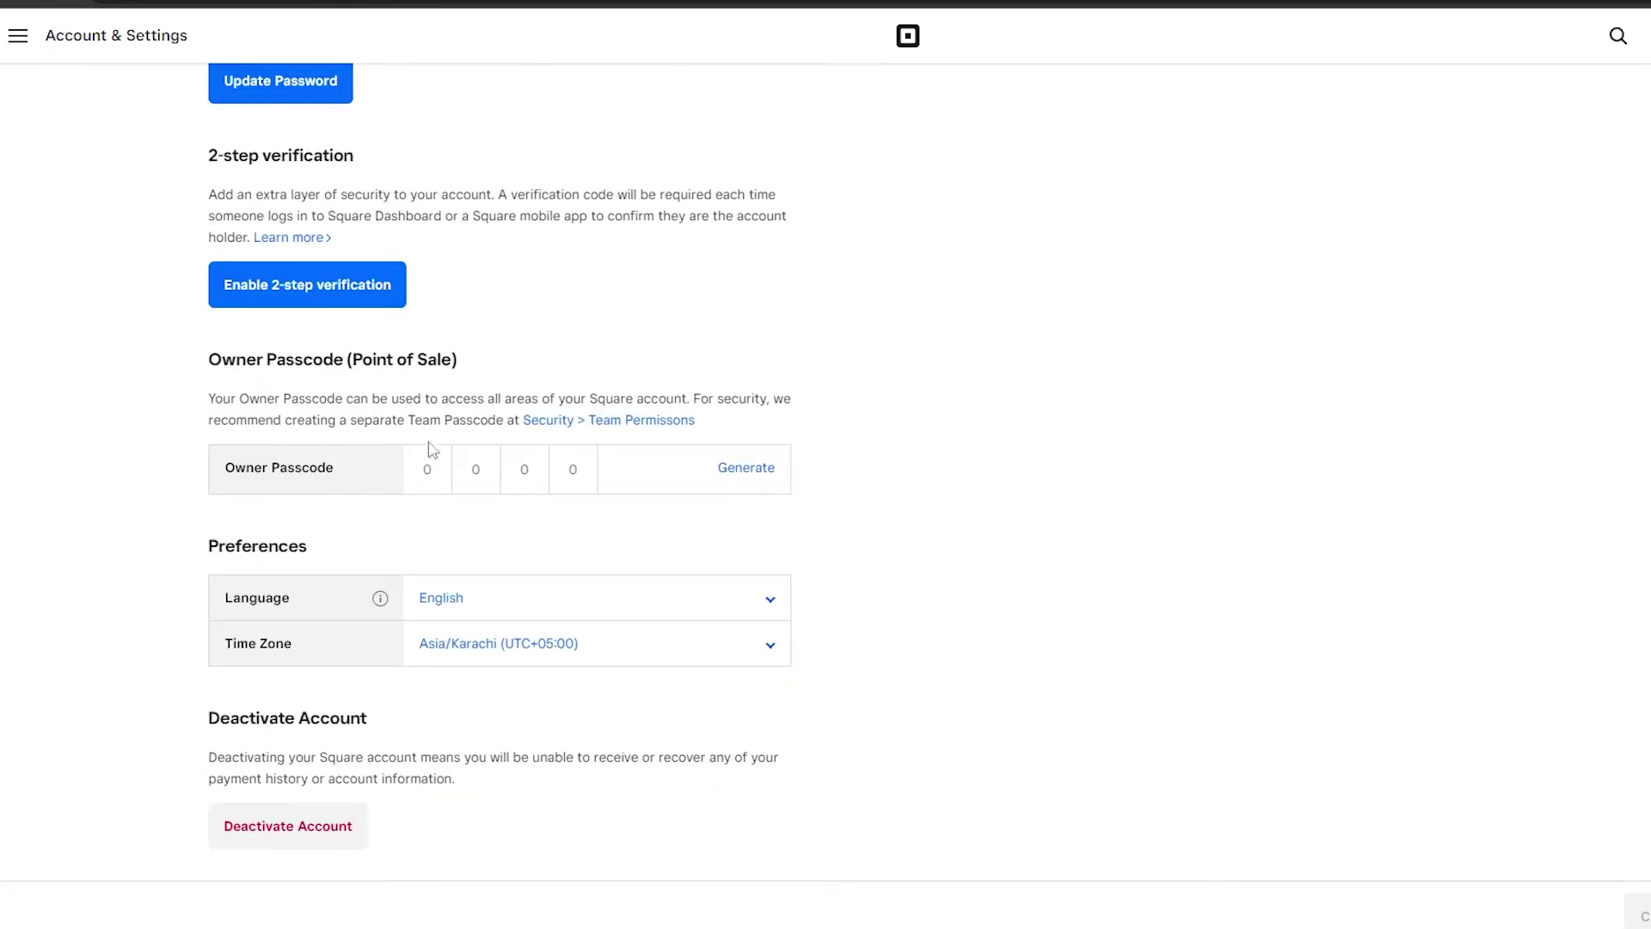
scroll(499, 470, up, 3)
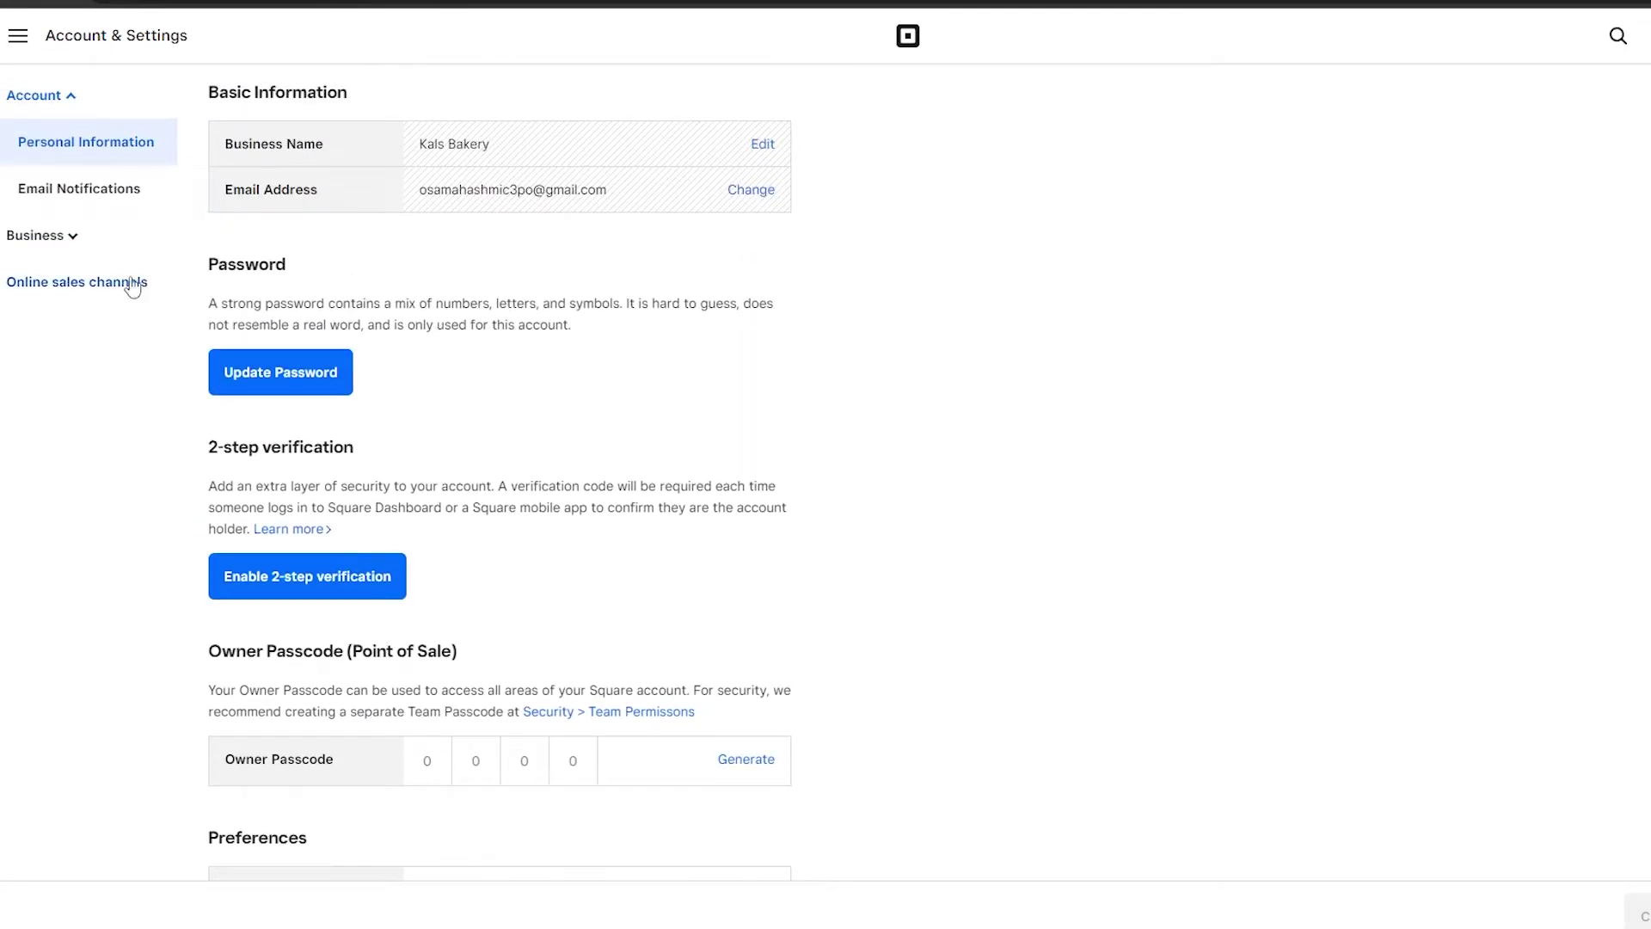
key(alt+Left)
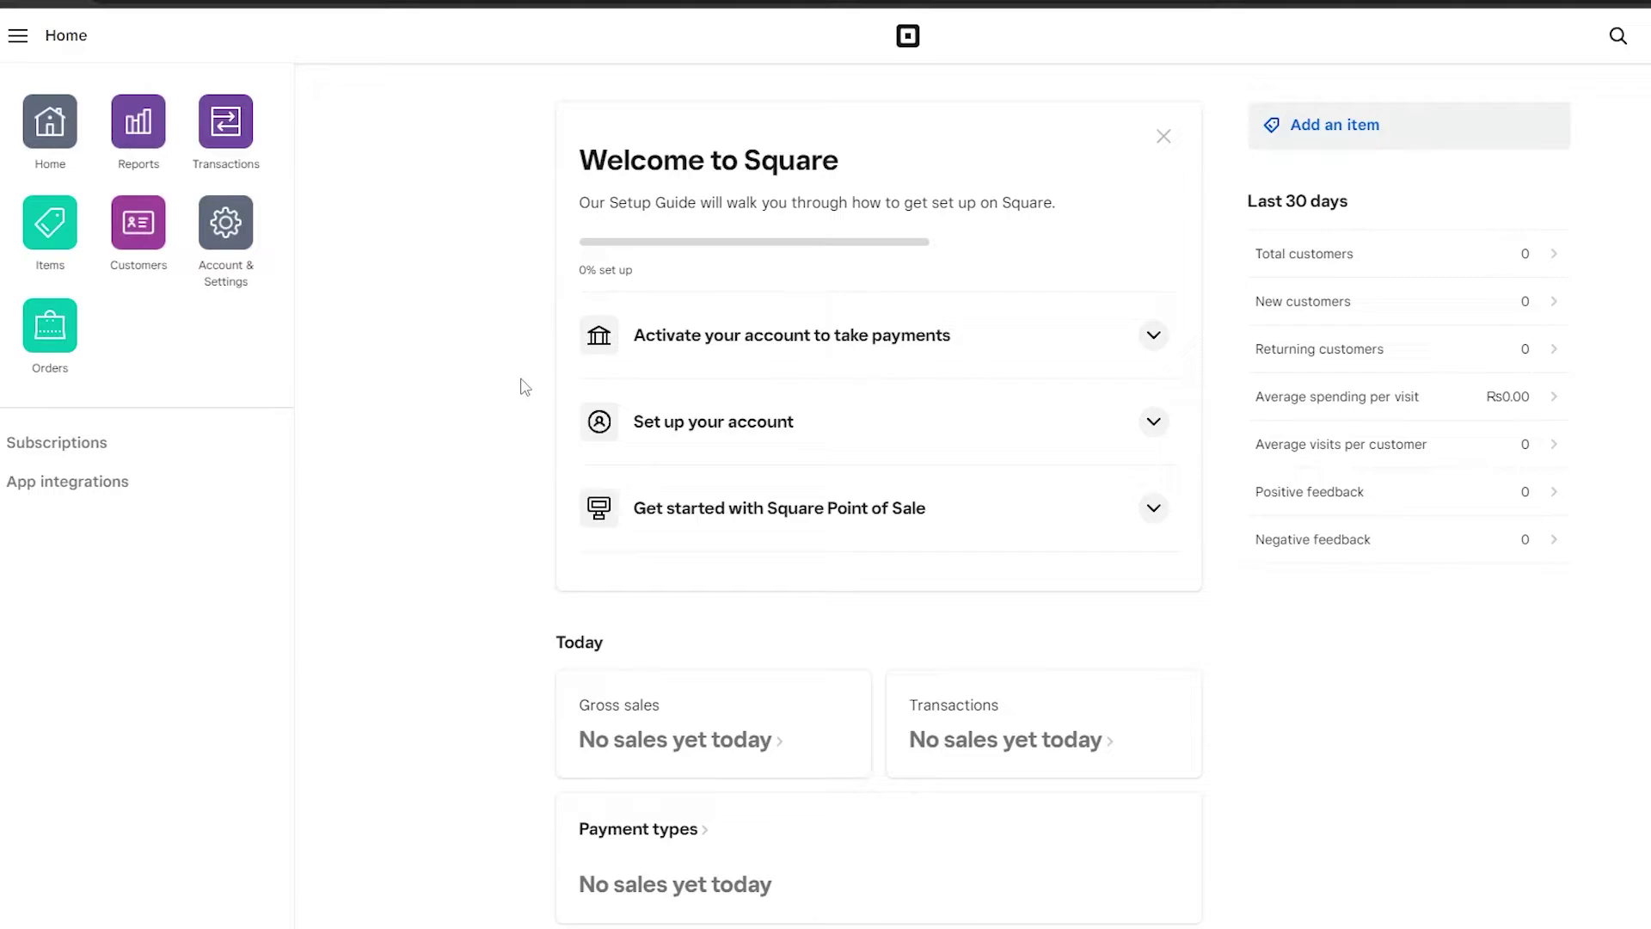
Open the Item Library, start a new item, then discard the unfinished draft.
click(45, 247)
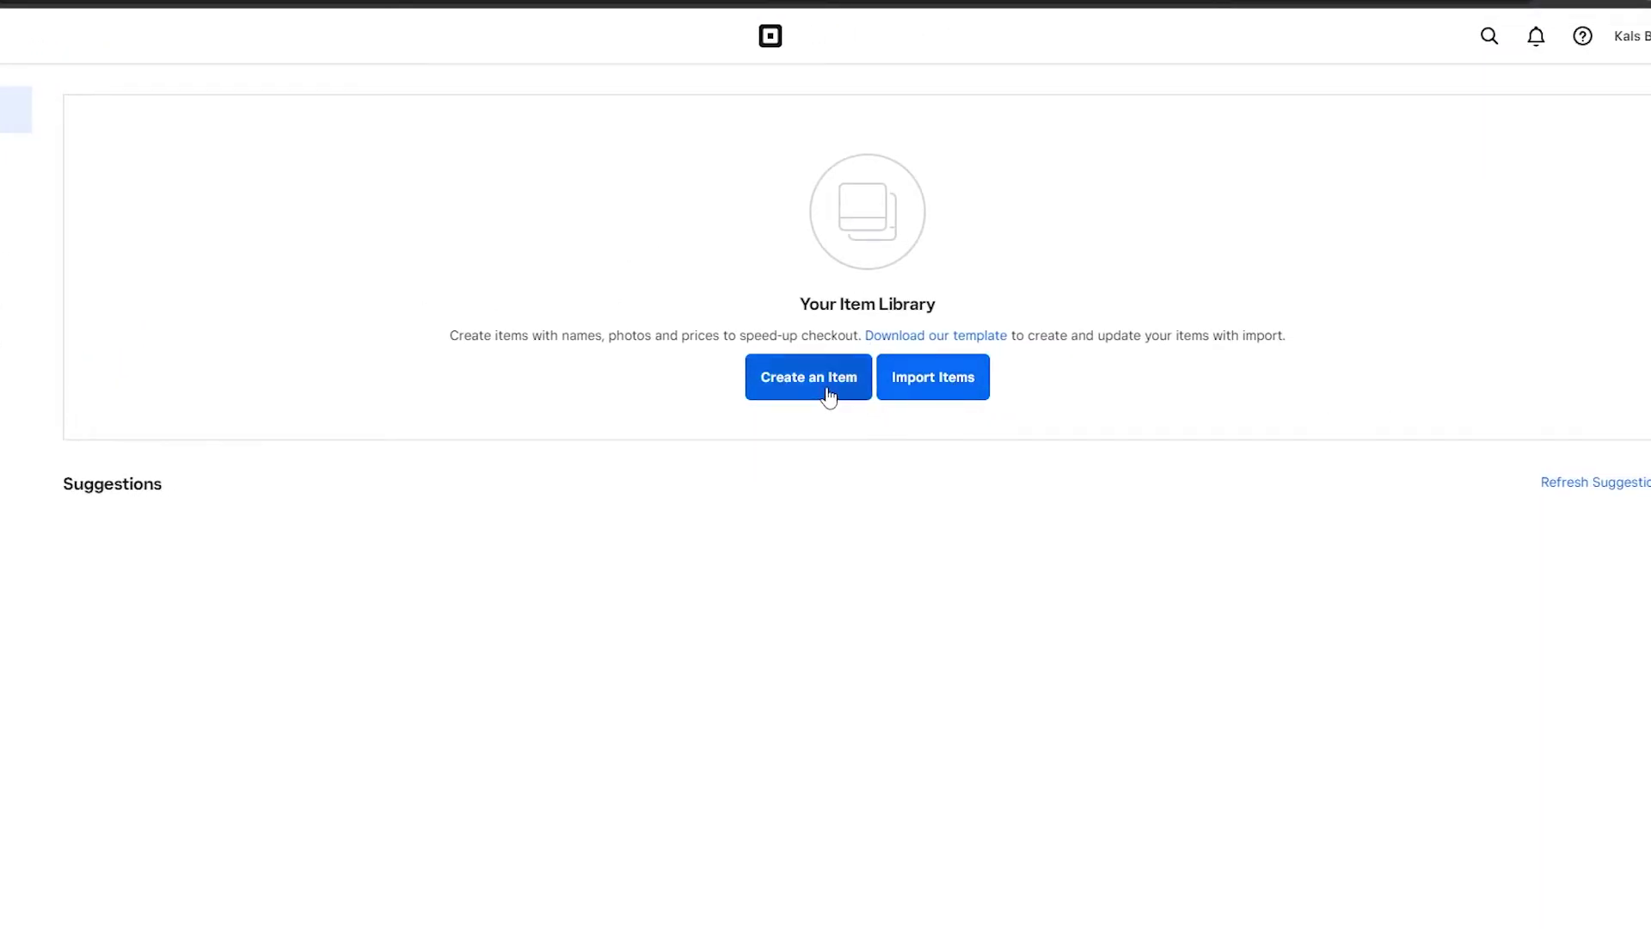
click(825, 389)
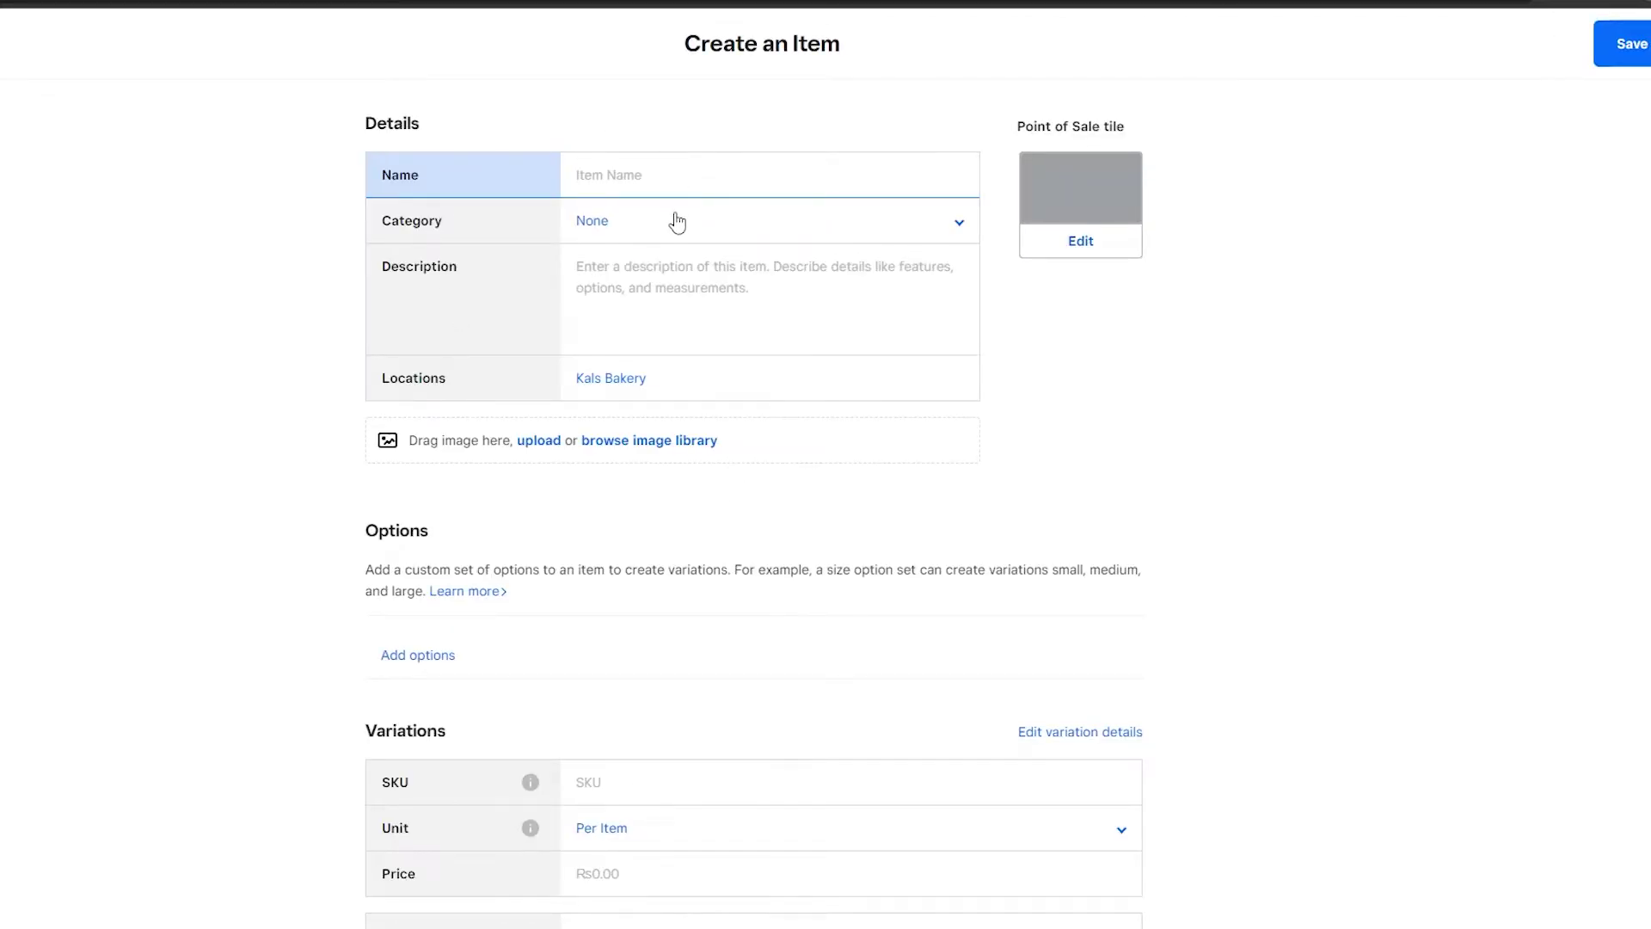
click(668, 225)
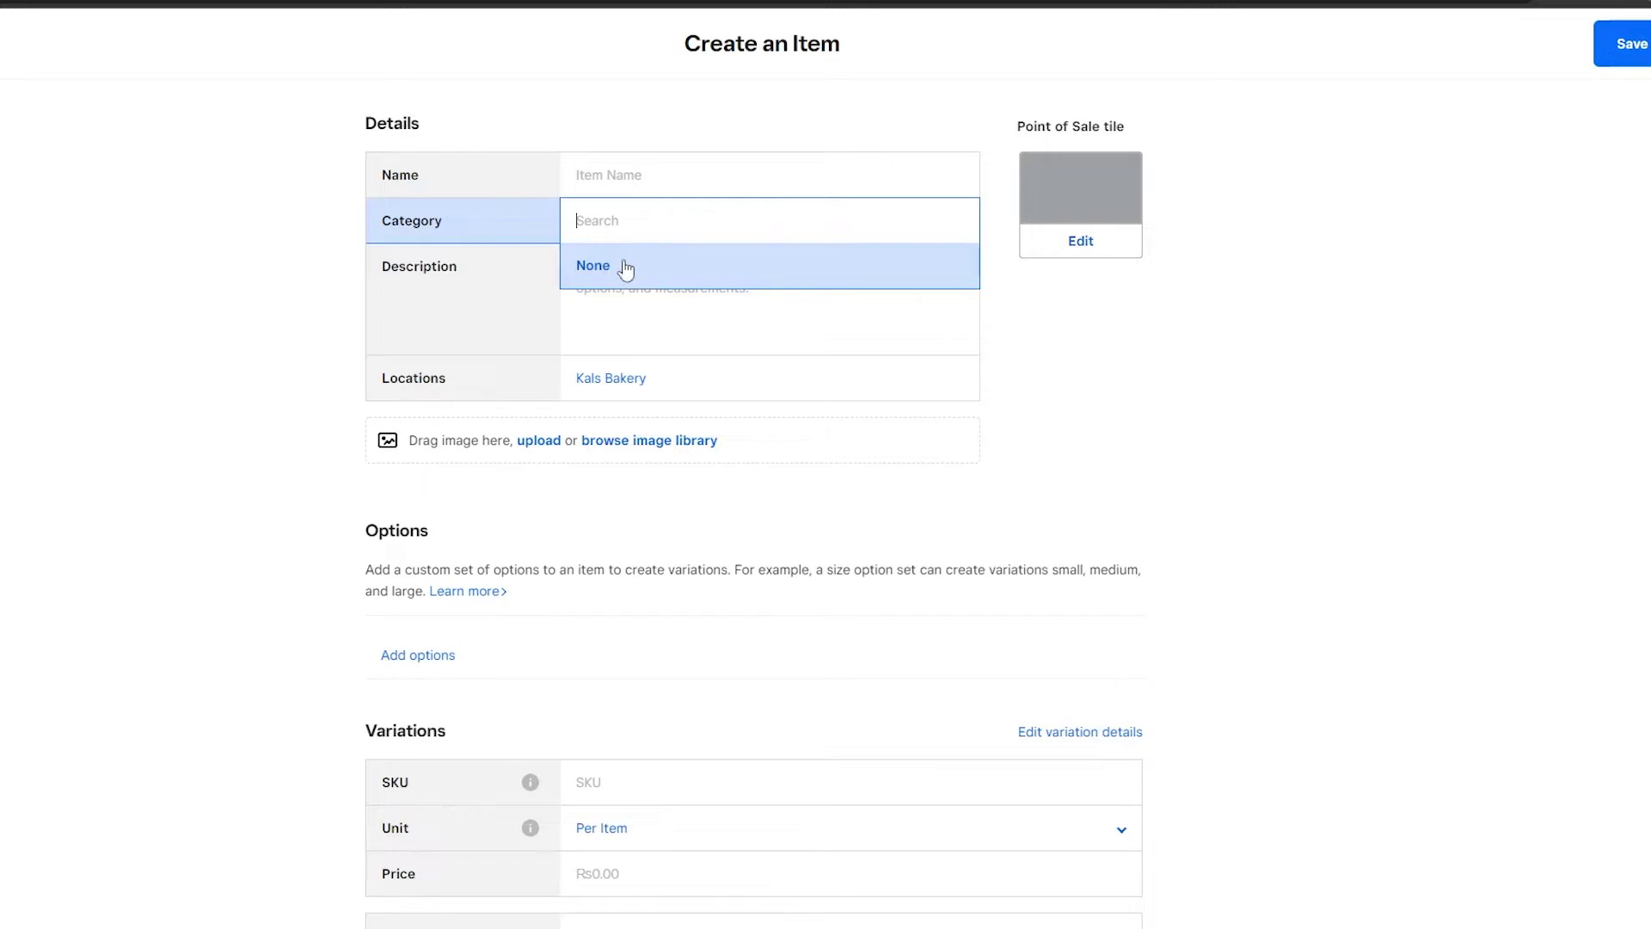
key(Escape)
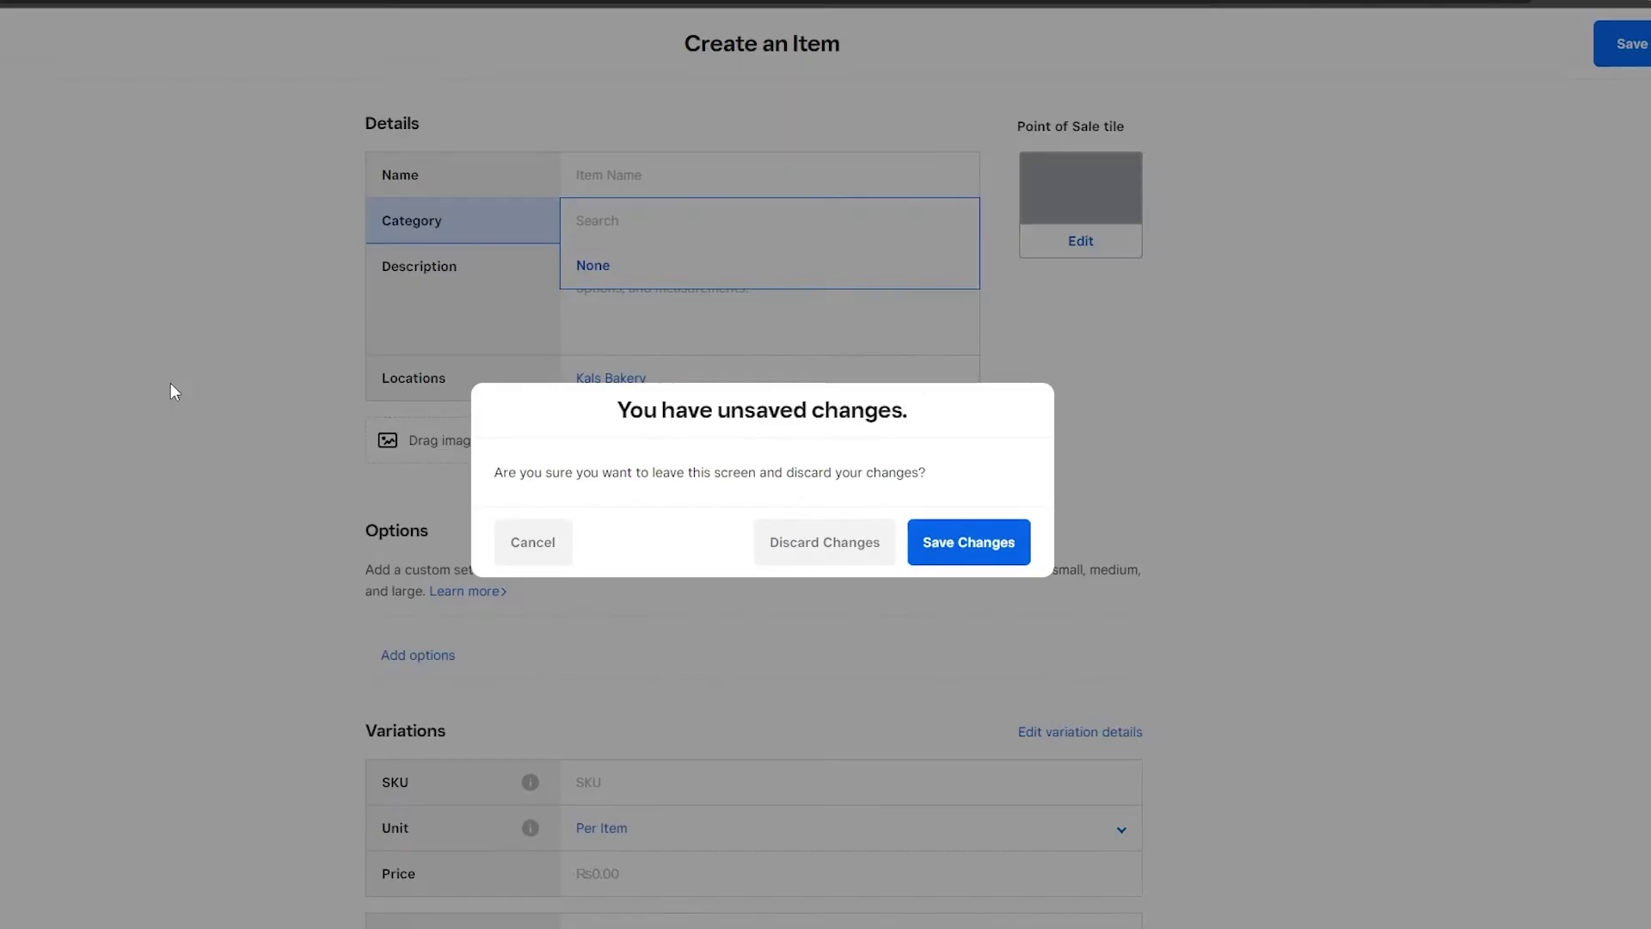
click(815, 541)
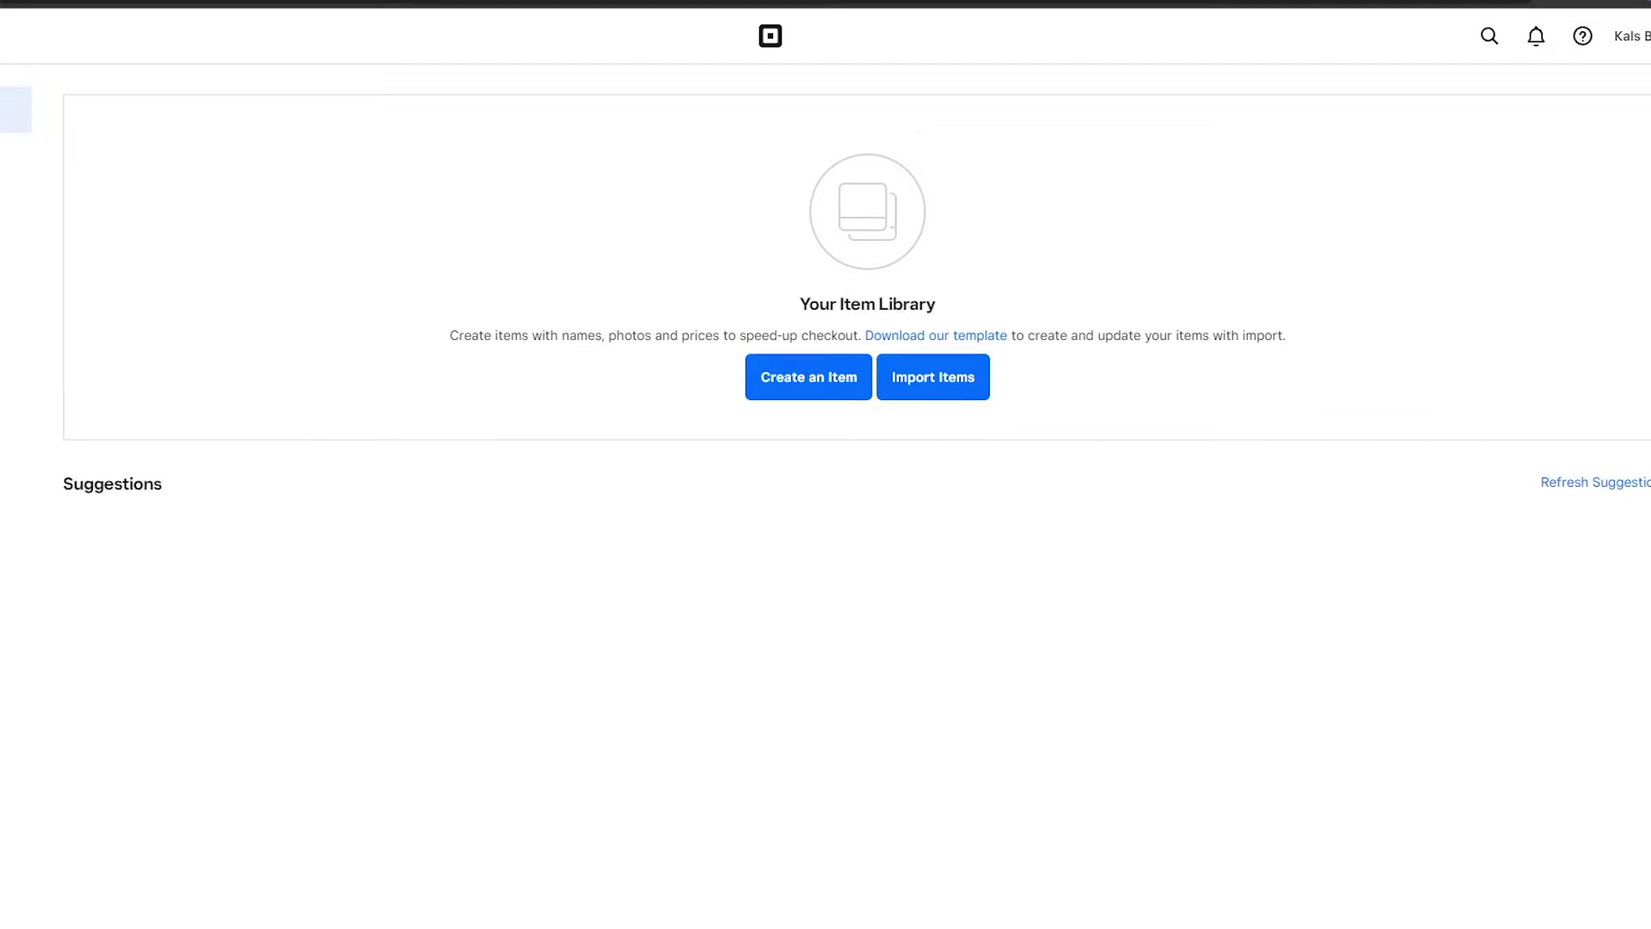
Create and save a 'Baked goods' category, then return to the Item Library.
click(863, 389)
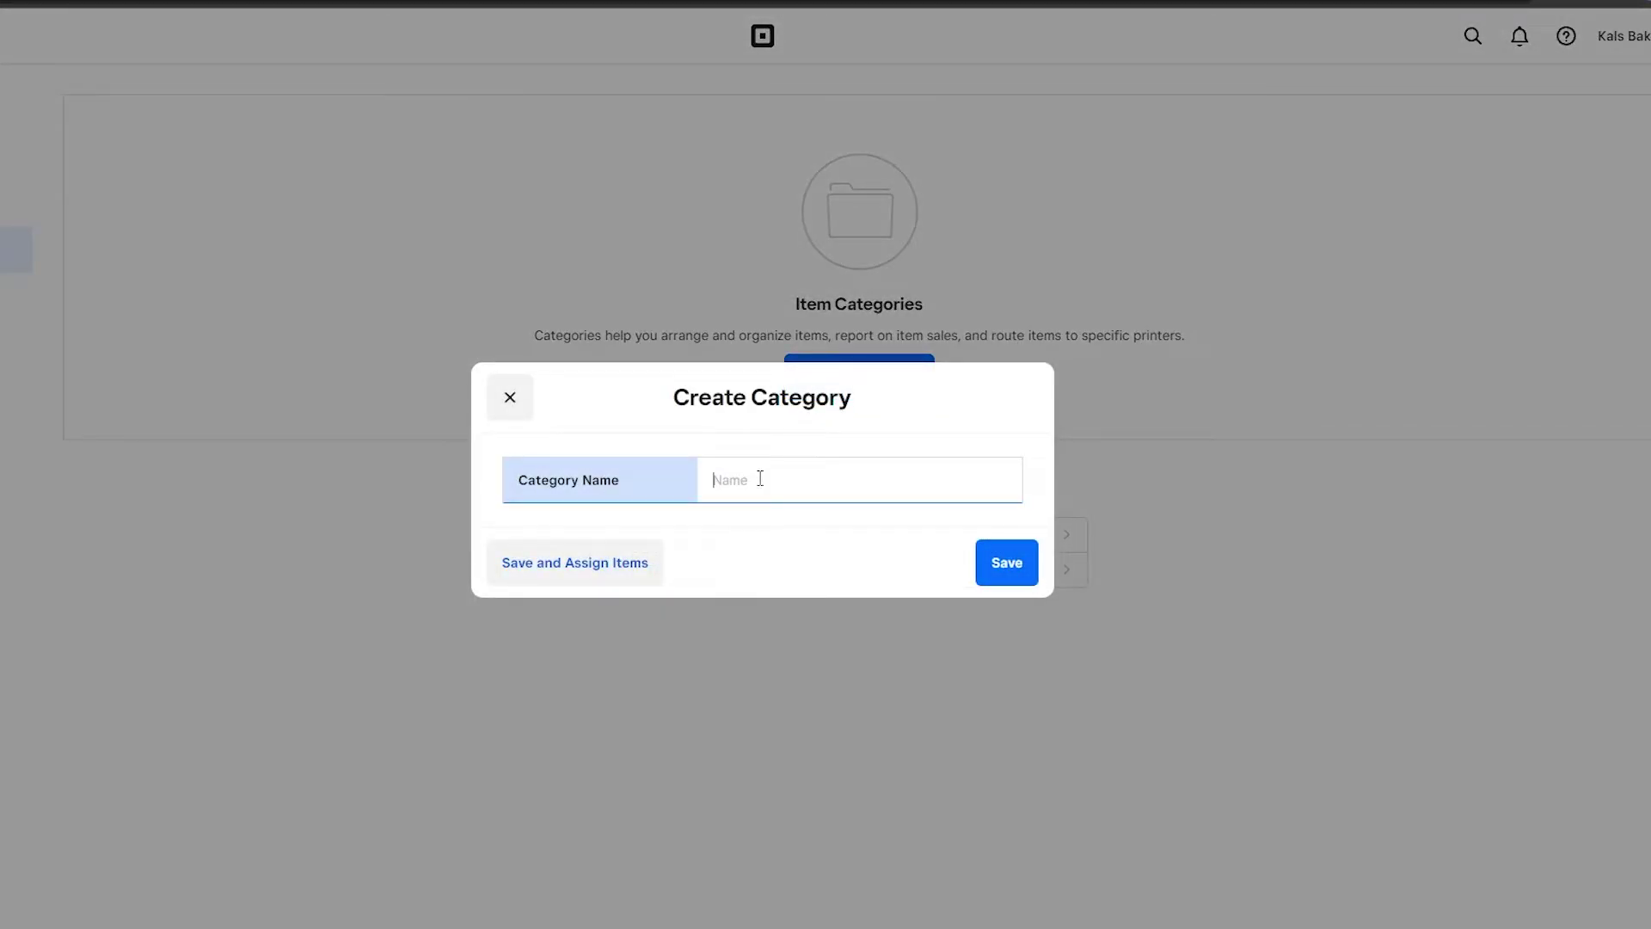
text(Baked goods)
click(1028, 564)
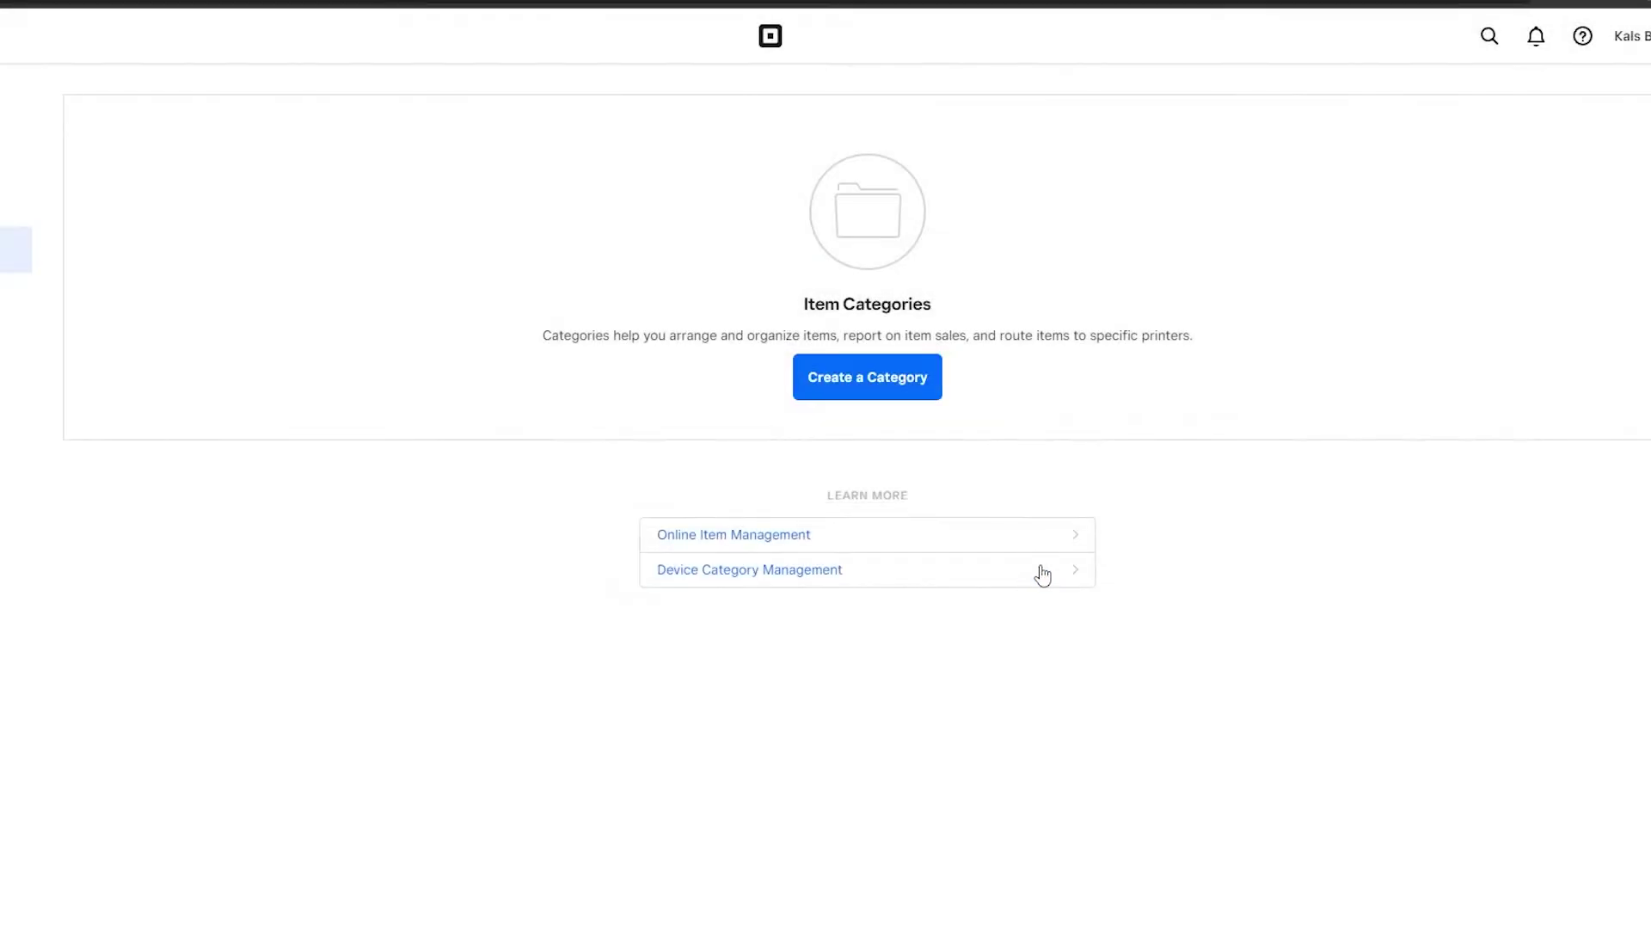
click(4, 183)
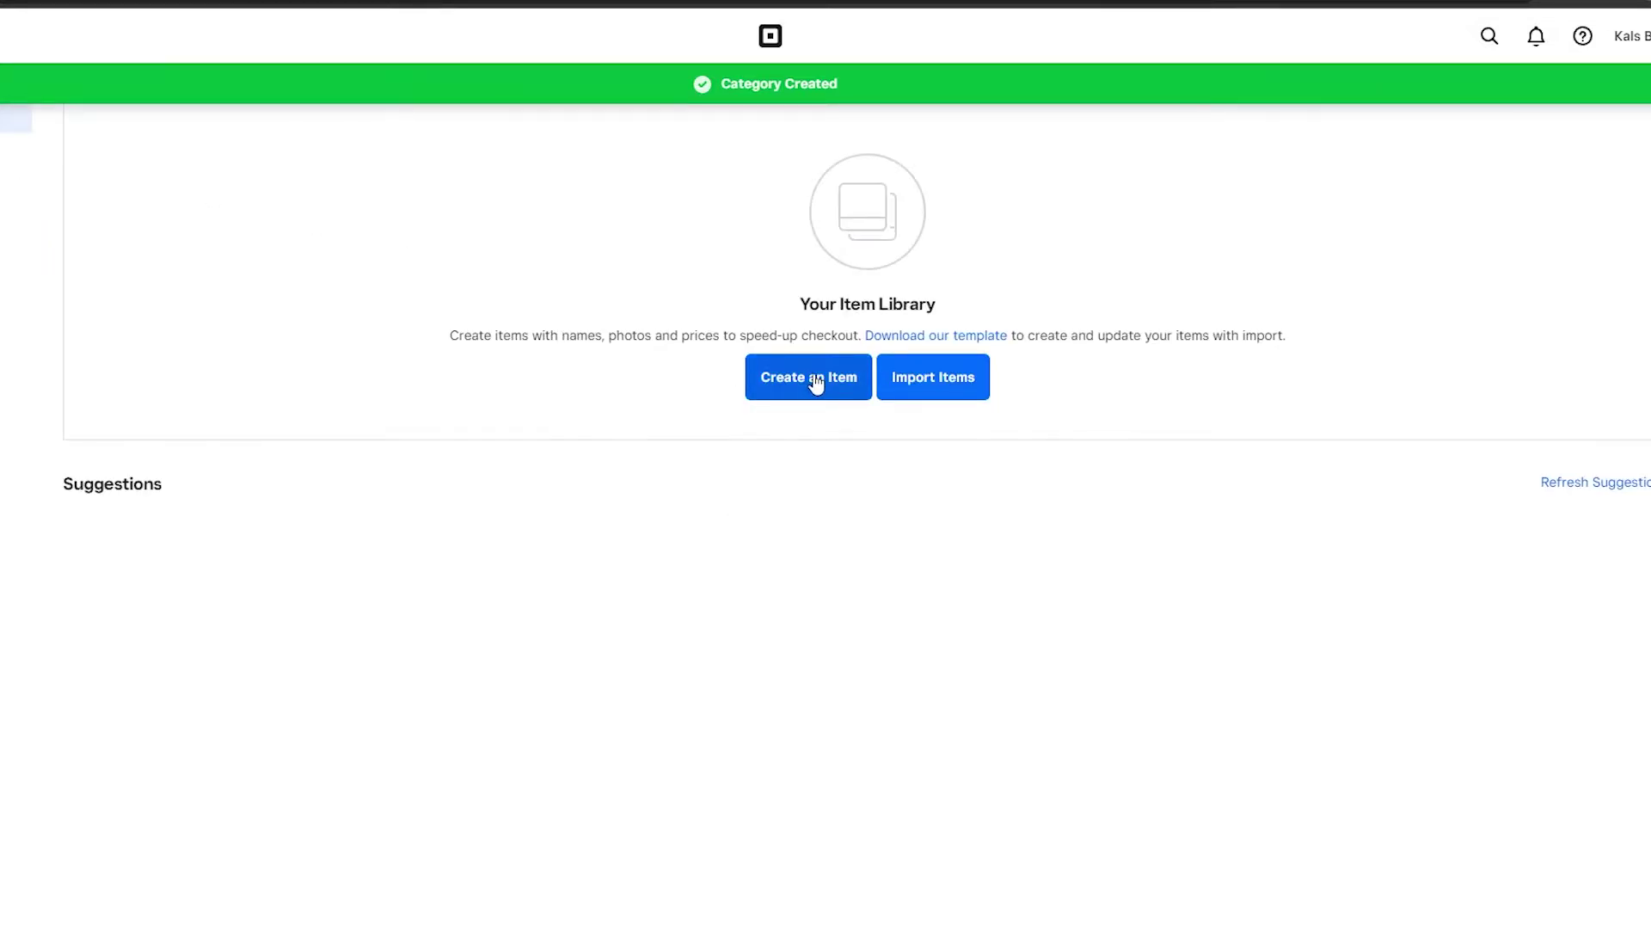
Create a new item named 'Black forest cake' in the Baked goods category.
click(812, 379)
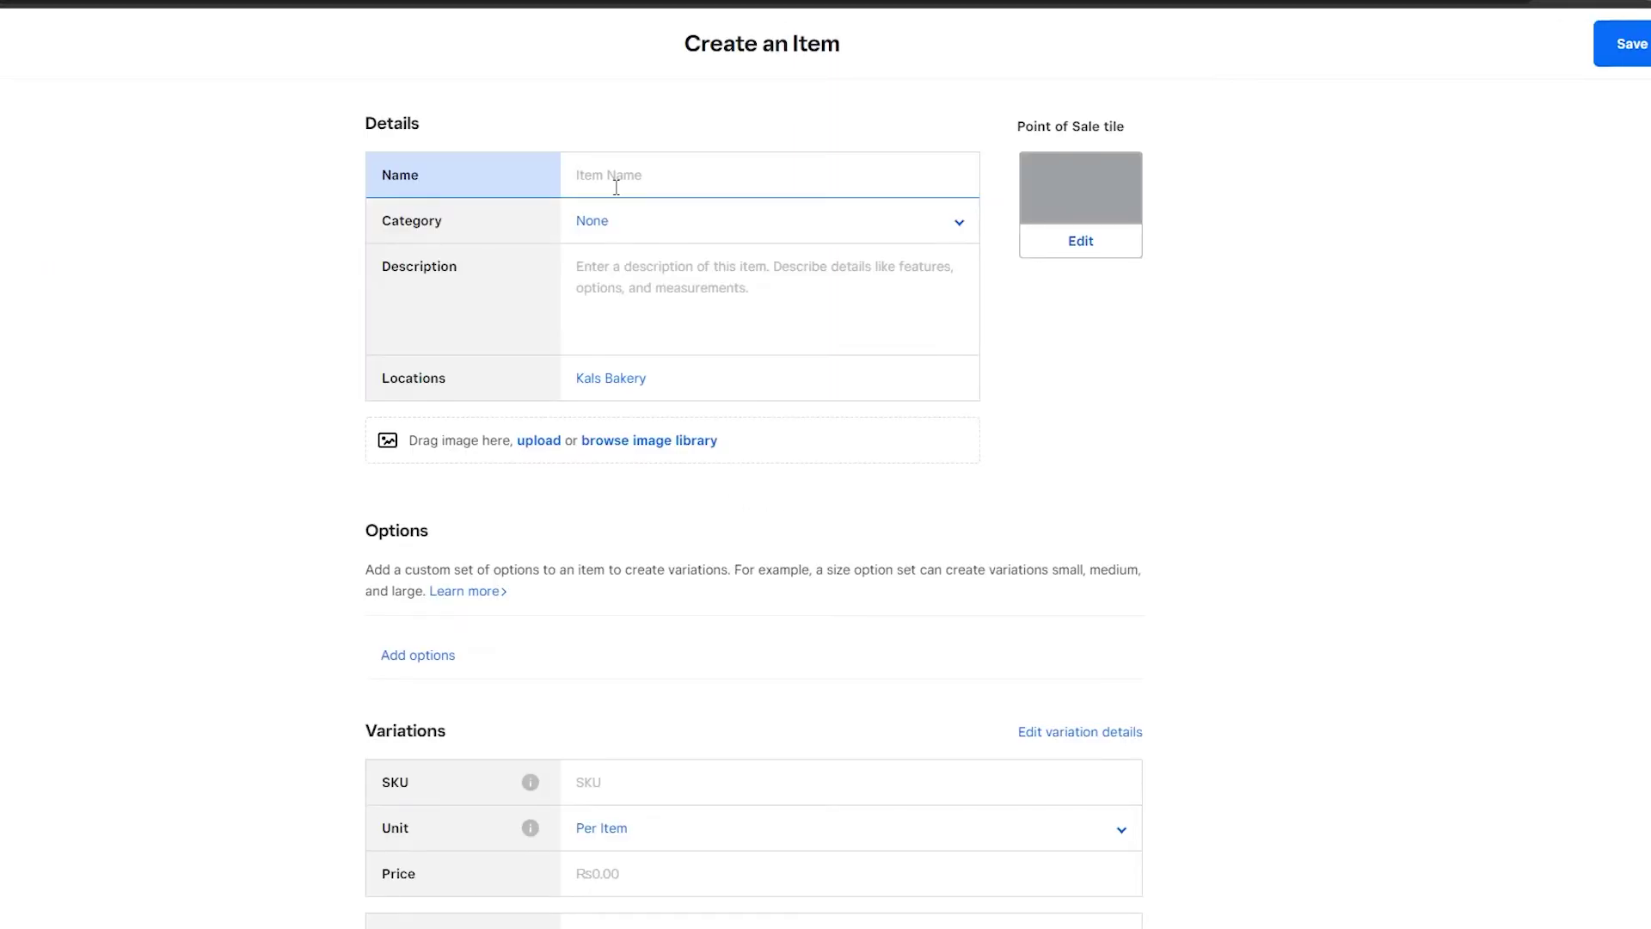
text(Black forest cake)
click(607, 231)
click(616, 311)
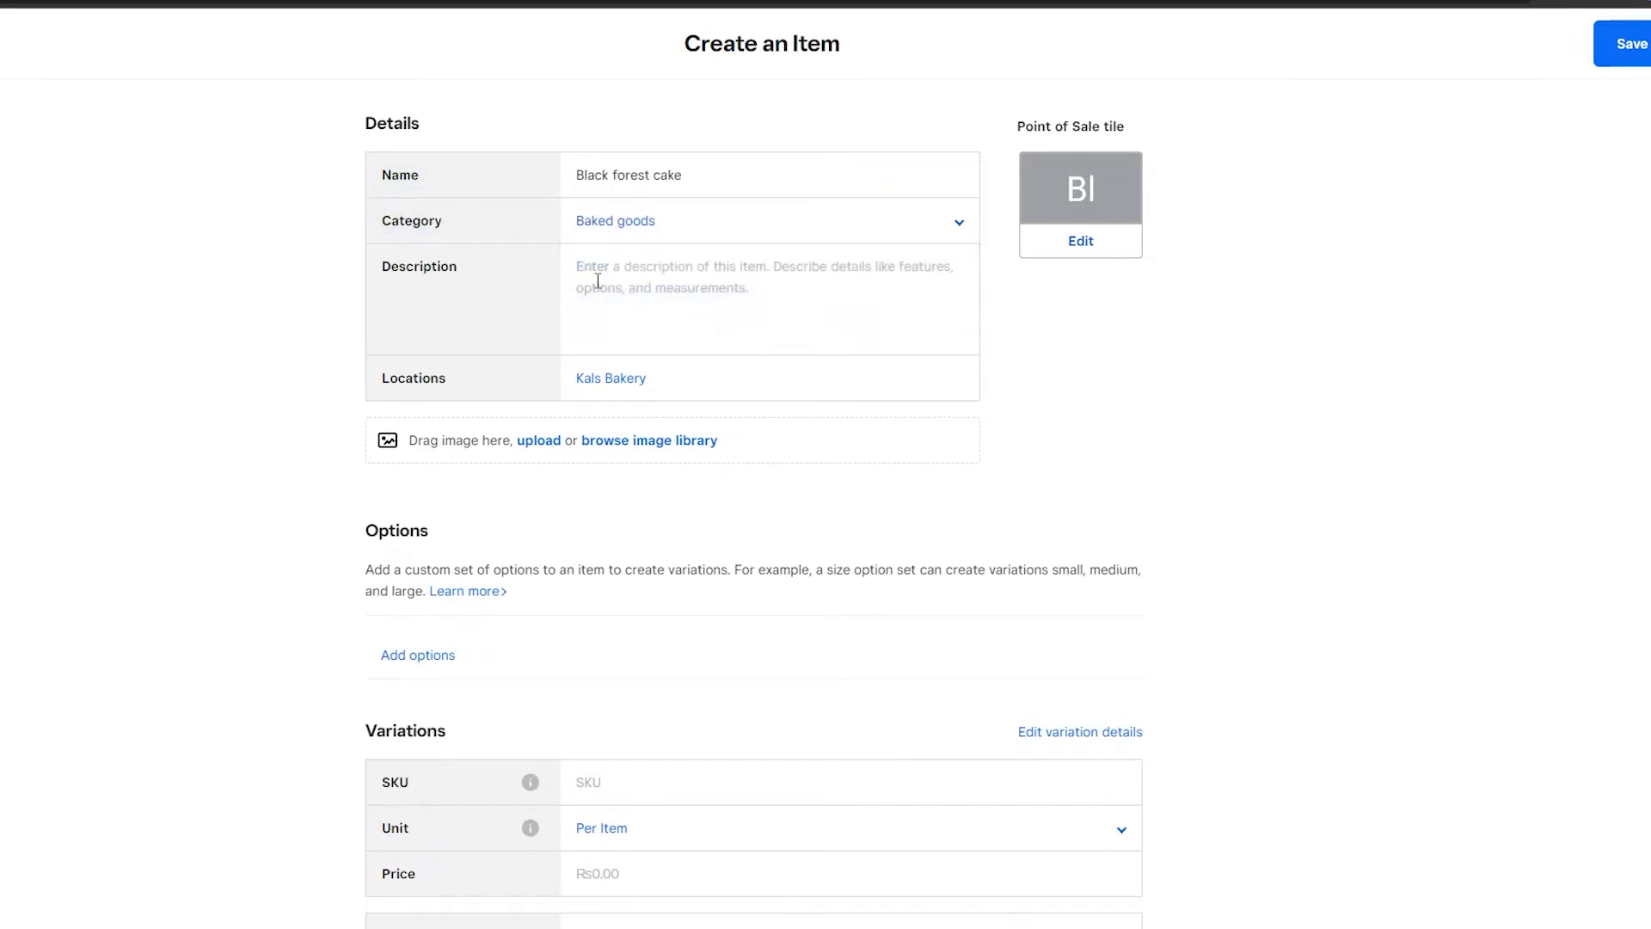
click(602, 225)
click(634, 312)
Paste the Black Forest gateau text into the cake's Description, dismissing the spelling suggestions.
click(637, 273)
text(Black Forest gâteau or Black Forest cake is a chocolate sponge cake with a rich cherry filling based on the German dessert Schwarzwälder Kirschtorte, literally "Black Forest Cherry-torte". Typically, Black Forest gateau consists of several layers of chocolate sponge cake sandwiched with whipped cream and cherries.)
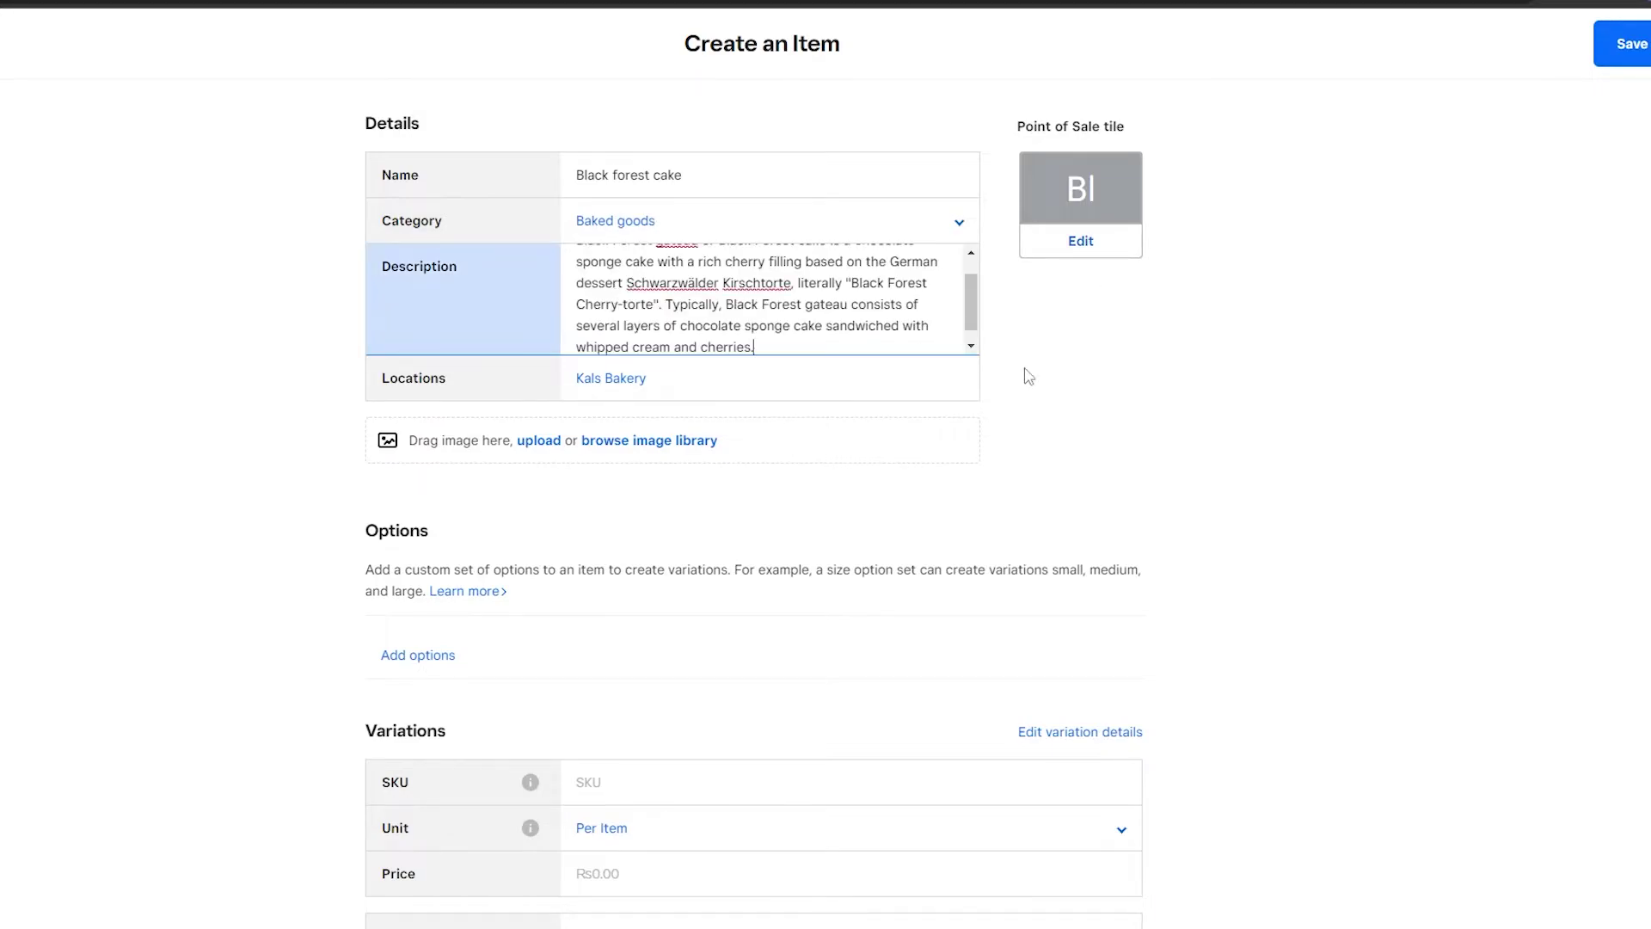
scroll(757, 292, up, 3)
right_click(645, 310)
key(Escape)
scroll(682, 300, down, 3)
scroll(693, 379, down, 1)
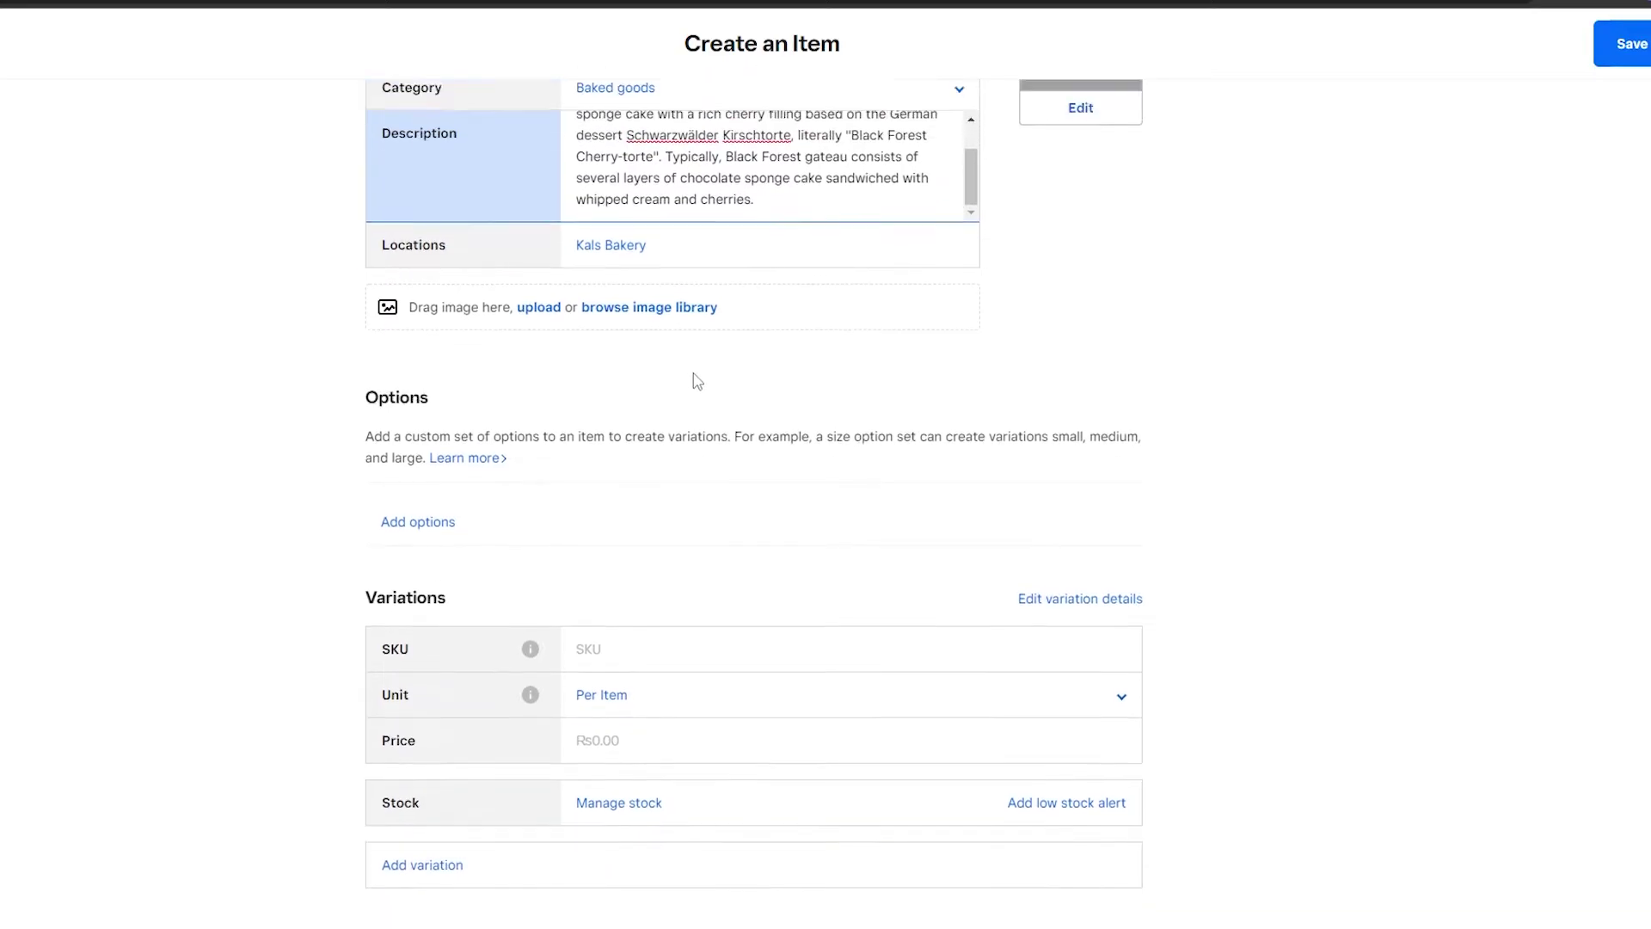
scroll(648, 384, up, 2)
scroll(735, 401, down, 1)
scroll(508, 259, down, 1)
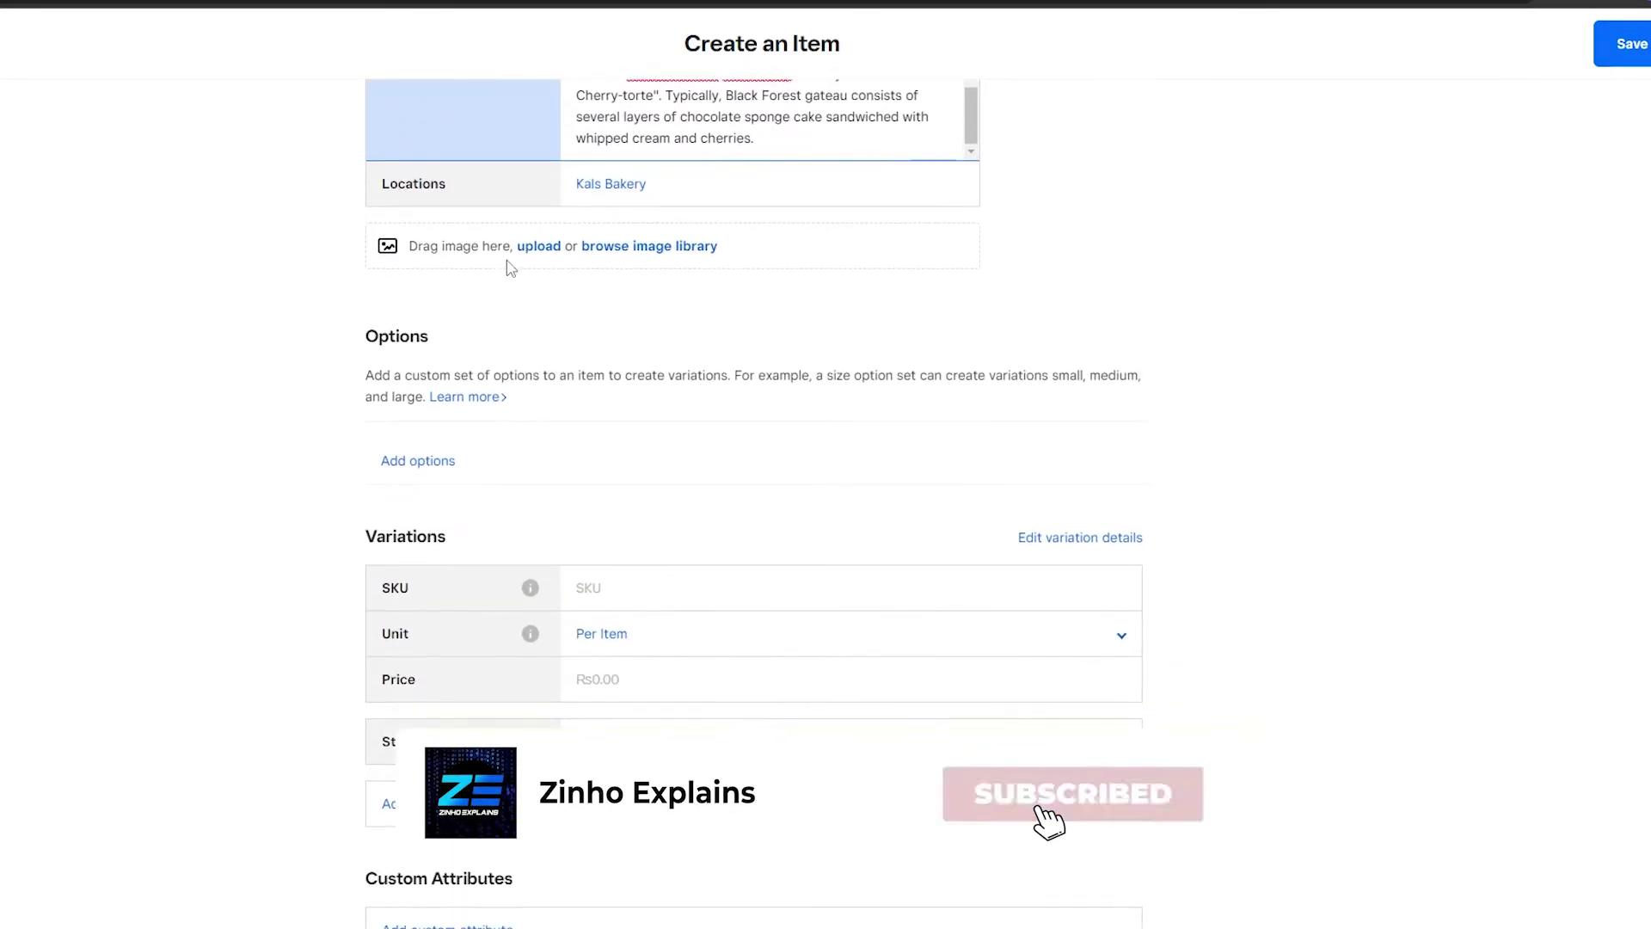
scroll(618, 449, up, 2)
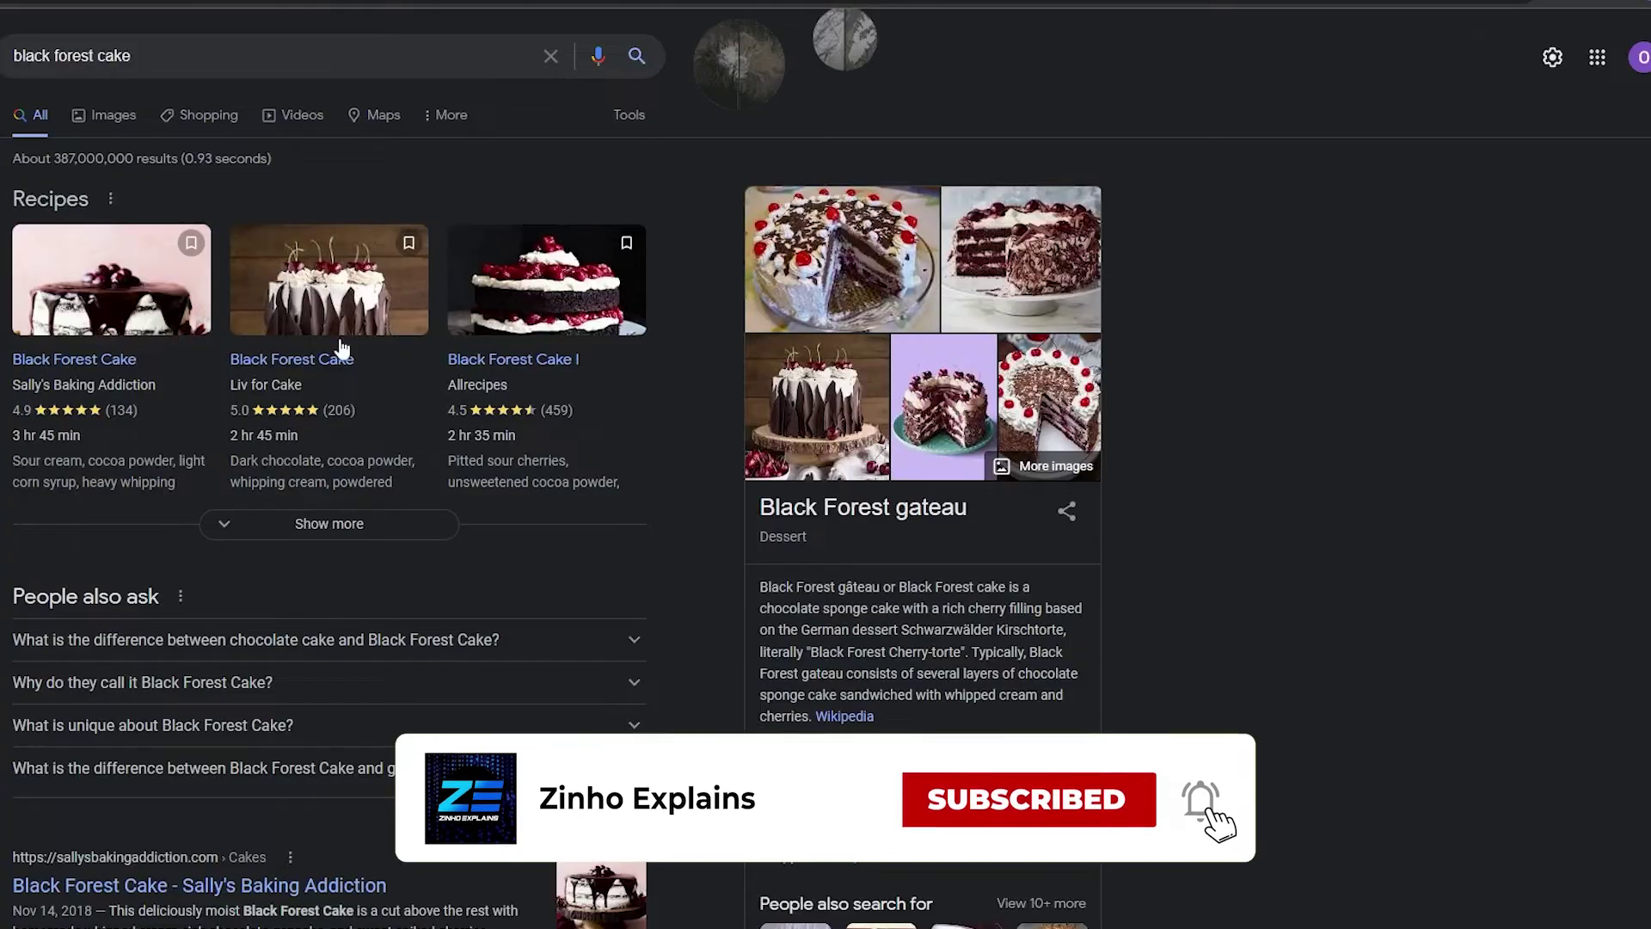
Open the Black Forest Cake I recipe result from the Google search.
click(528, 256)
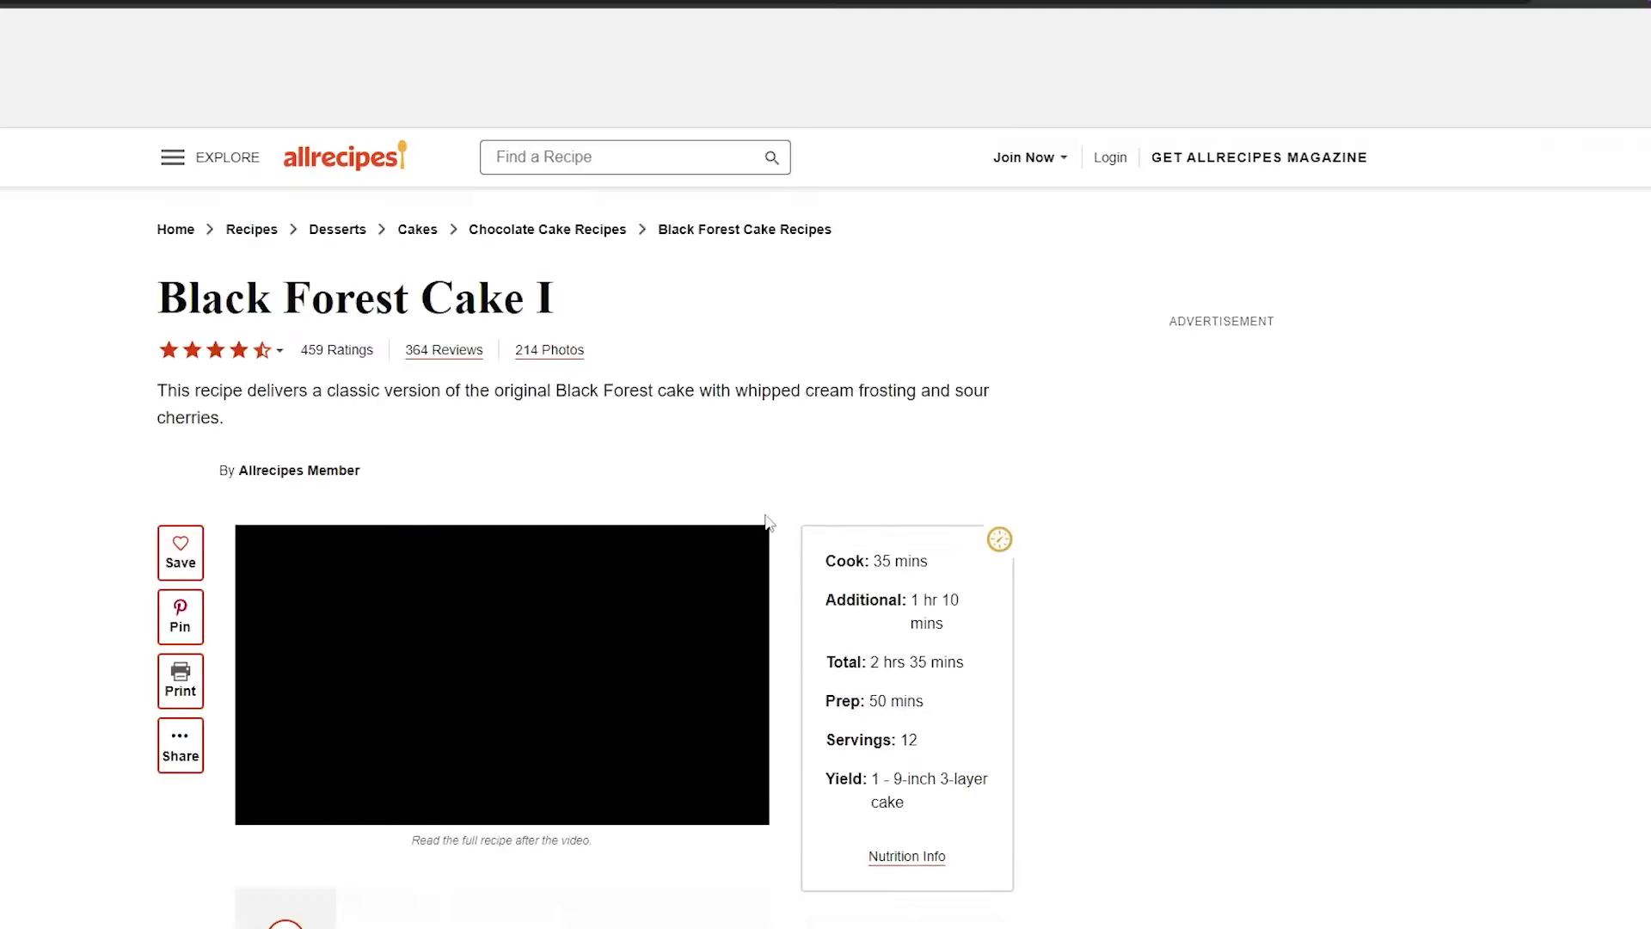
scroll(734, 502, down, 3)
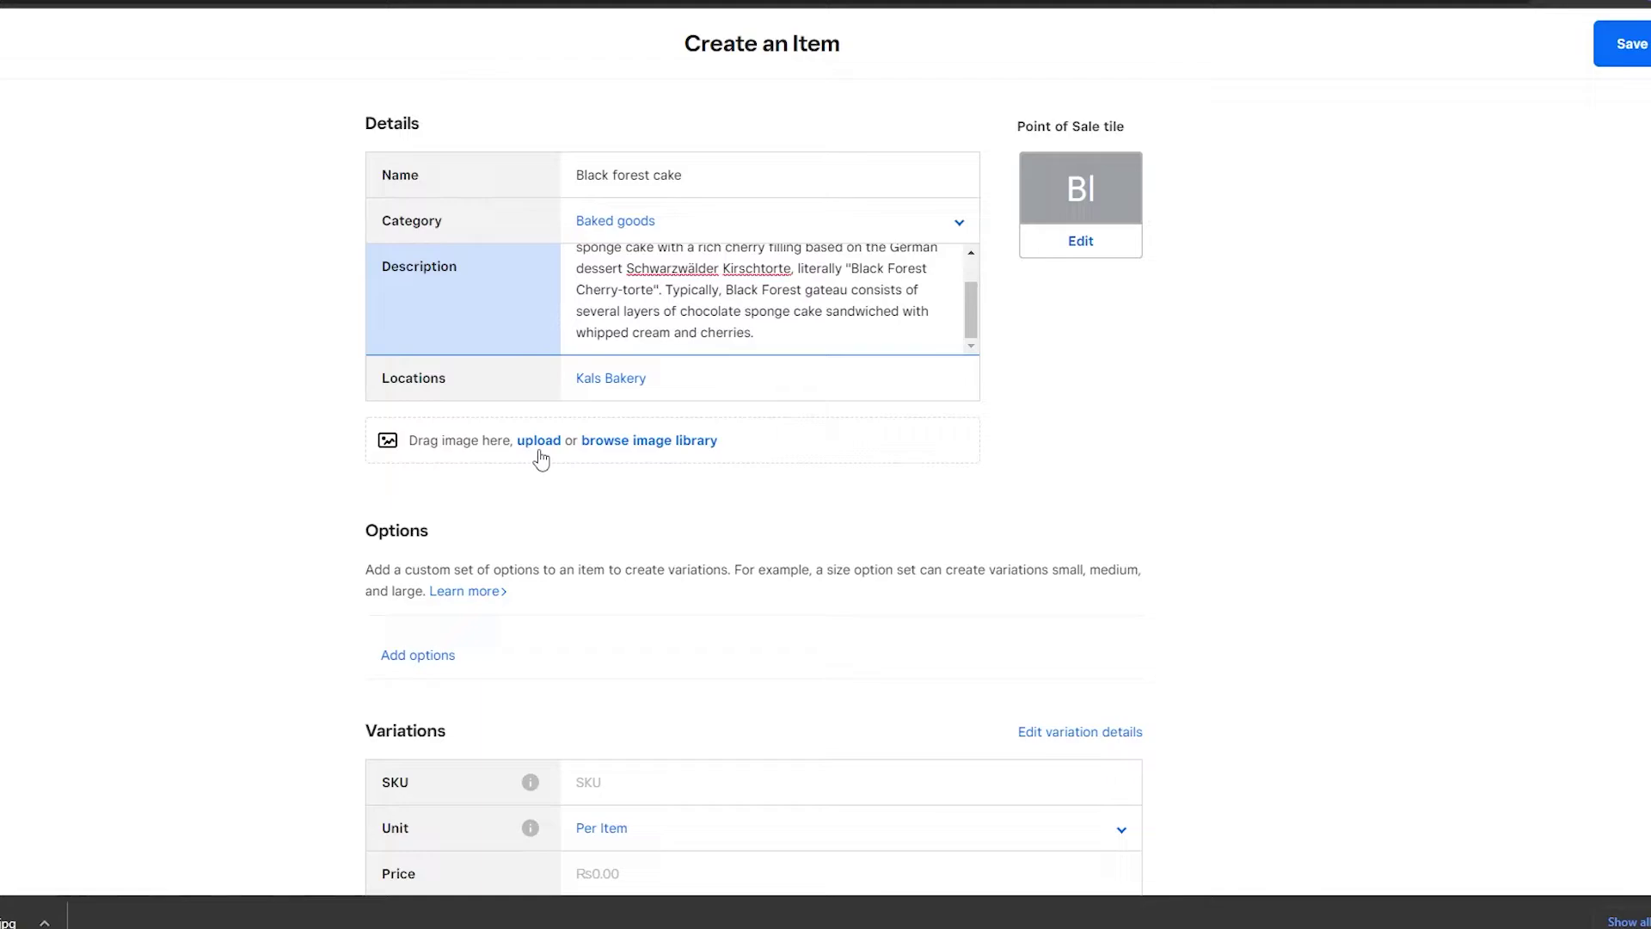
Upload the saved Black Forest cake JPEG as the item's image.
click(539, 440)
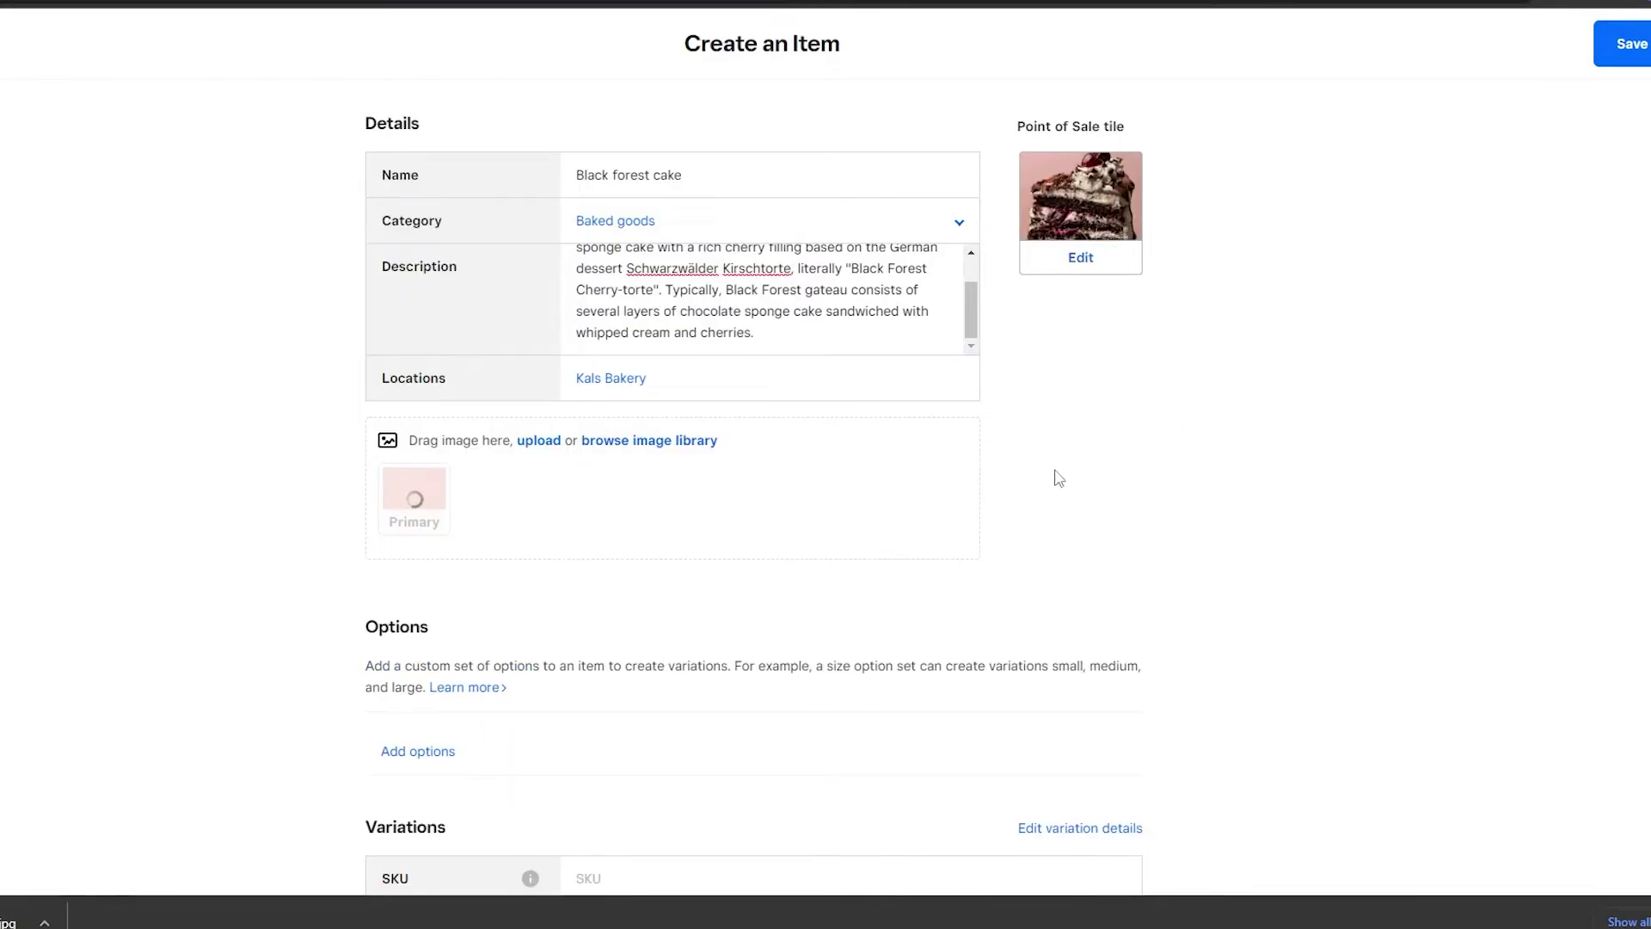
scroll(1008, 566, down, 2)
scroll(487, 534, down, 2)
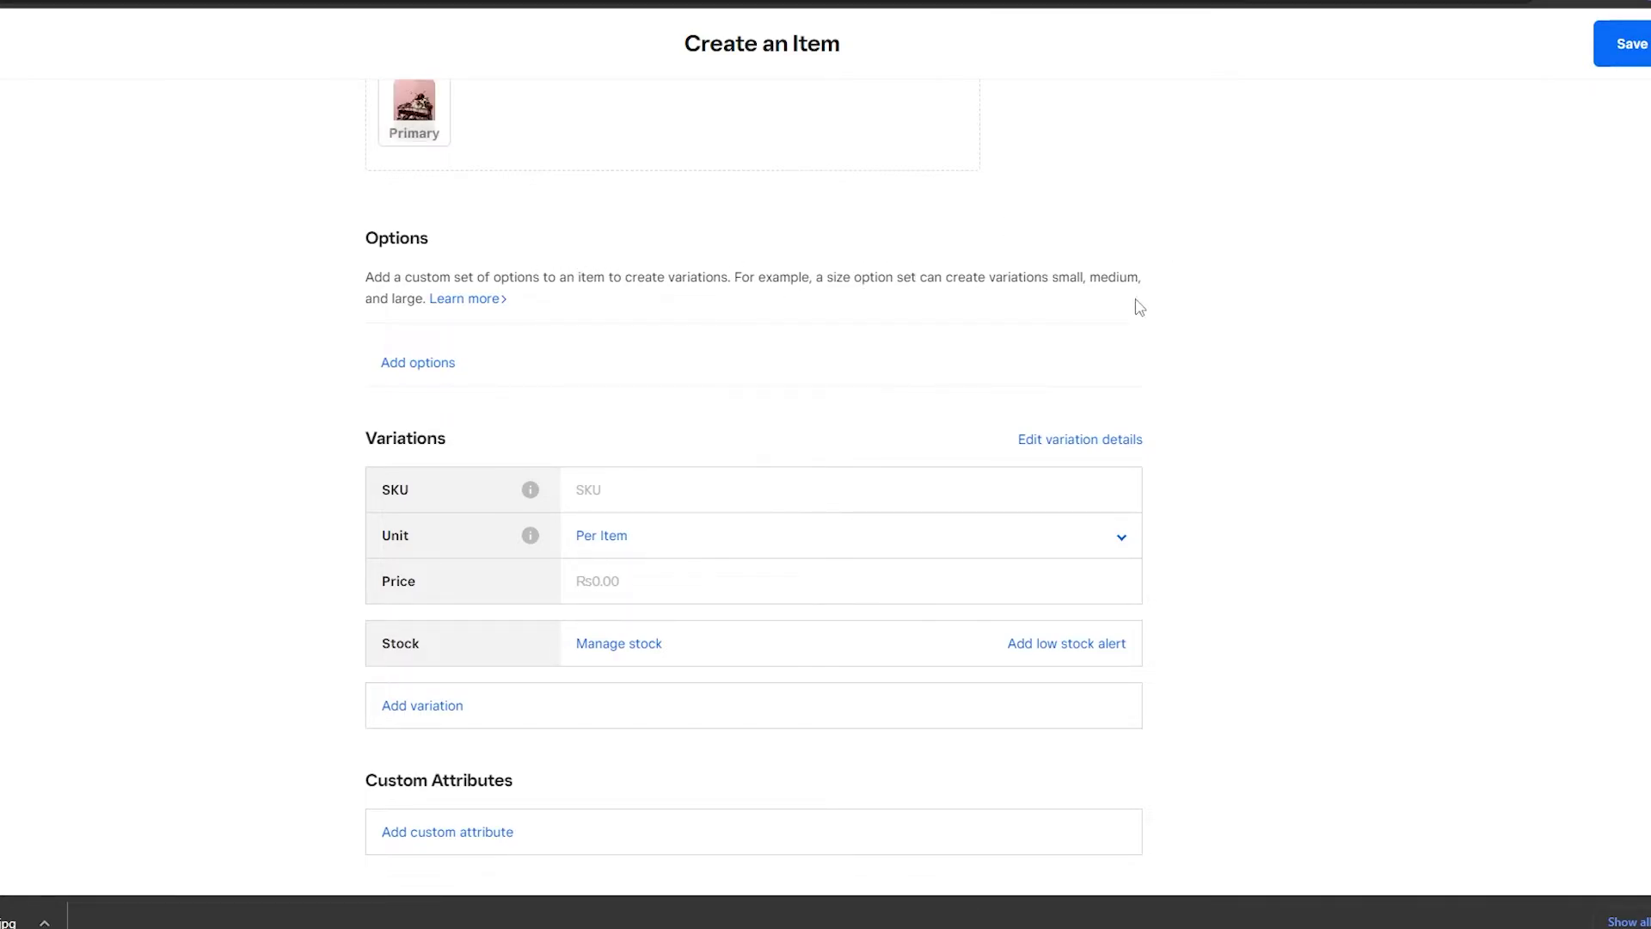
Open the Add options form and close it without adding an option set.
click(433, 368)
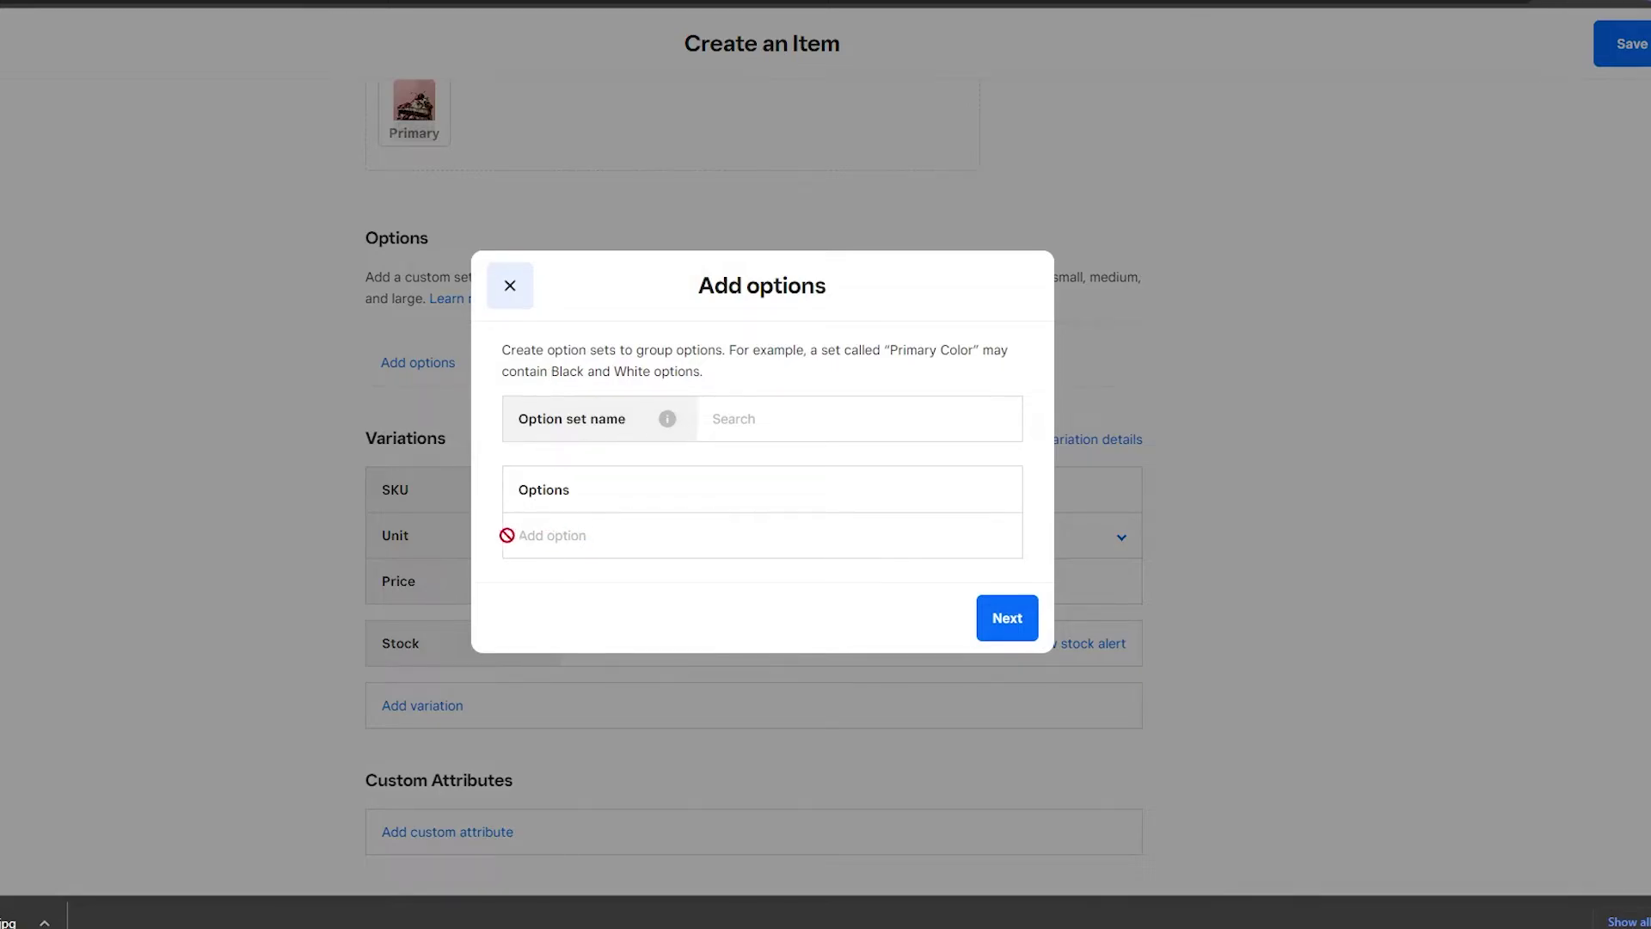
click(510, 285)
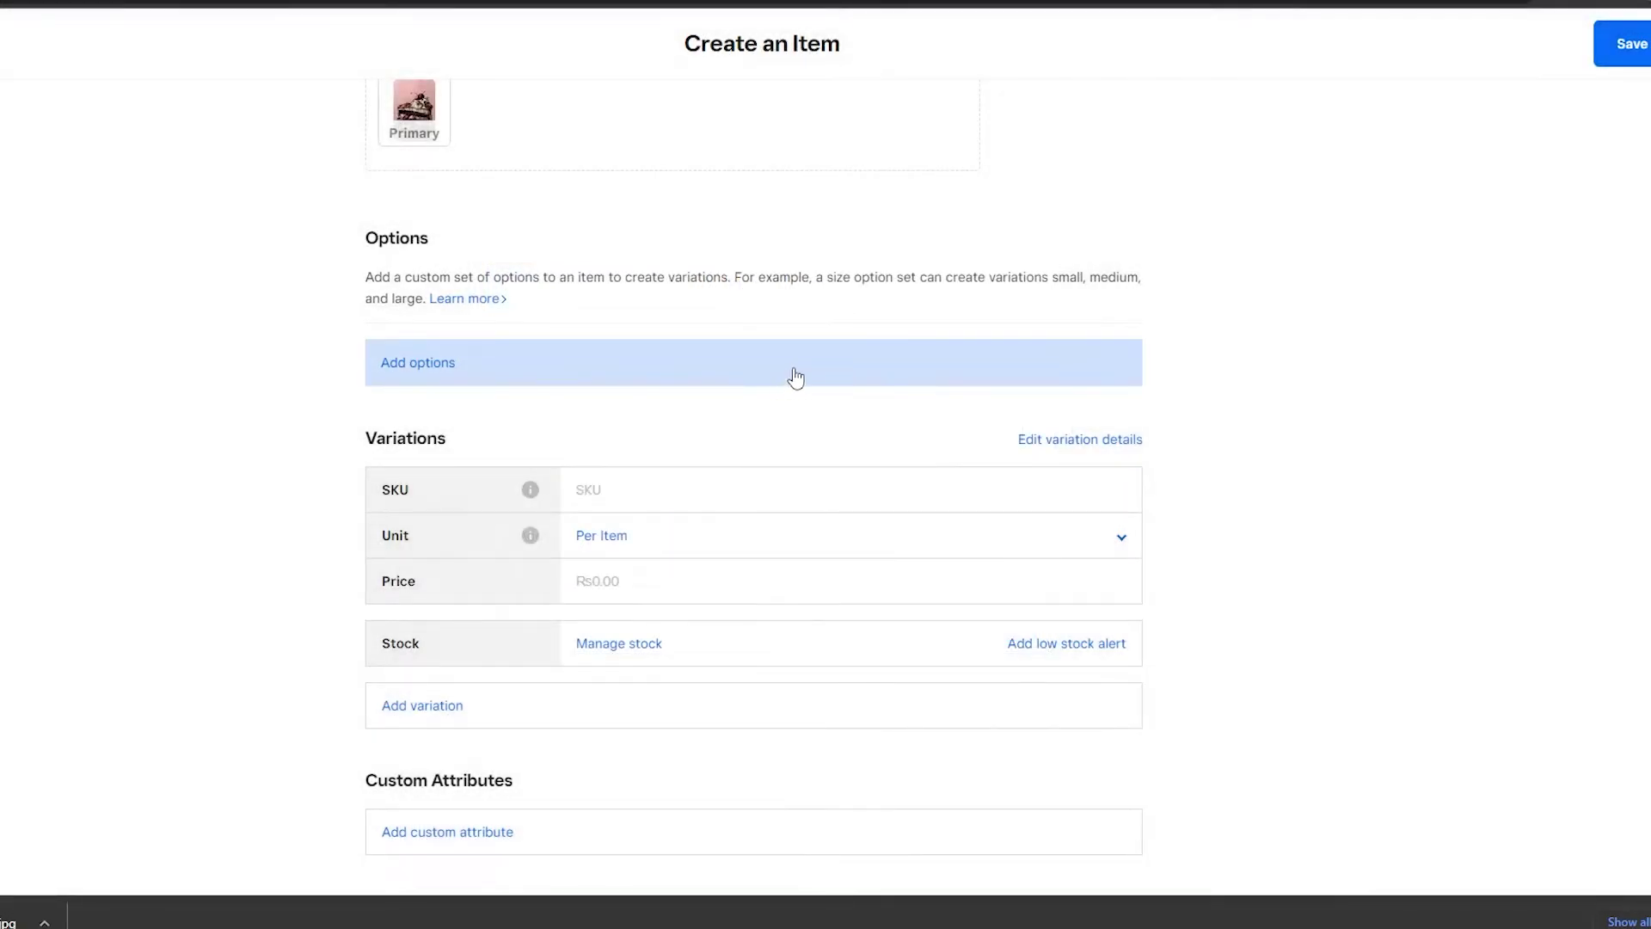
scroll(793, 372, down, 1)
scroll(1150, 391, down, 1)
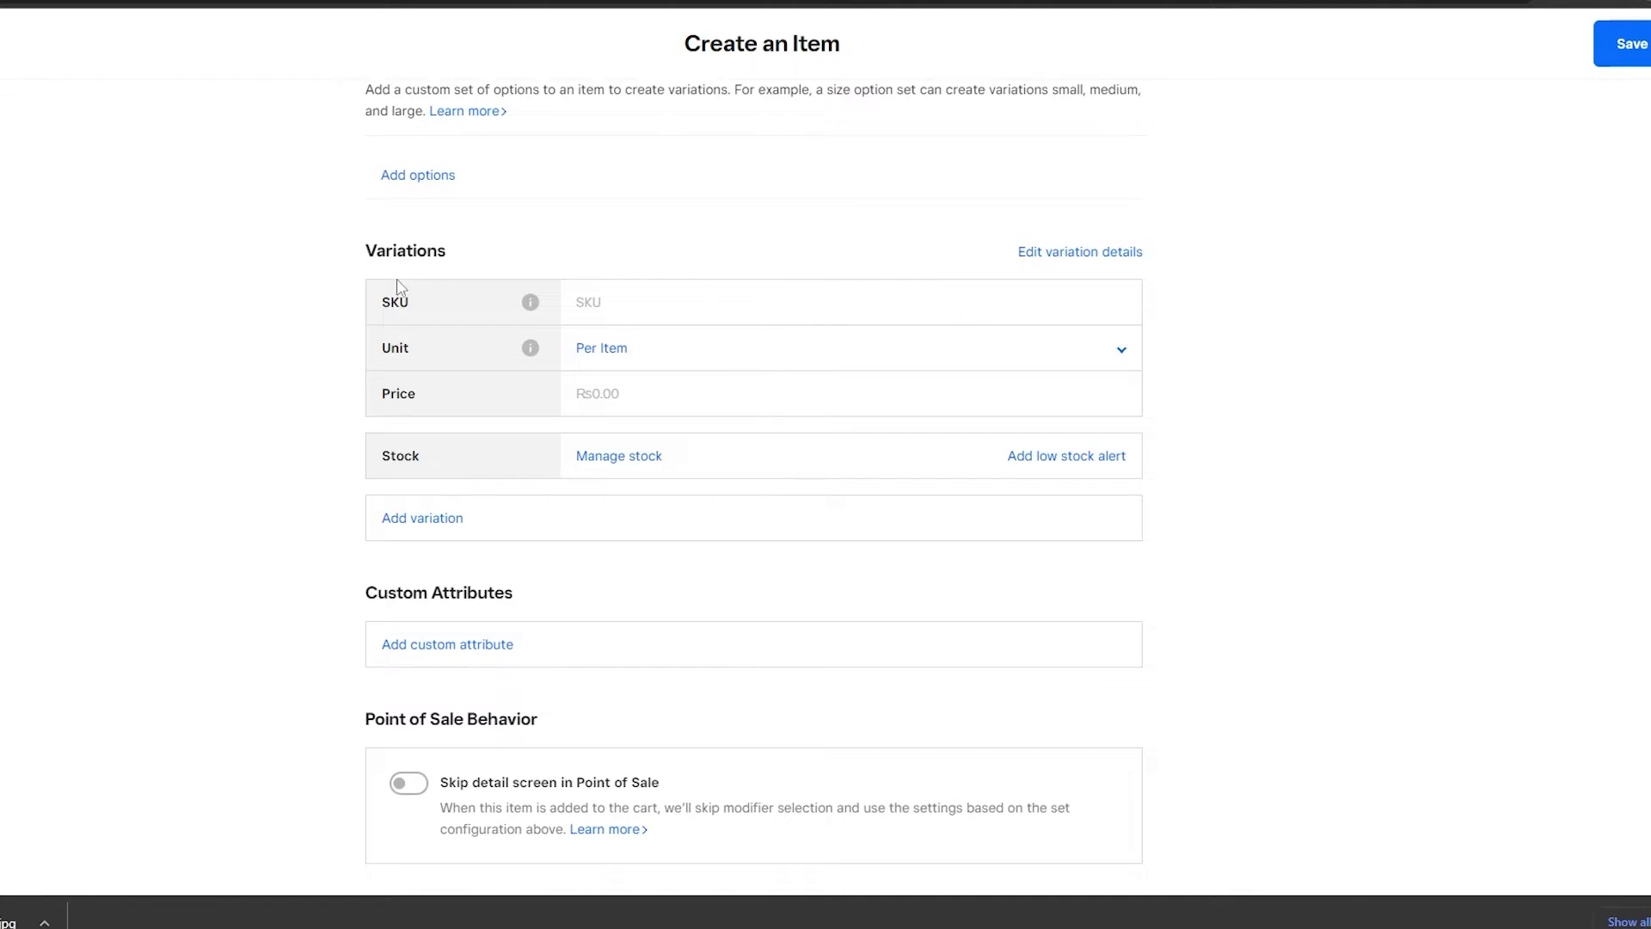
Give the variation SKU 321564, unit Per Item, and price Rs20.00.
click(391, 307)
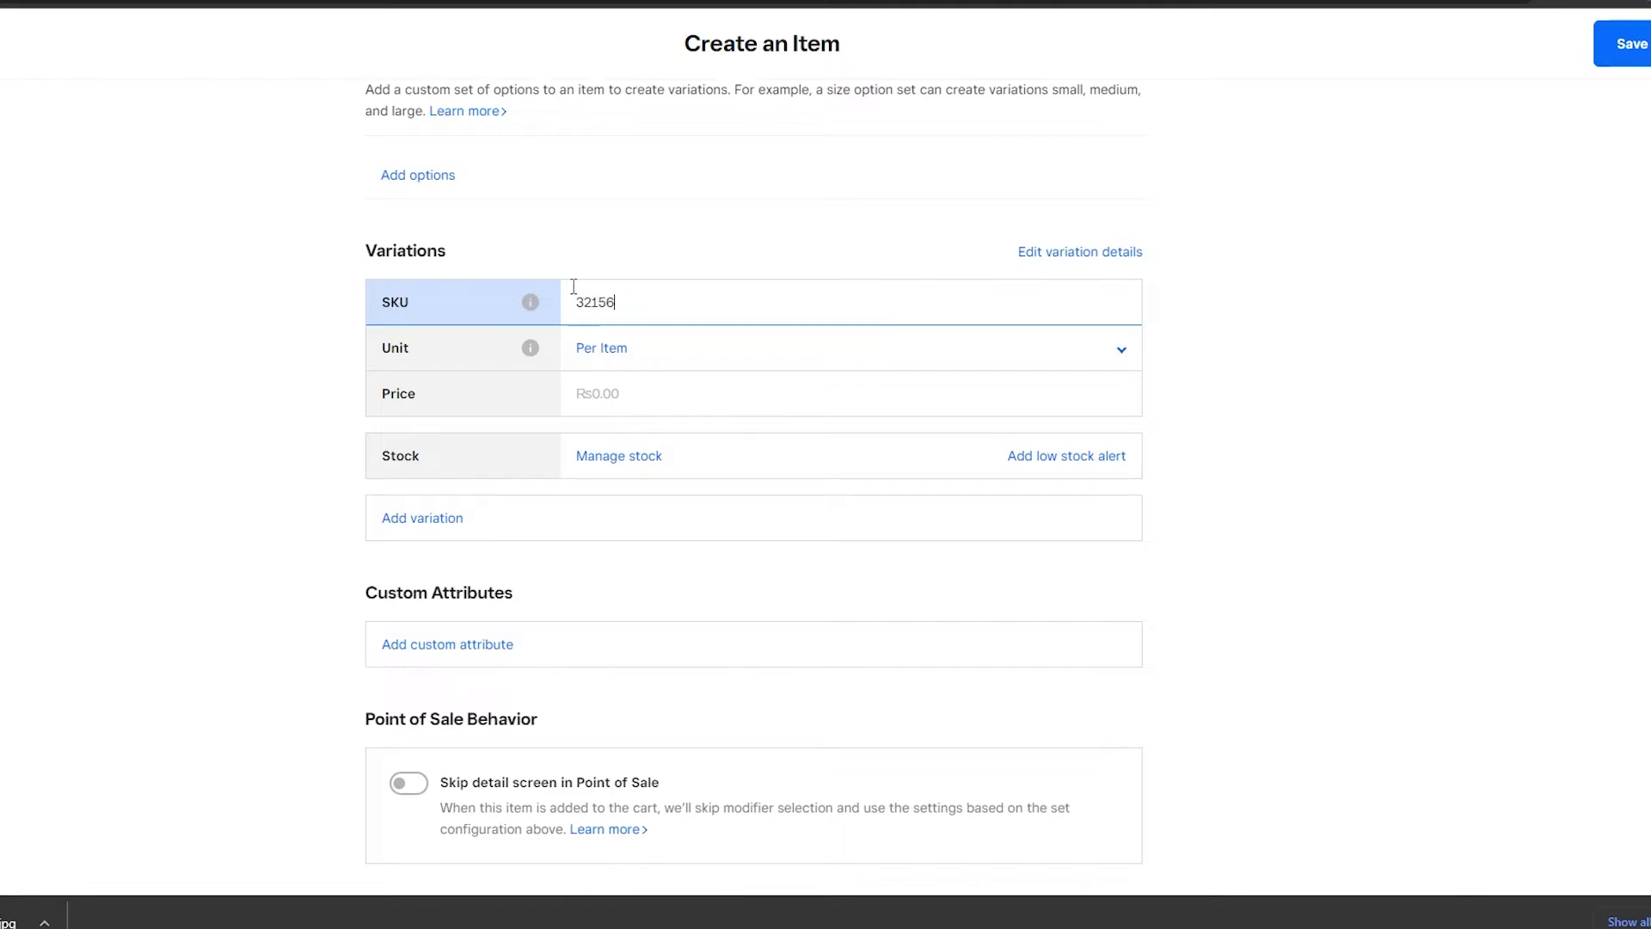
click(608, 359)
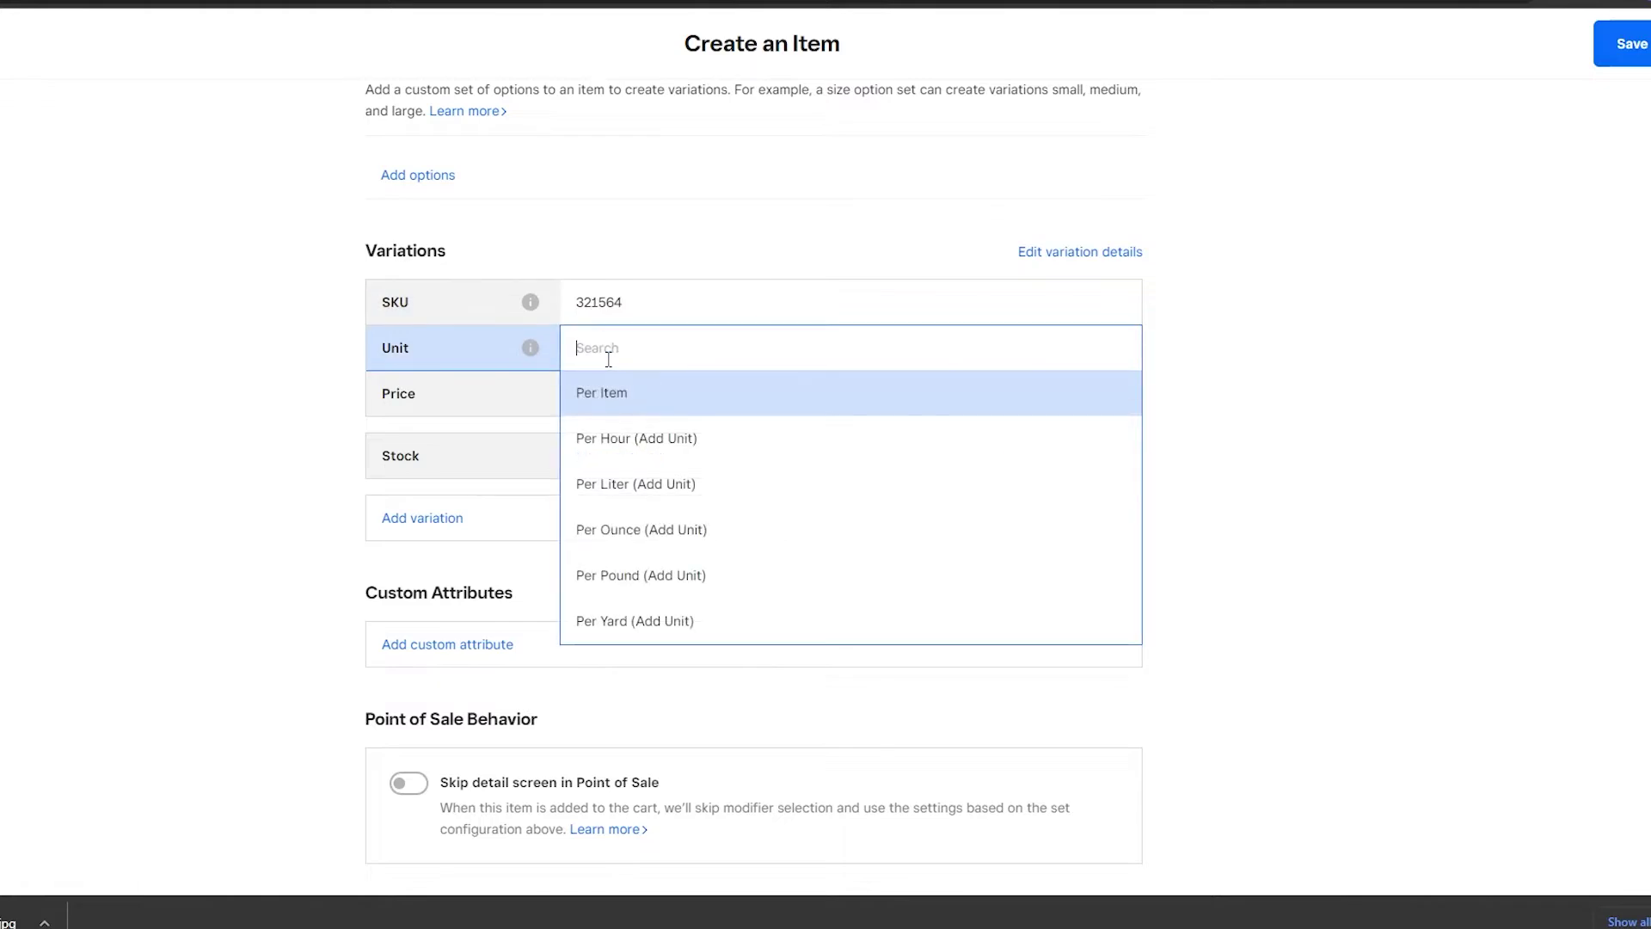
click(646, 415)
click(677, 398)
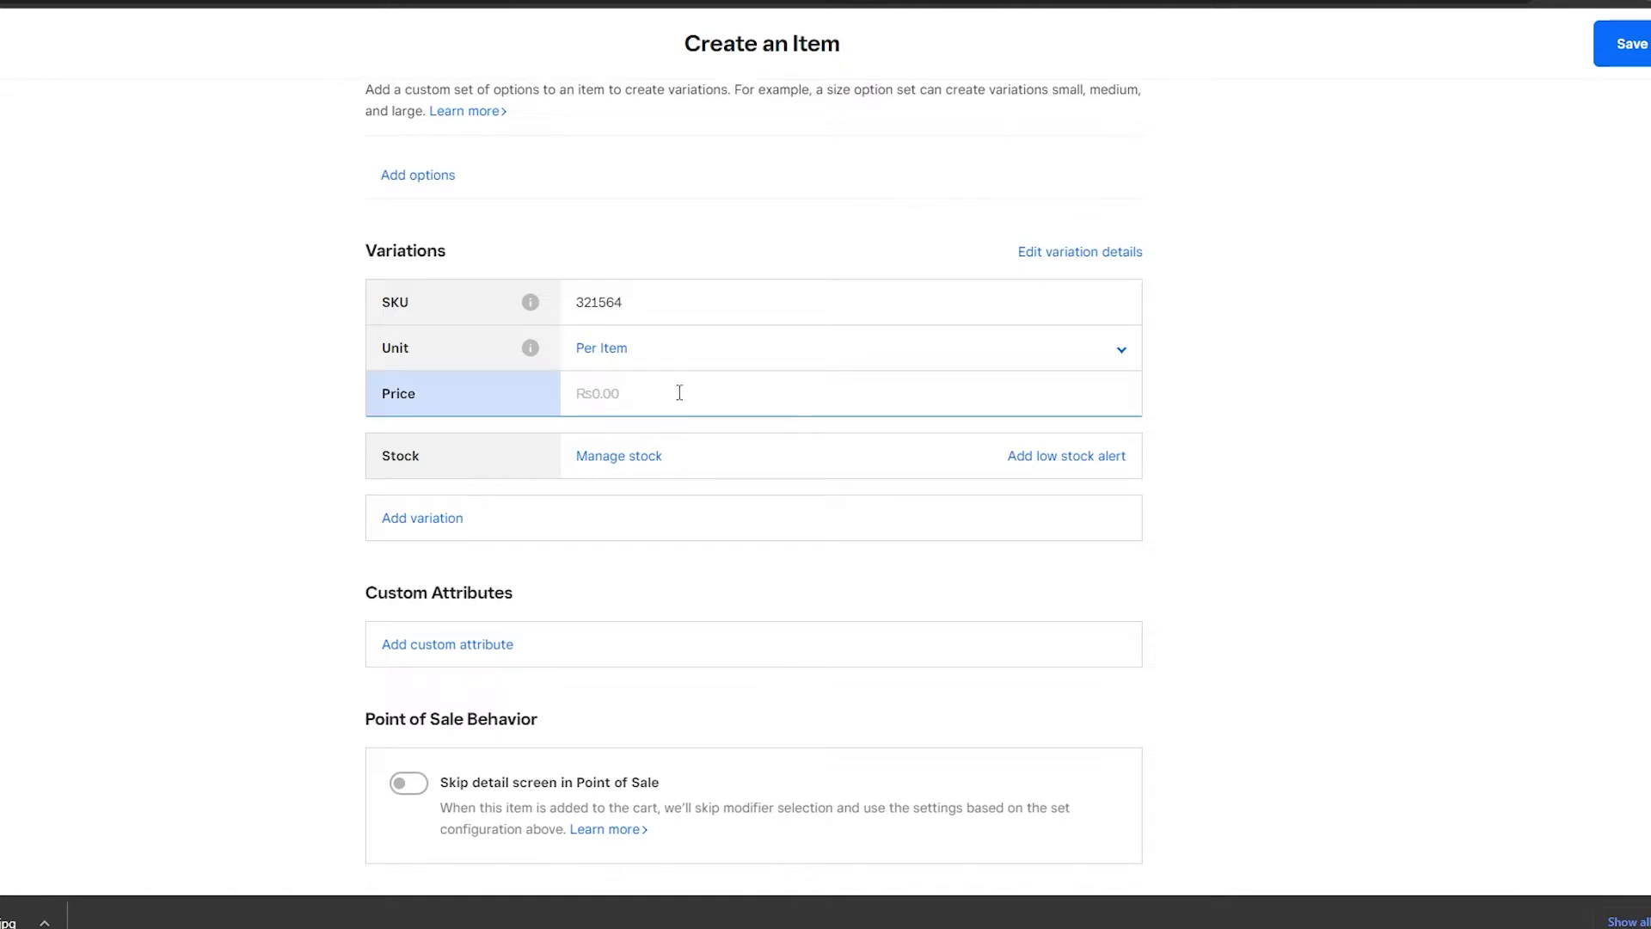
text(20)
key(Tab)
click(591, 393)
Review the variation's stock and custom attribute tabs, finish editing, and cancel the low stock alert.
click(587, 468)
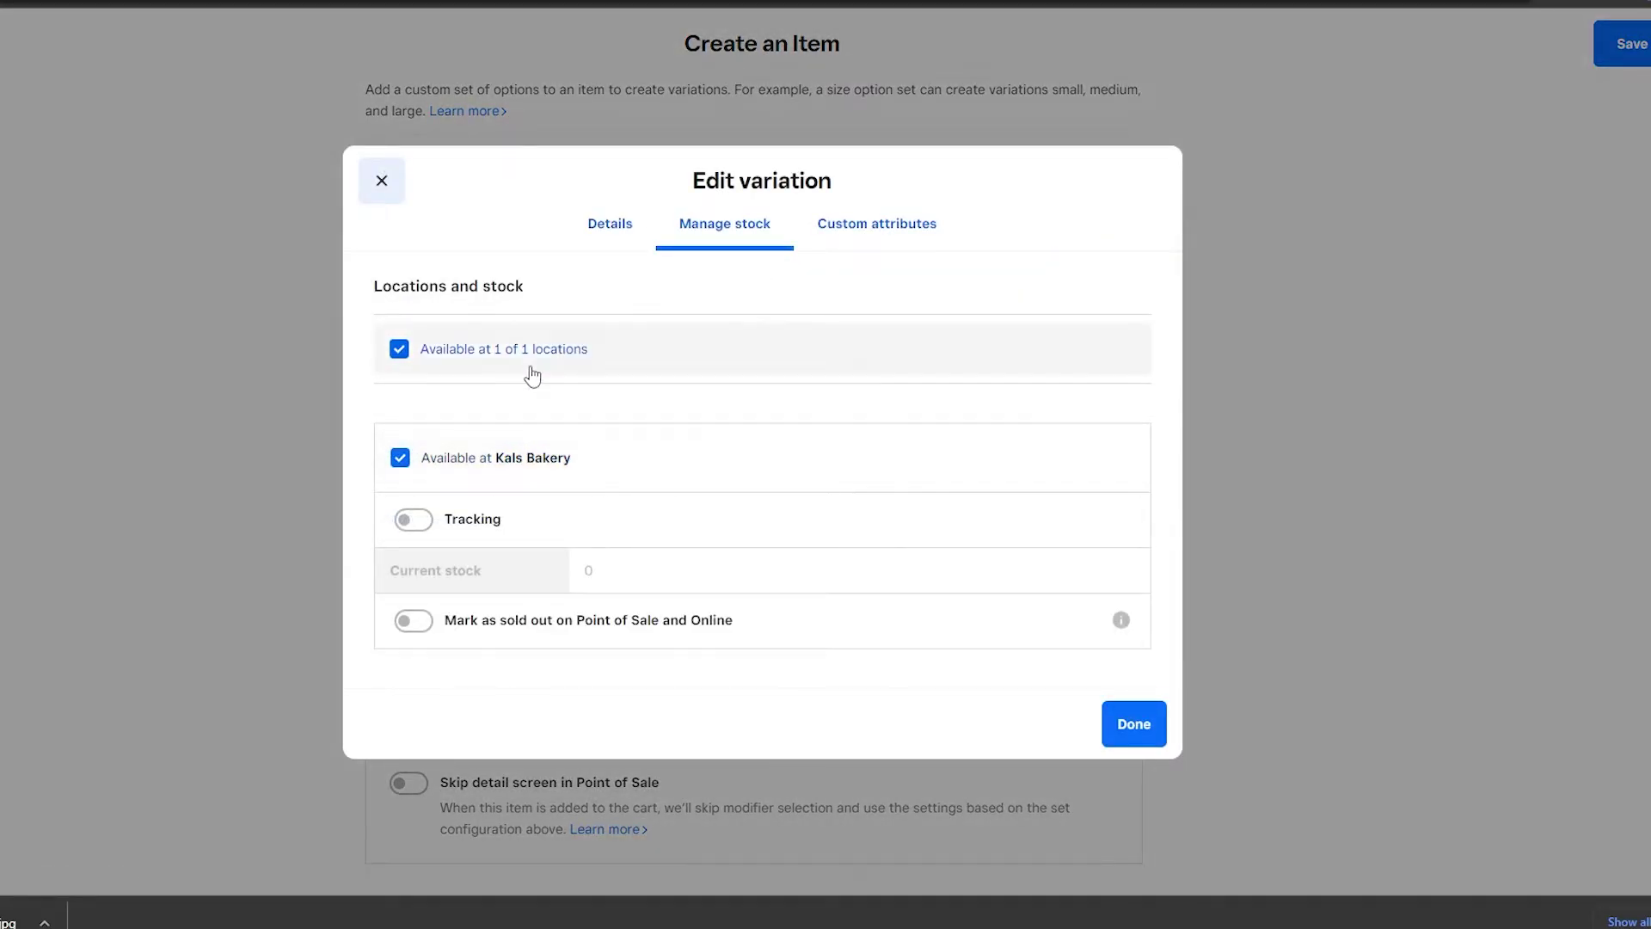
click(854, 228)
click(619, 380)
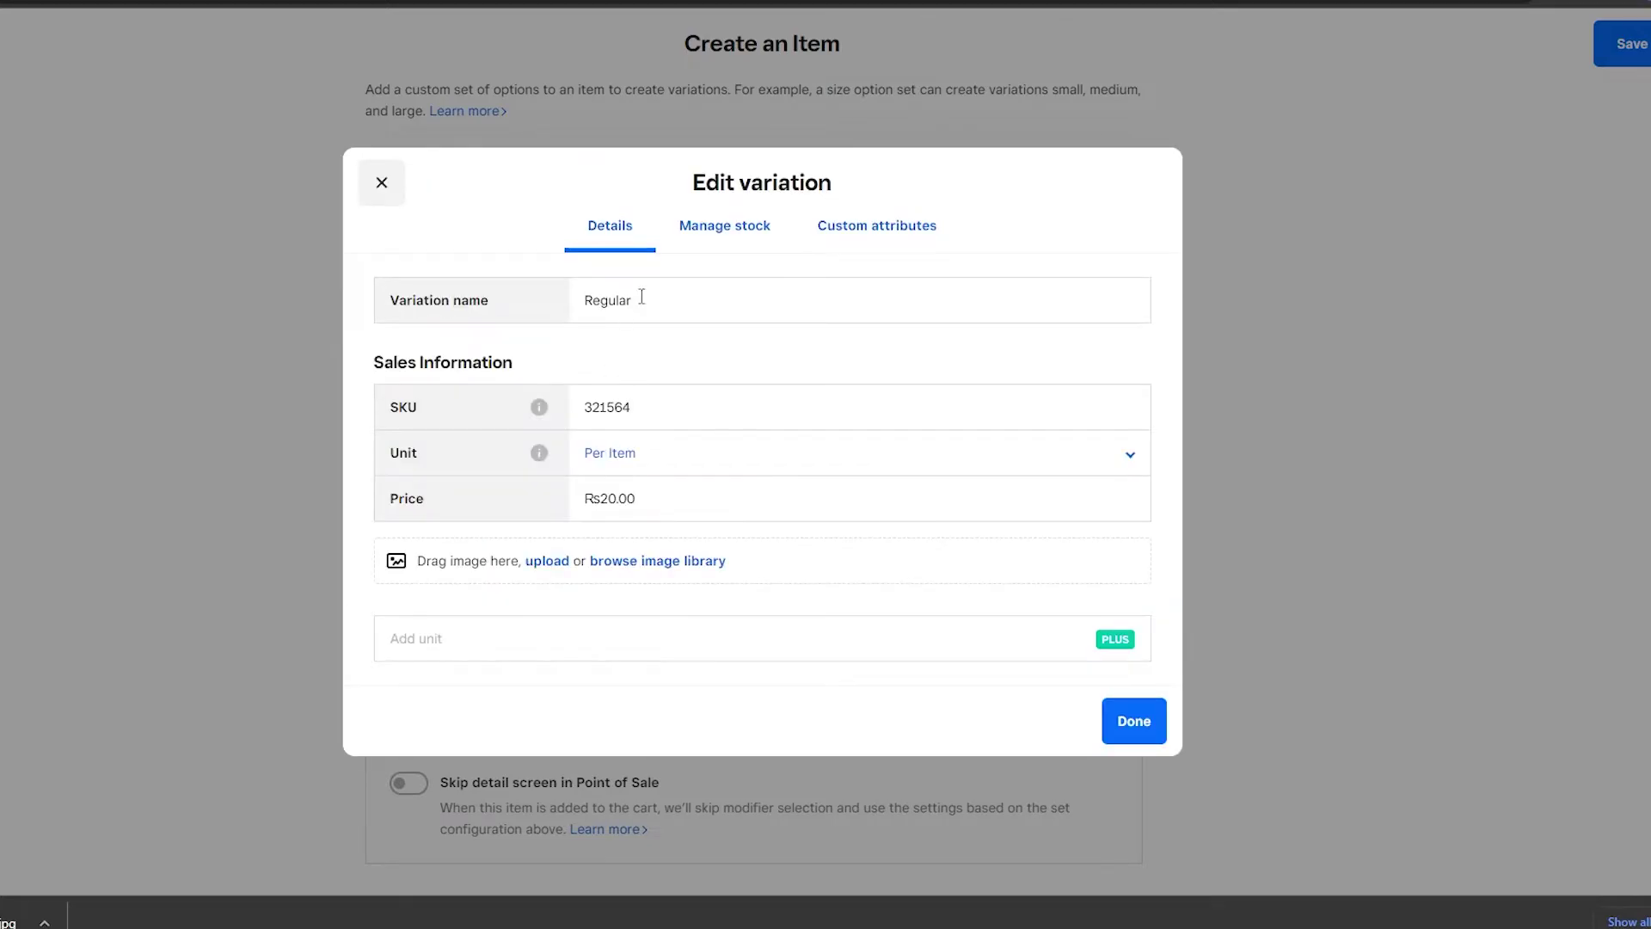
click(1149, 721)
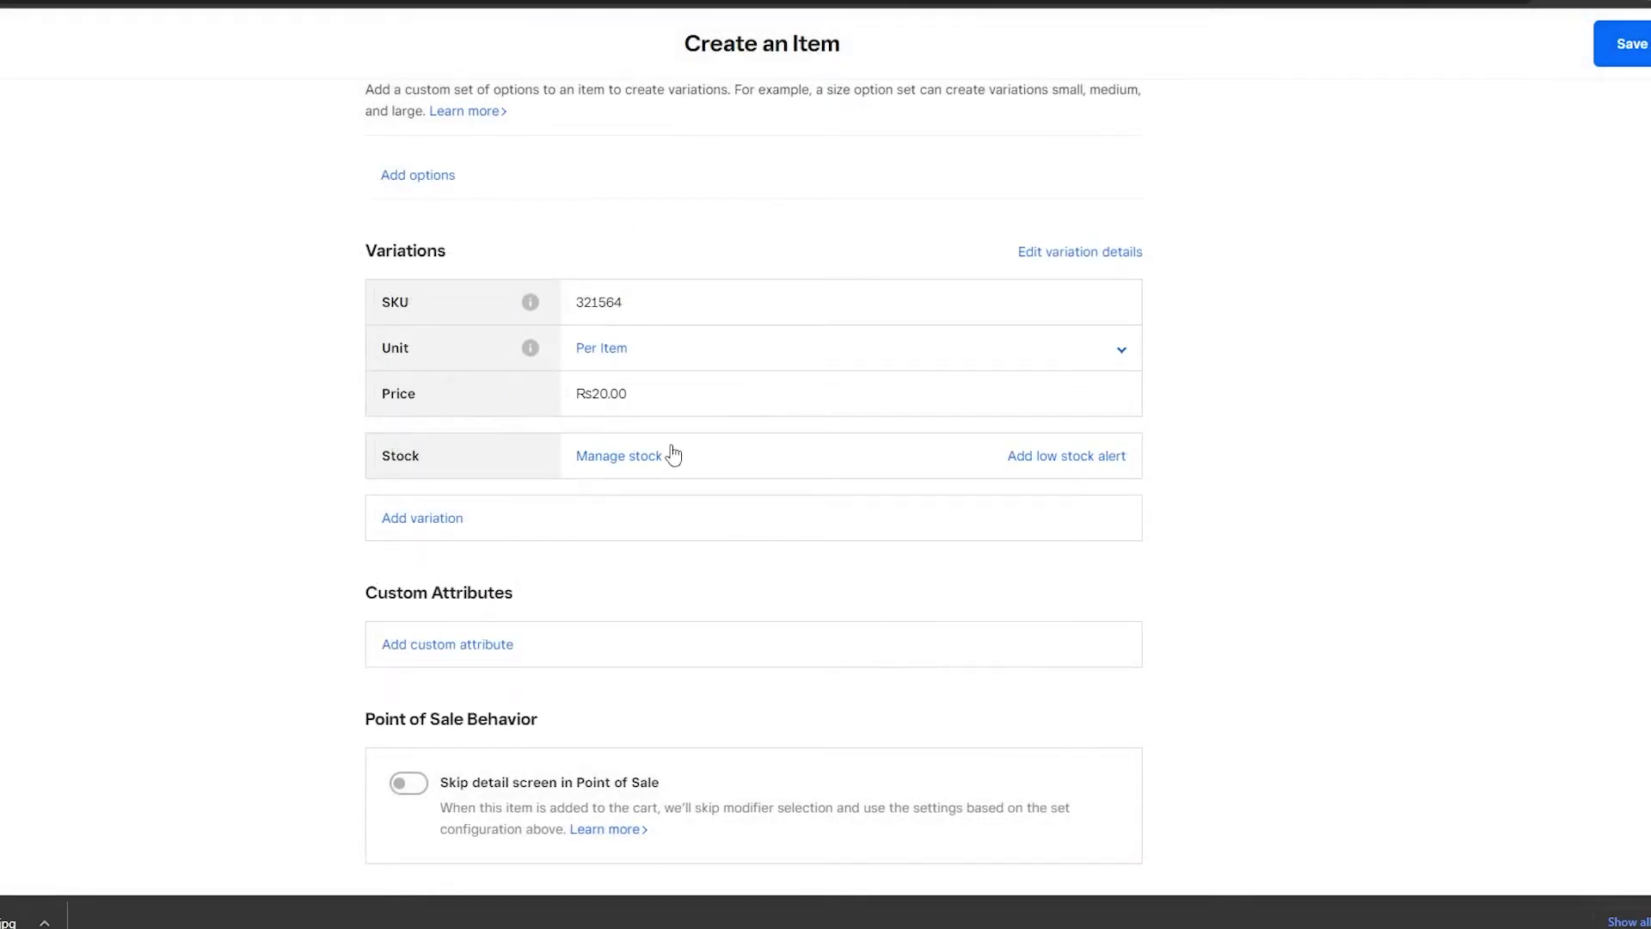
click(1056, 462)
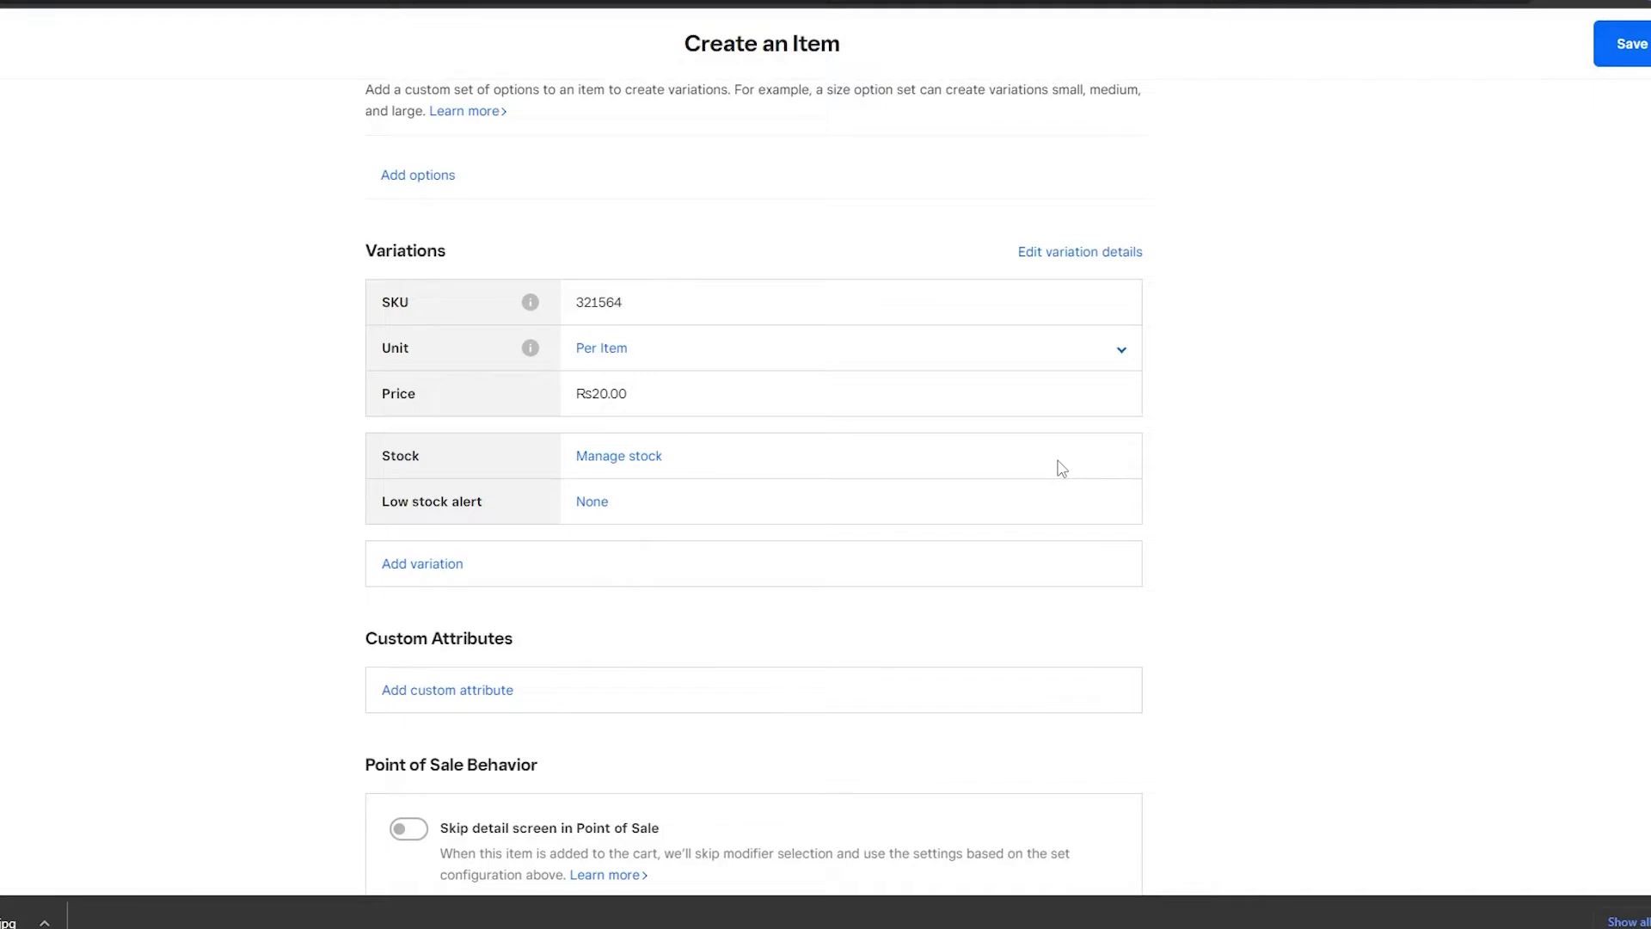
click(581, 509)
key(Escape)
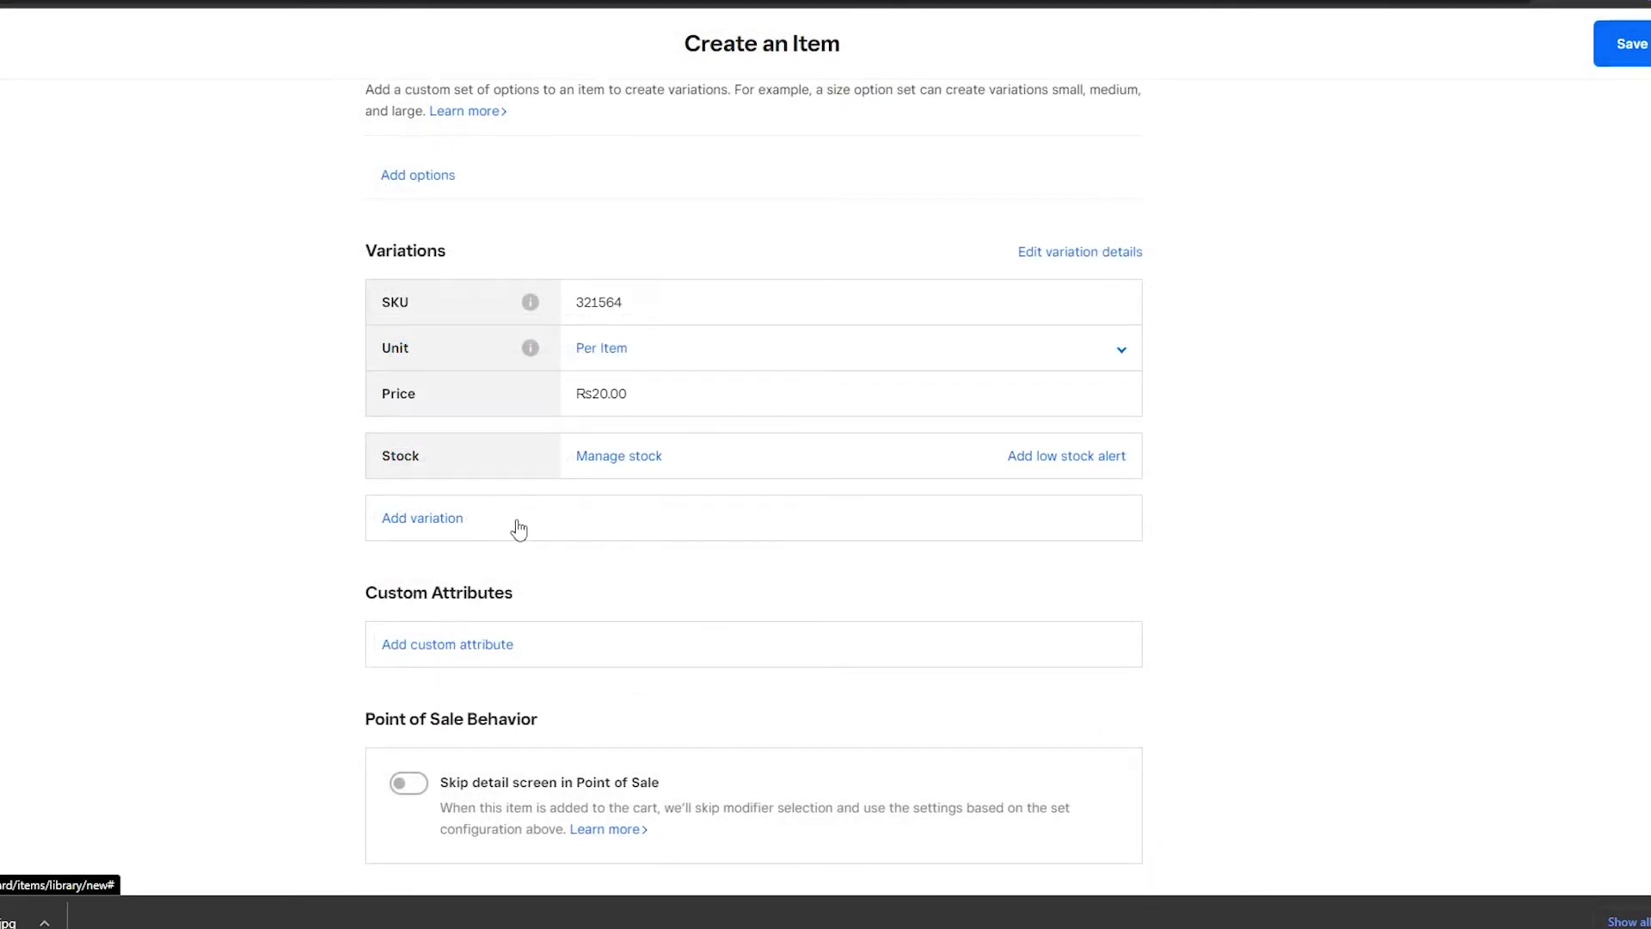
Save the Black forest cake item to the Item Library.
scroll(551, 585, up, 7)
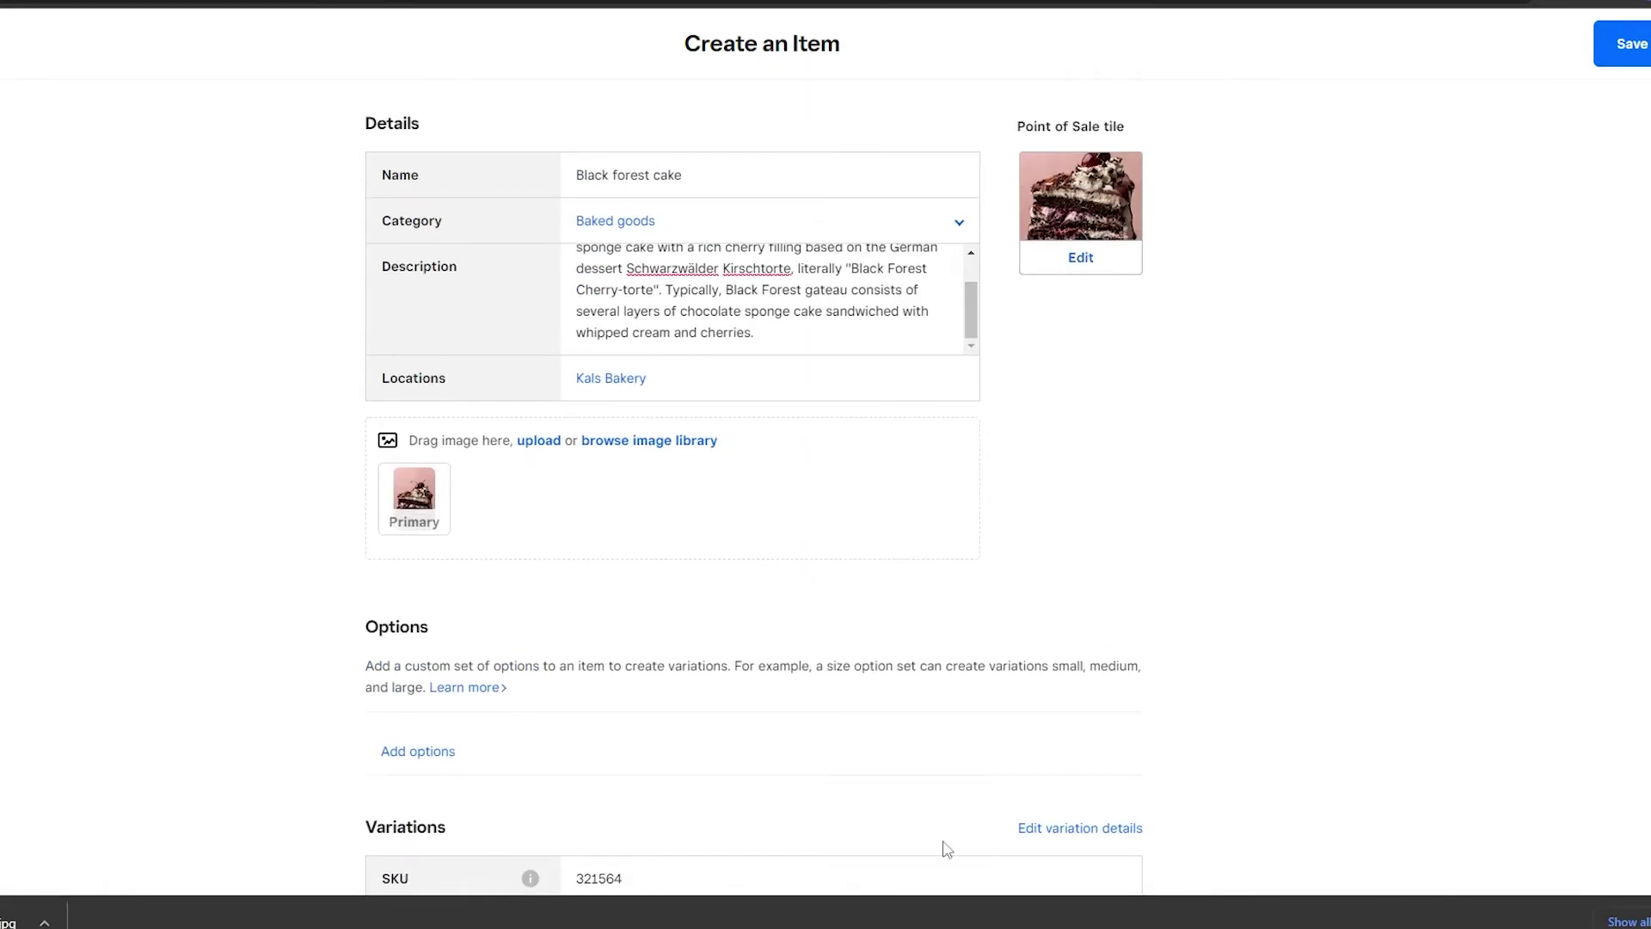
scroll(947, 850, down, 7)
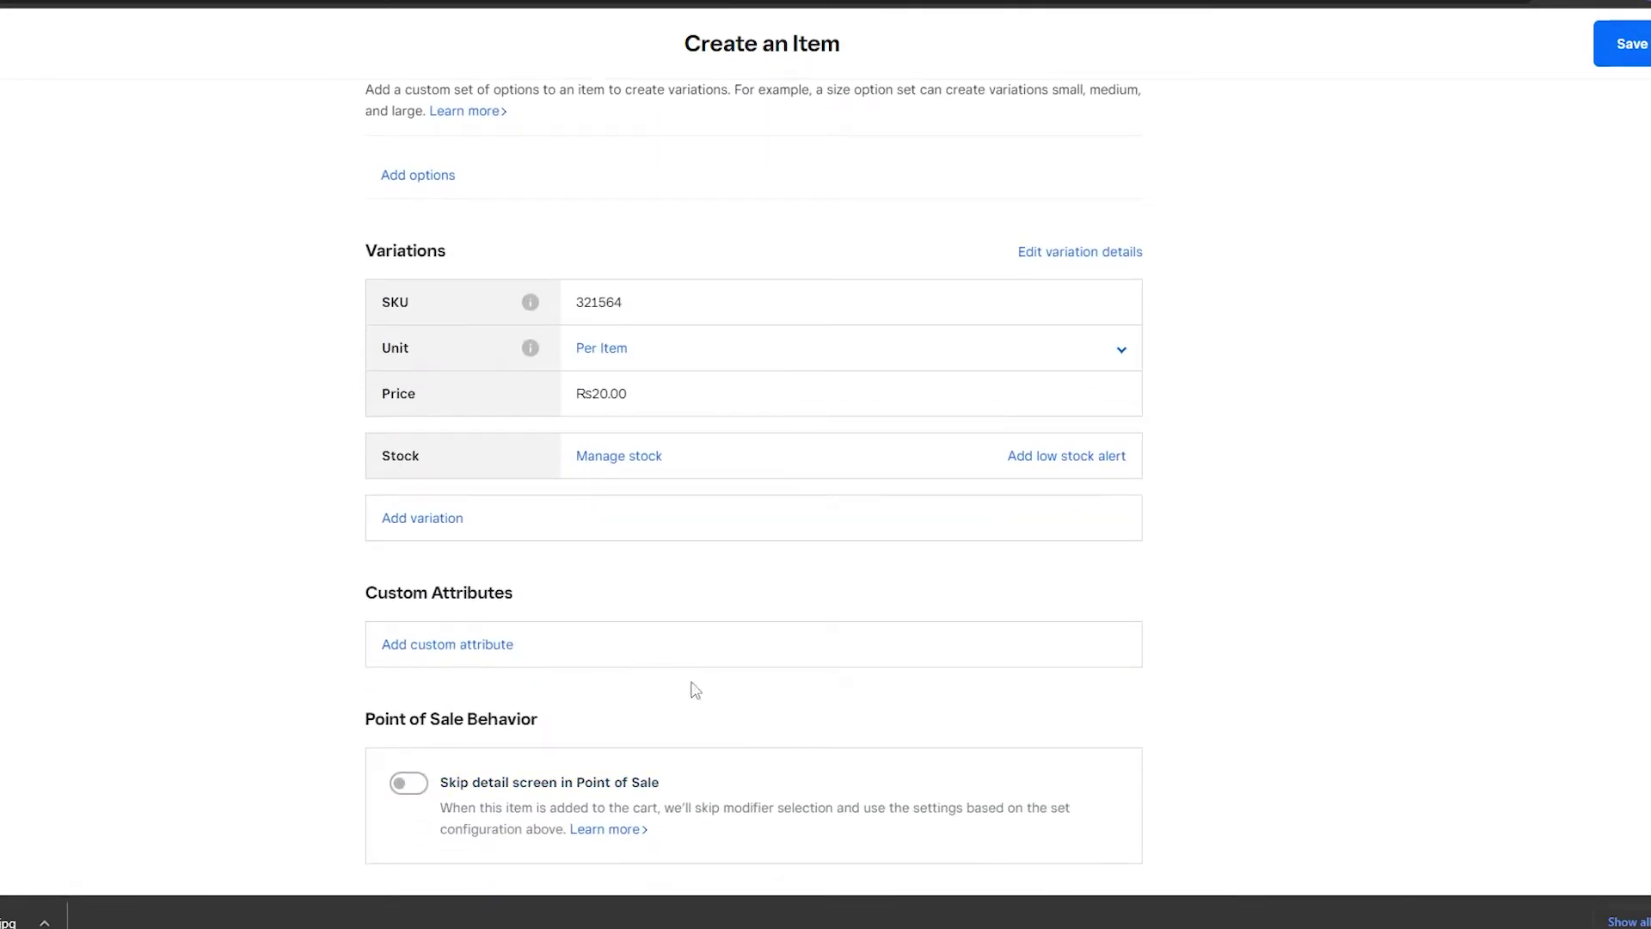
scroll(688, 822, up, 1)
scroll(513, 764, up, 6)
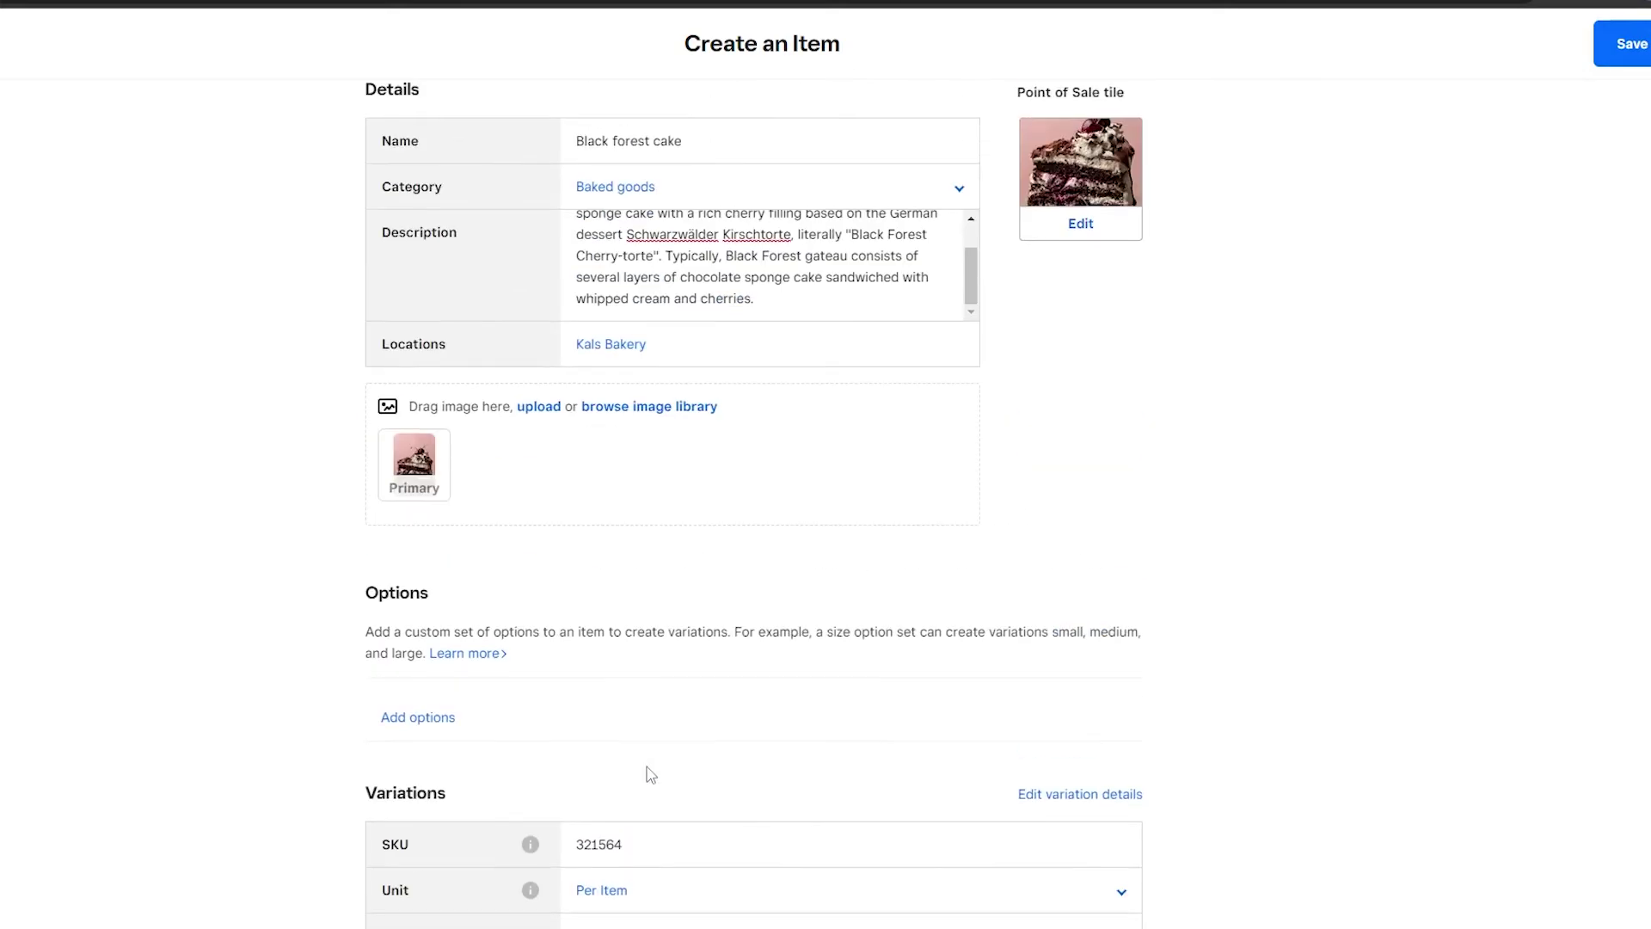
click(1621, 44)
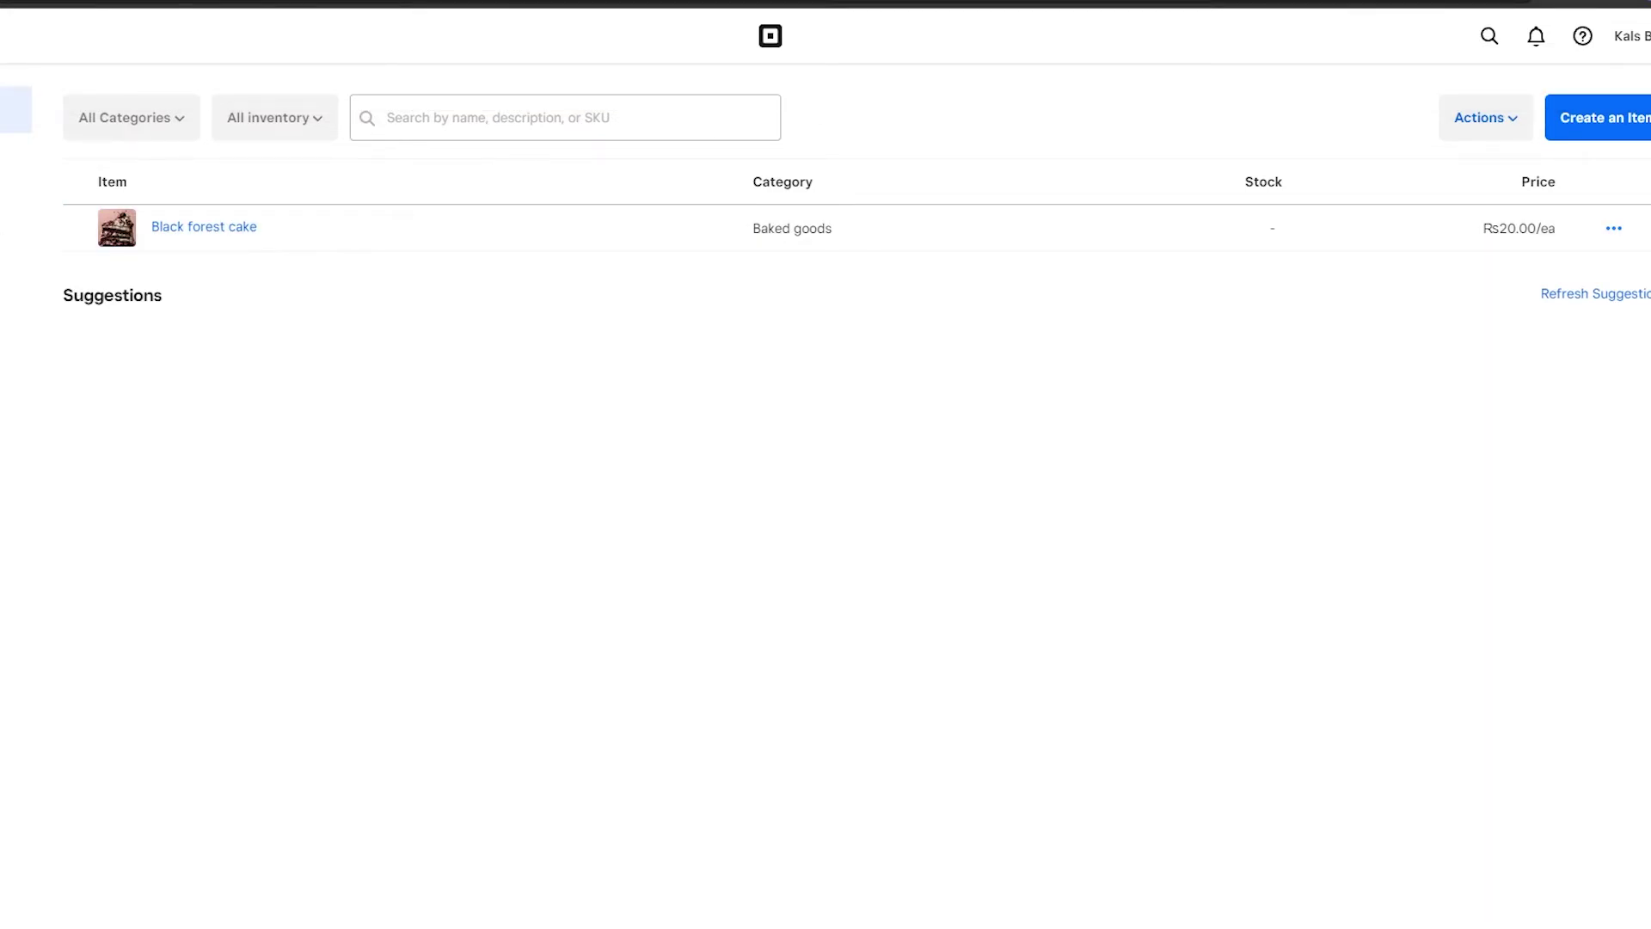
Go from the Item Library to the Discounts section in the sidebar.
click(15, 296)
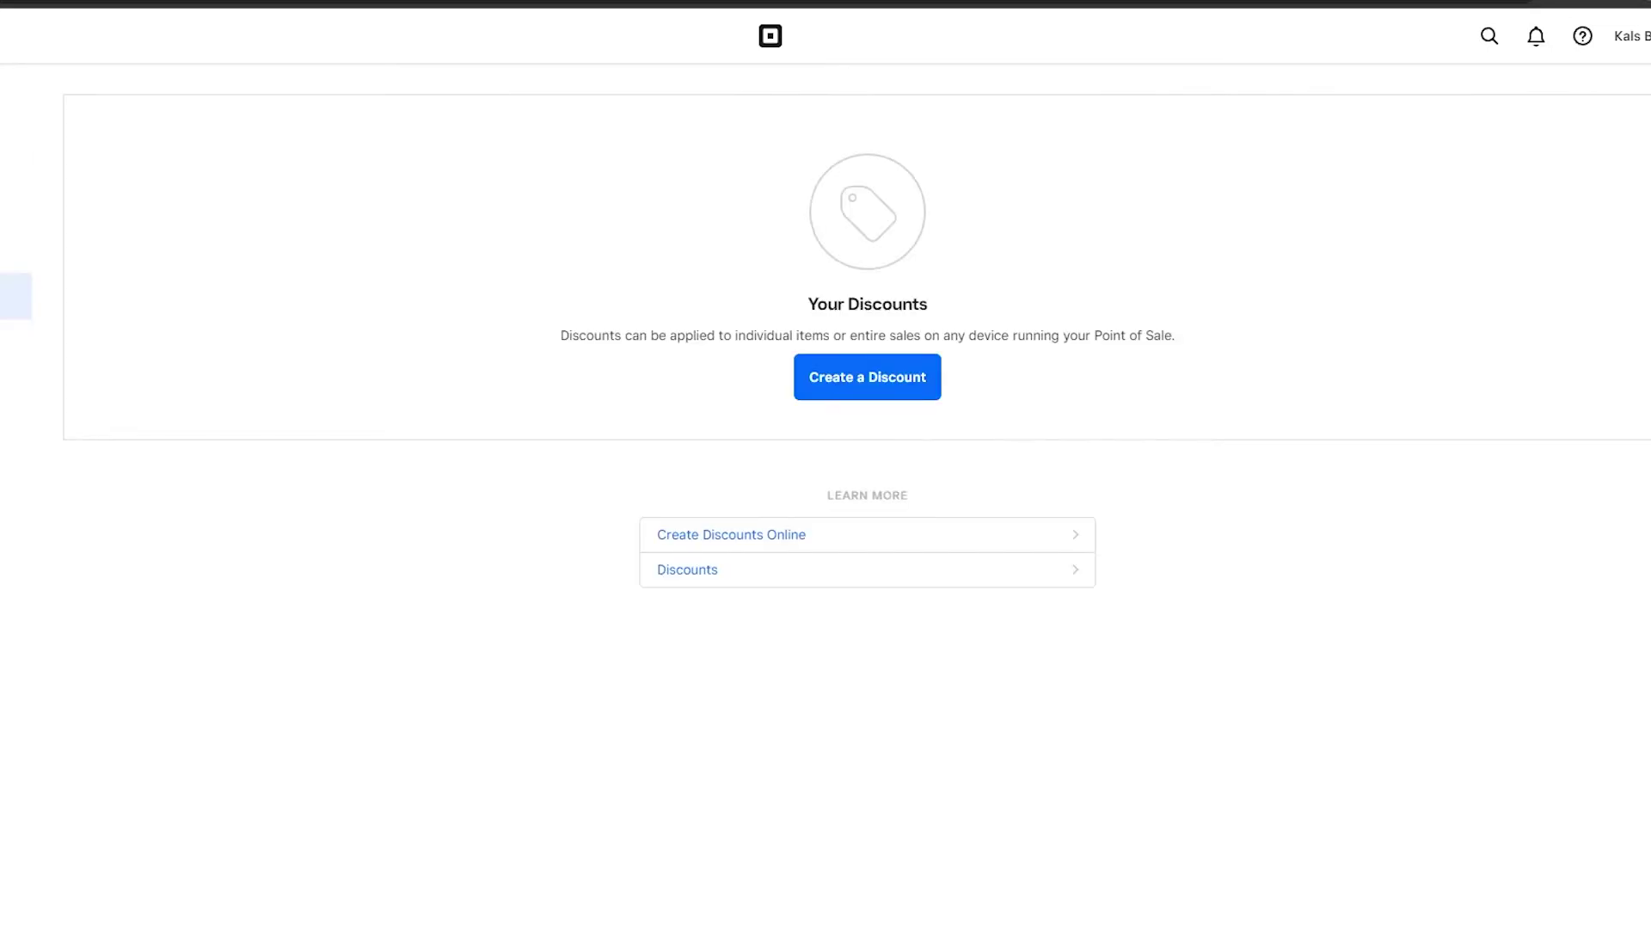
Create a new discount named 'Earth day discount' with a 20% amount.
click(908, 393)
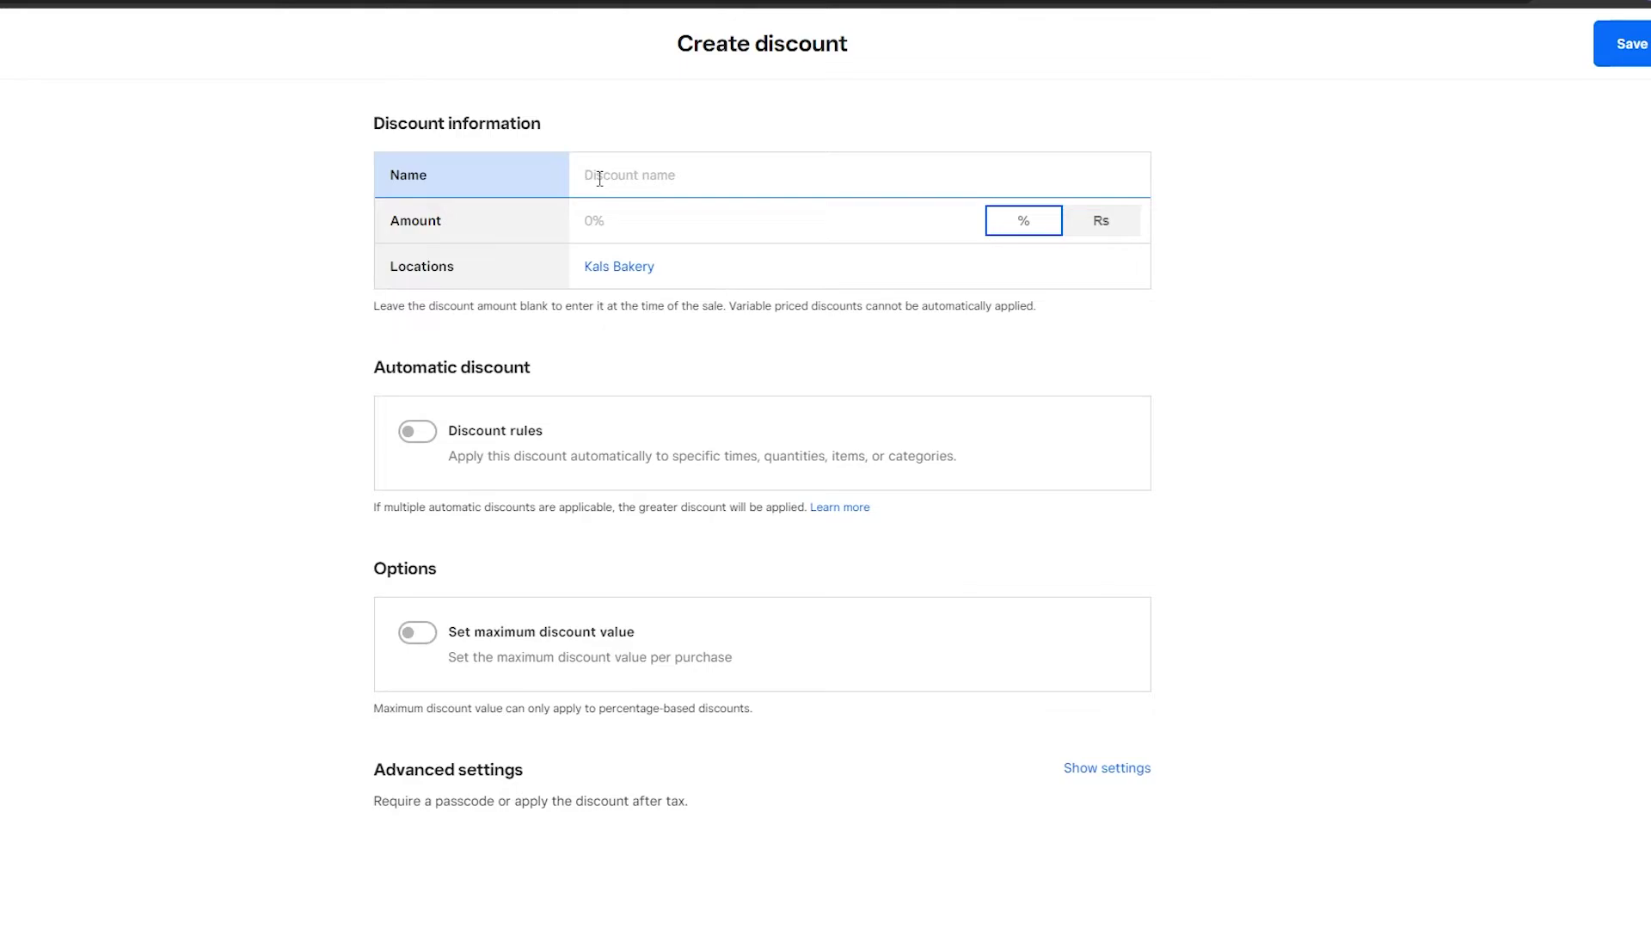
text(Earth day discount)
click(633, 238)
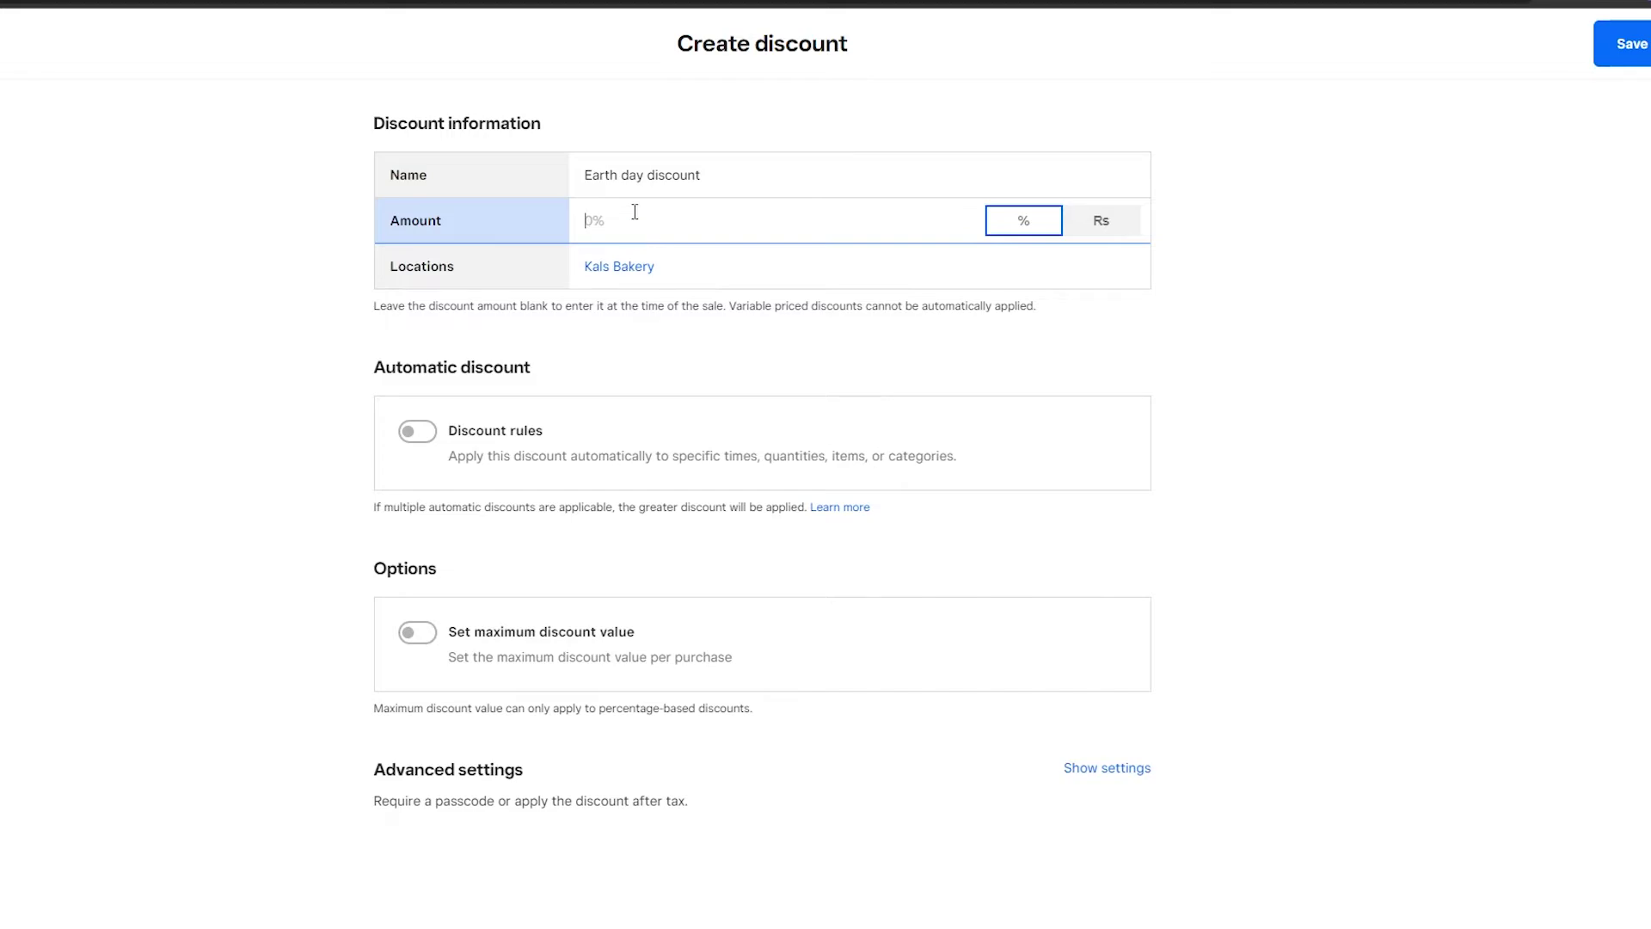
click(656, 542)
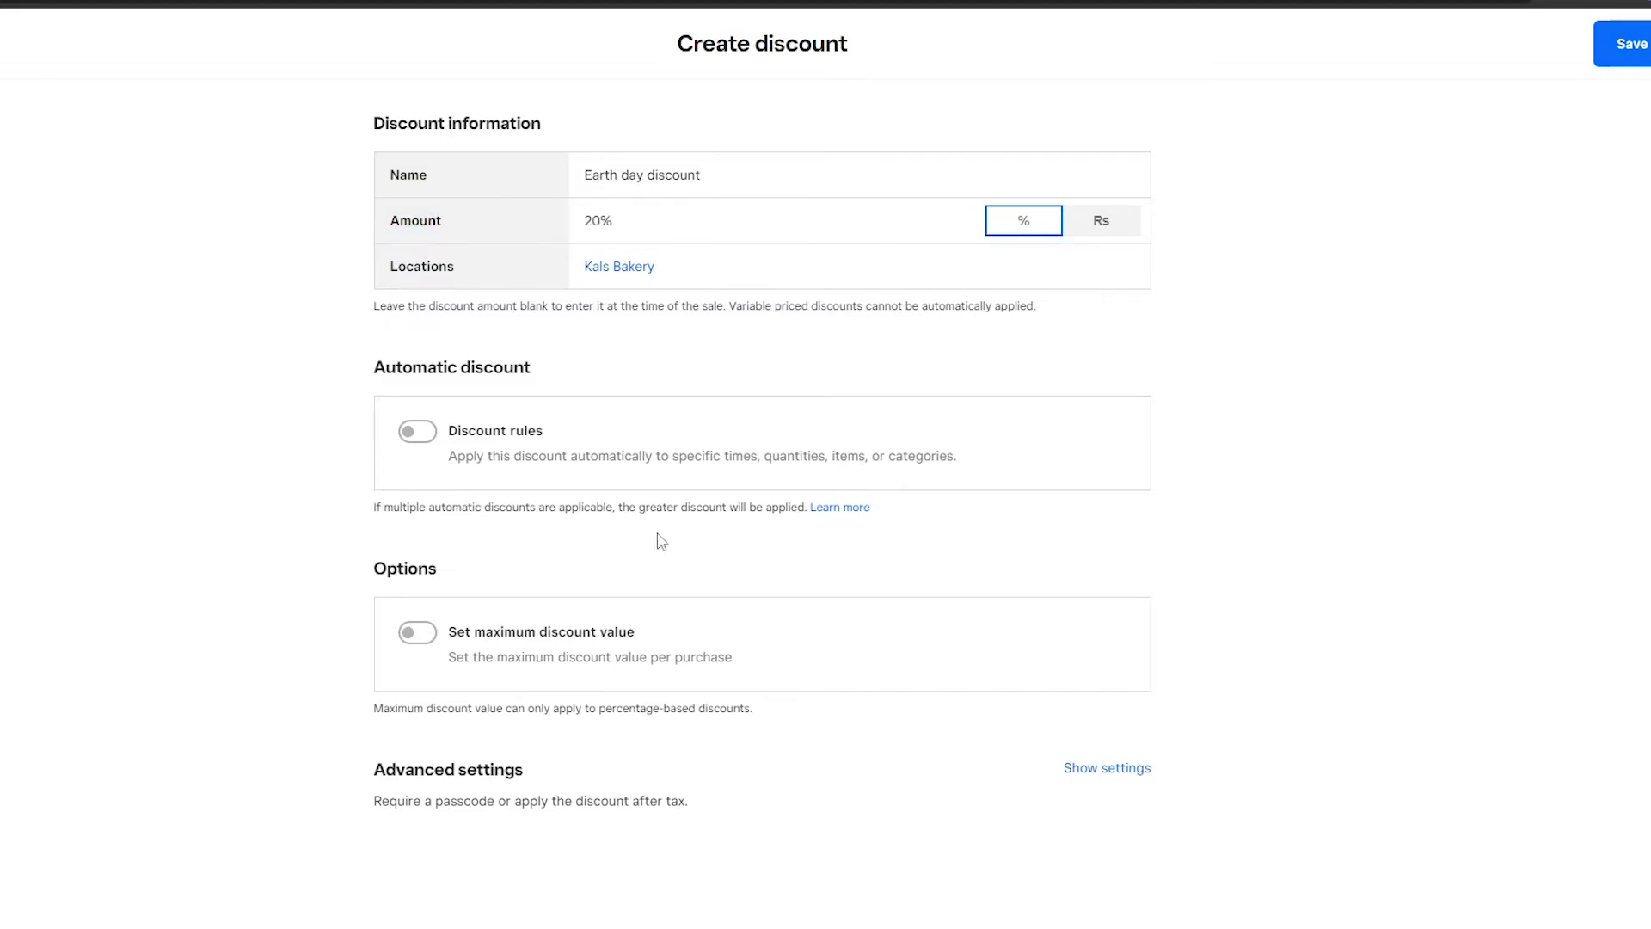
Leave the automatic discount rules off and save the Earth day discount.
click(534, 464)
click(417, 435)
click(426, 447)
click(737, 473)
click(1622, 43)
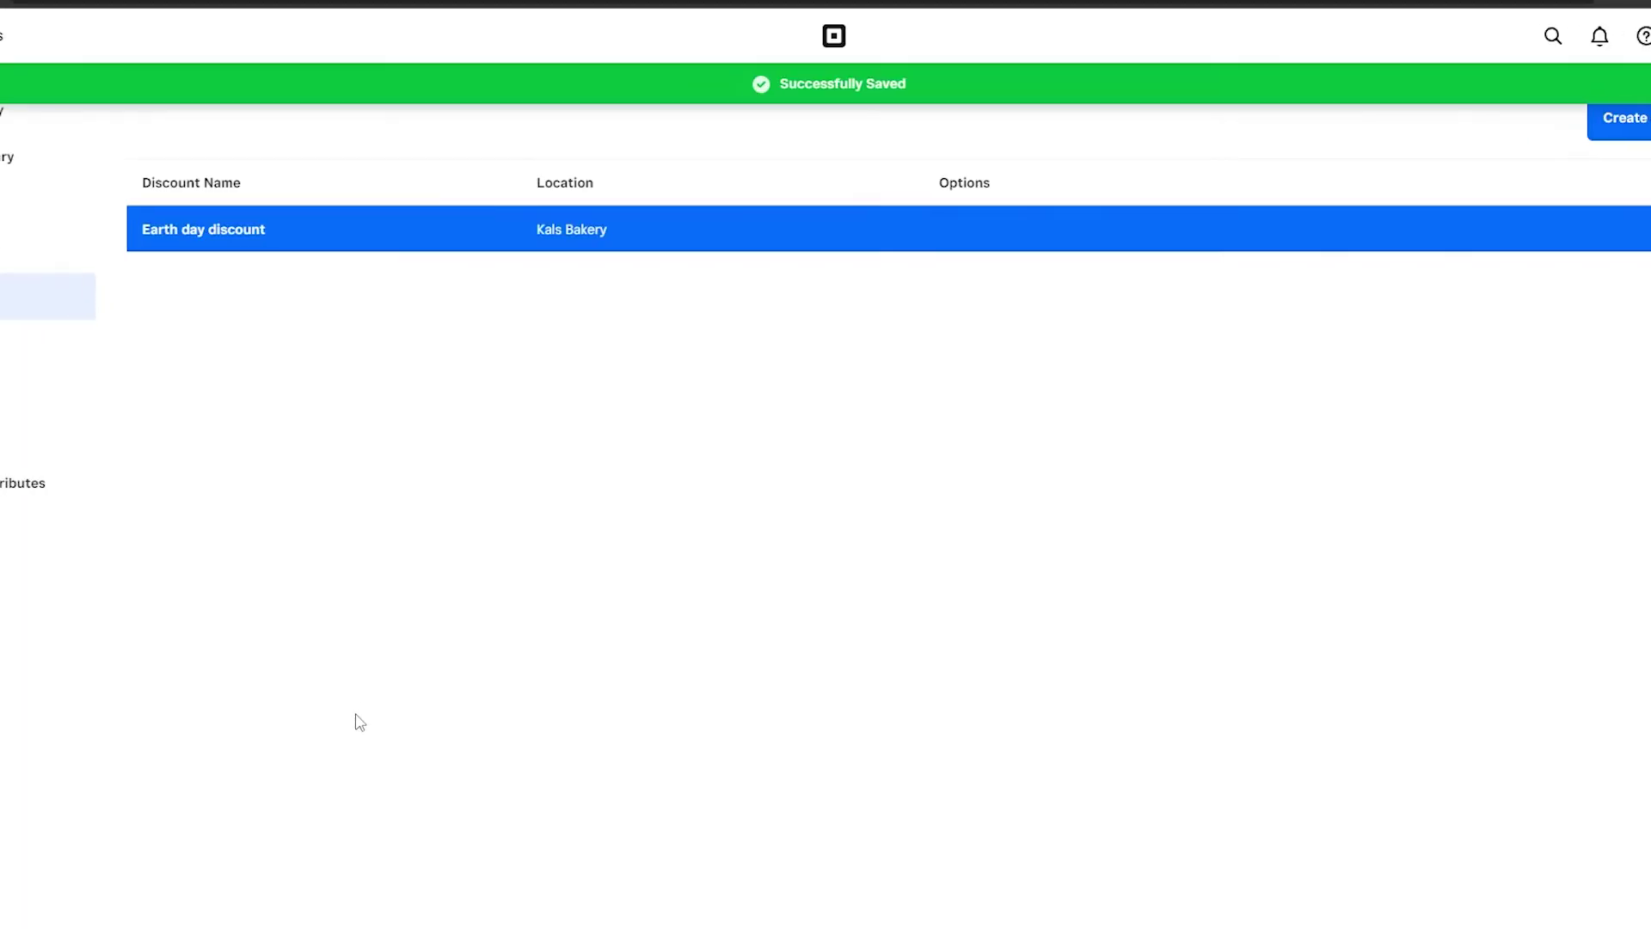
Go from the Home dashboard to the empty Customers directory and start a new customer.
click(216, 40)
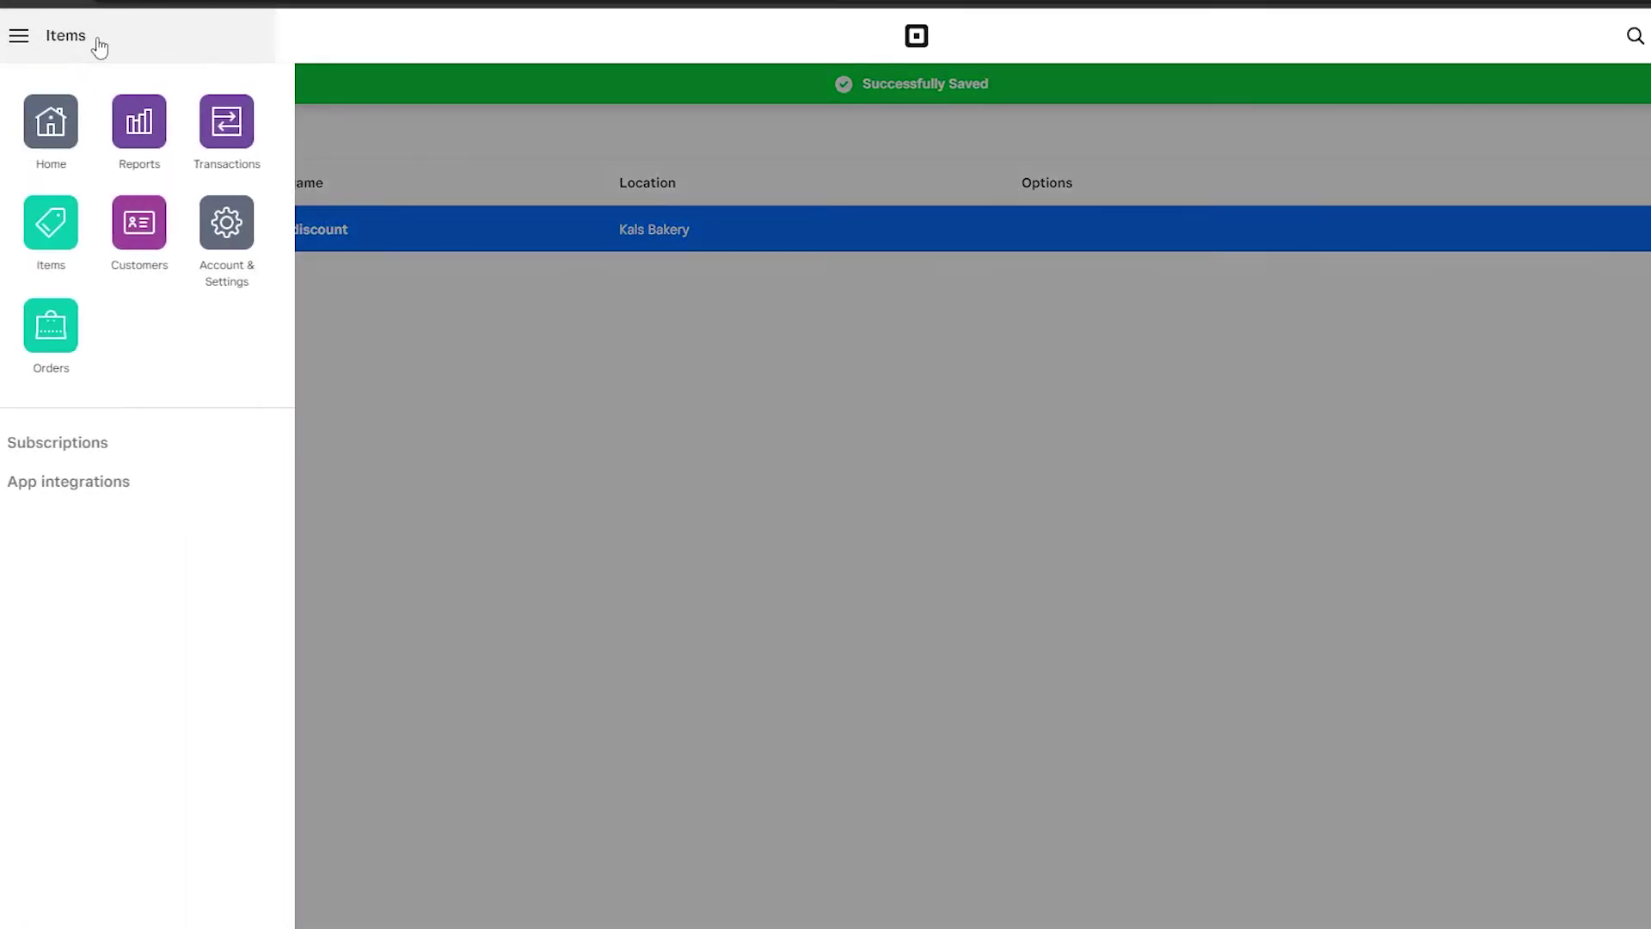
click(57, 155)
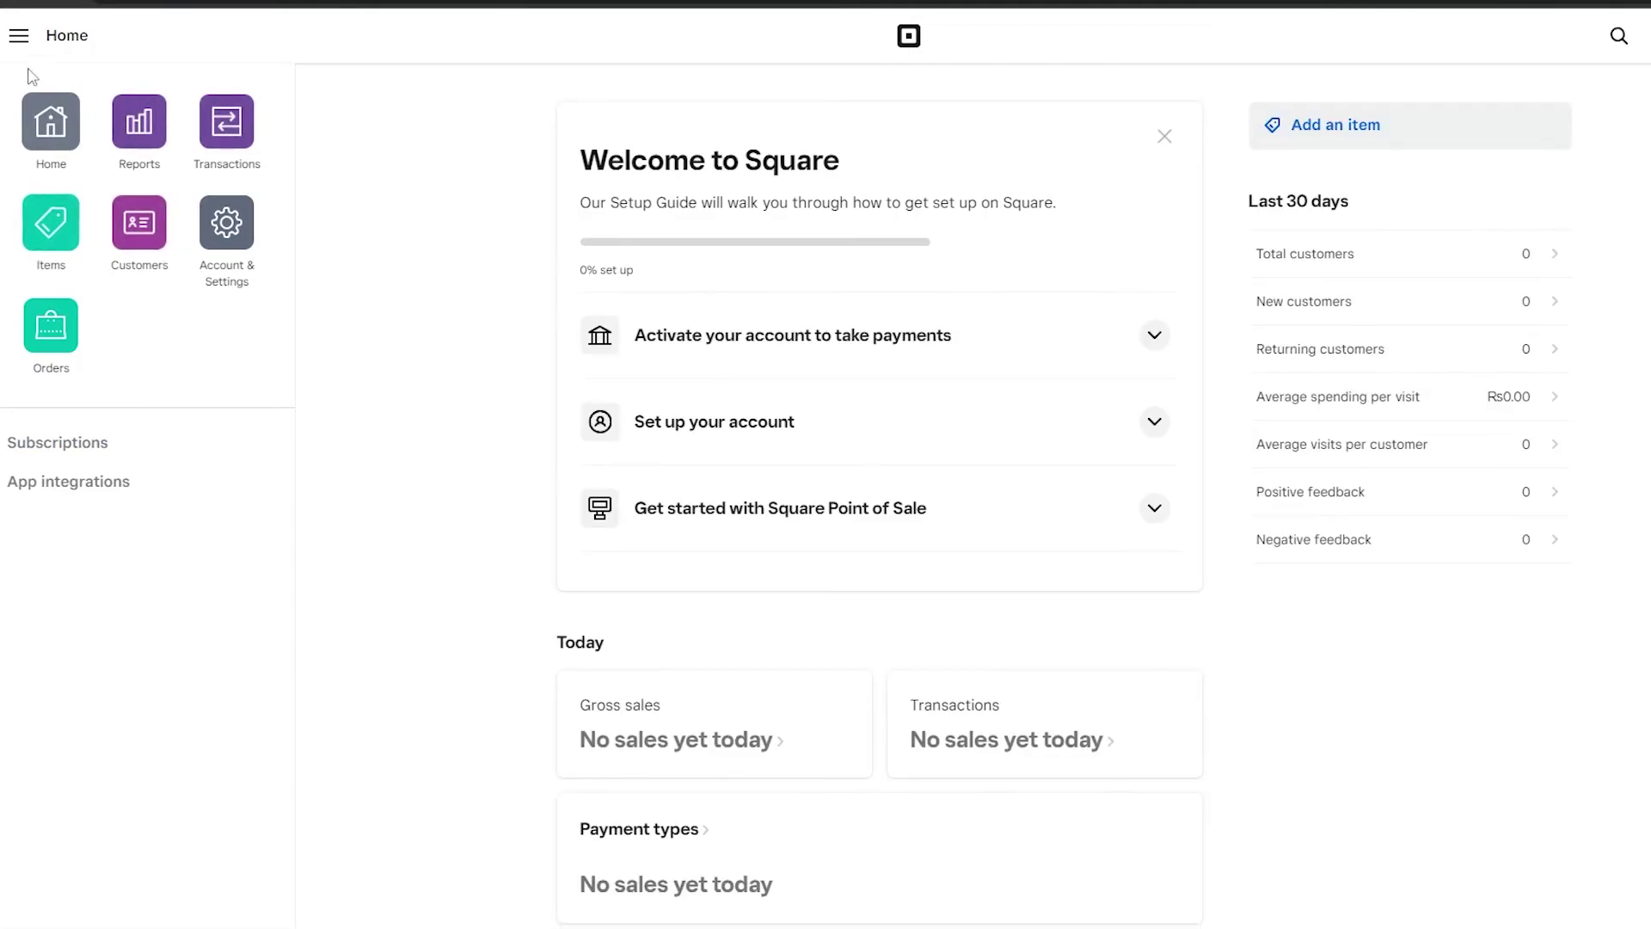
click(133, 228)
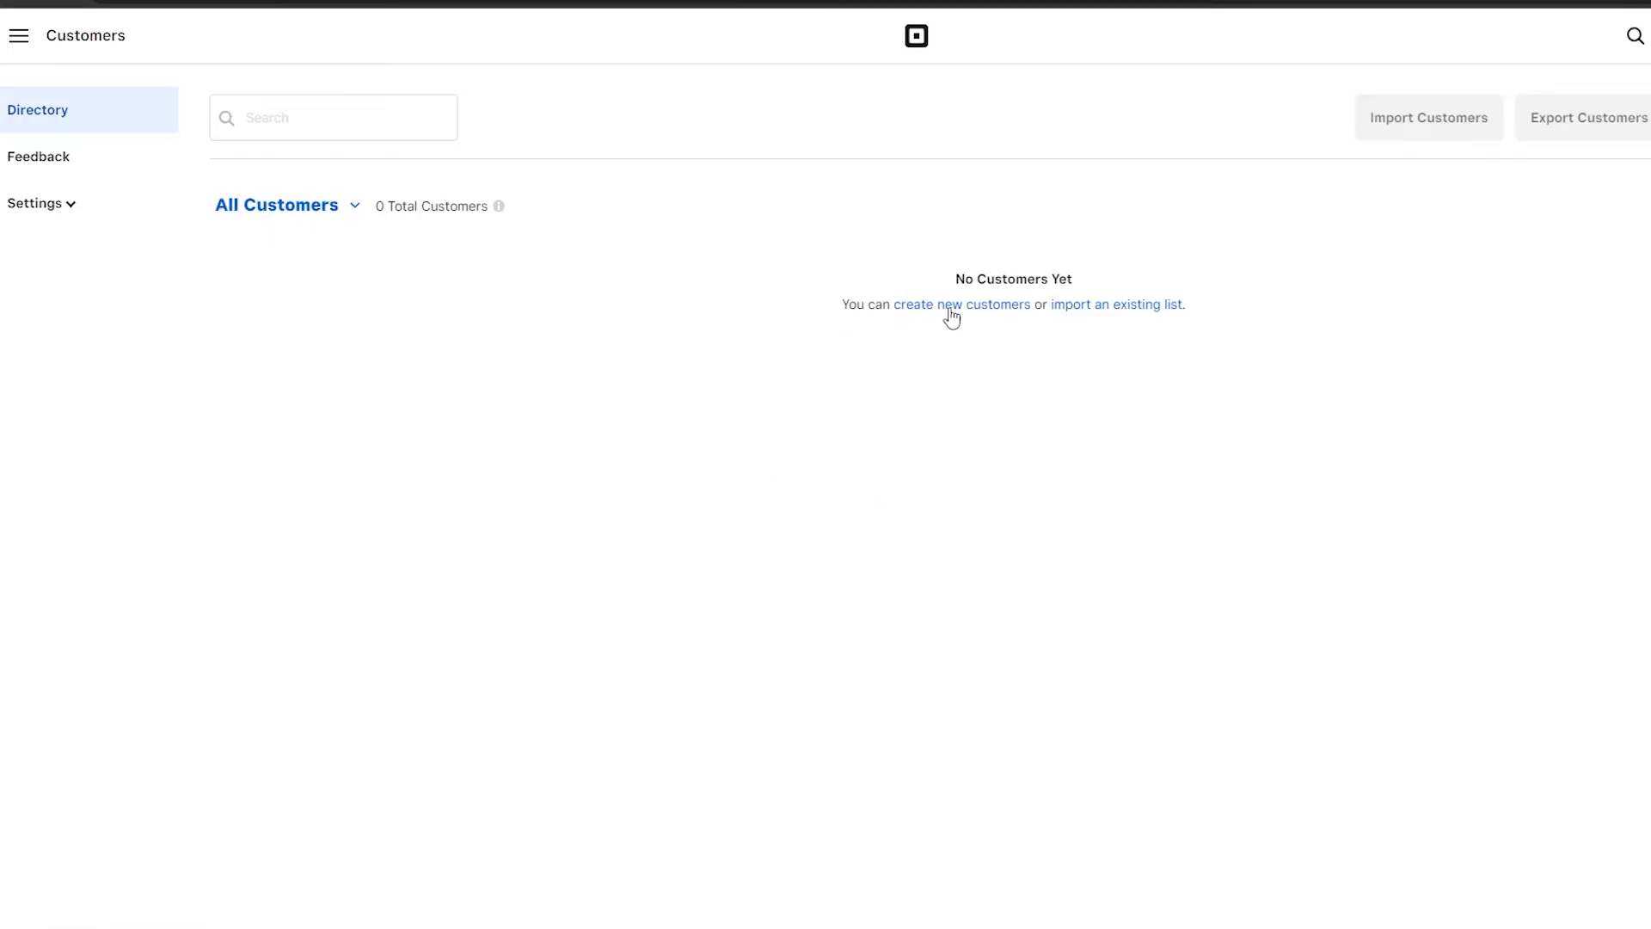
click(952, 312)
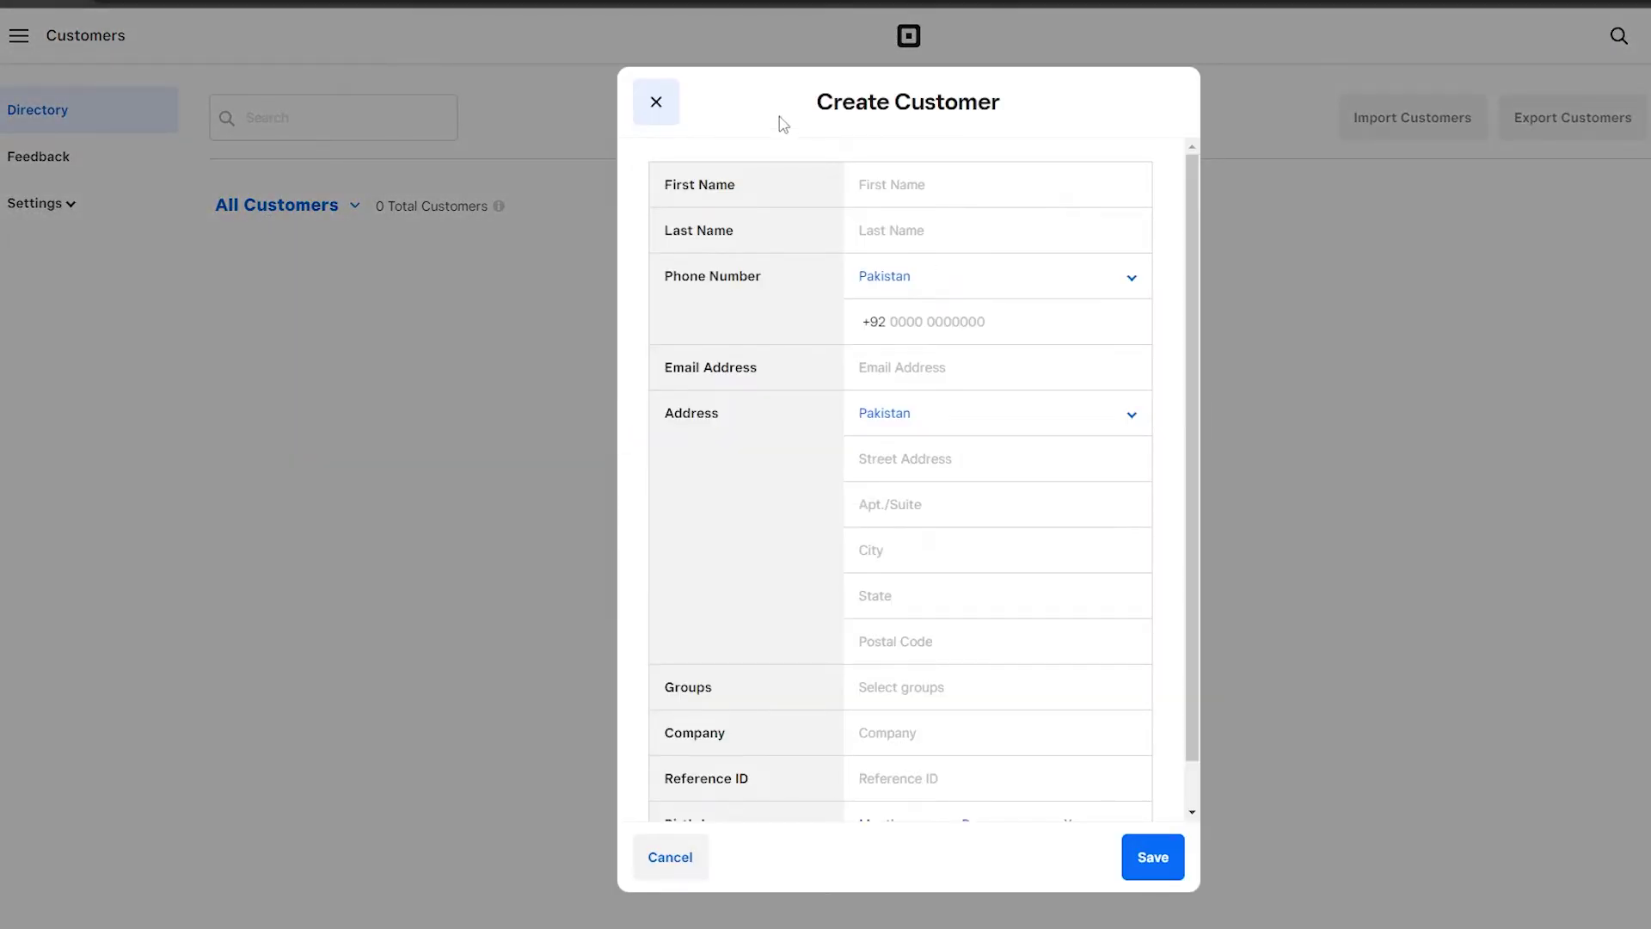
Close and reopen the Create Customer form, then look over its still-empty fields.
click(659, 103)
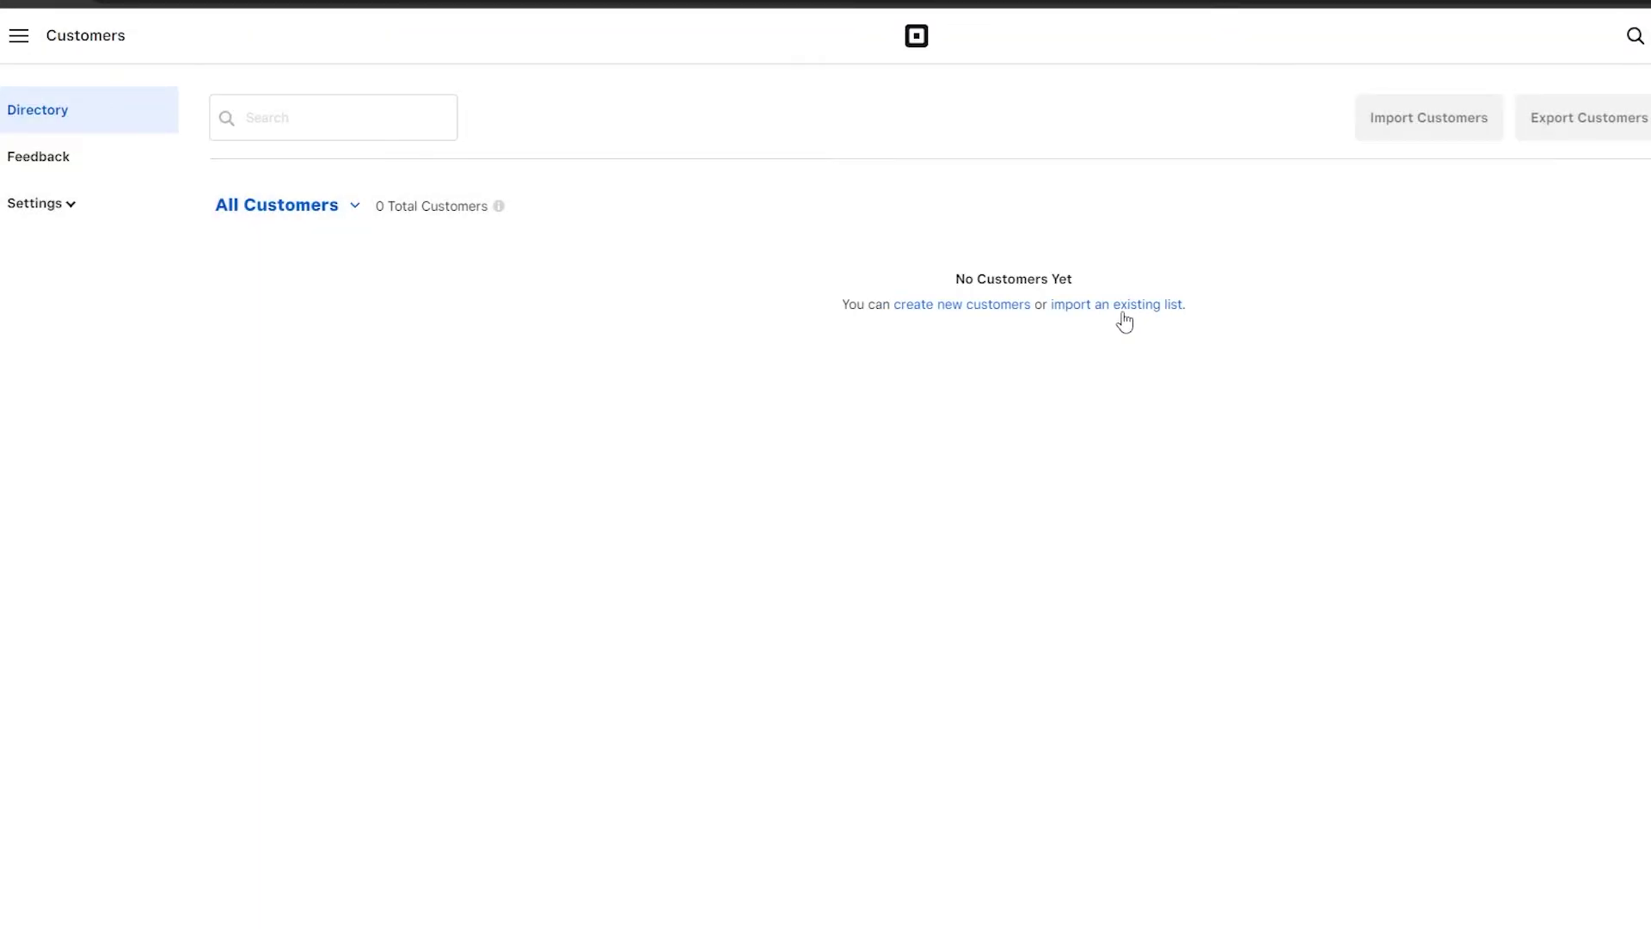
click(968, 306)
scroll(919, 388, down, 1)
scroll(918, 388, up, 1)
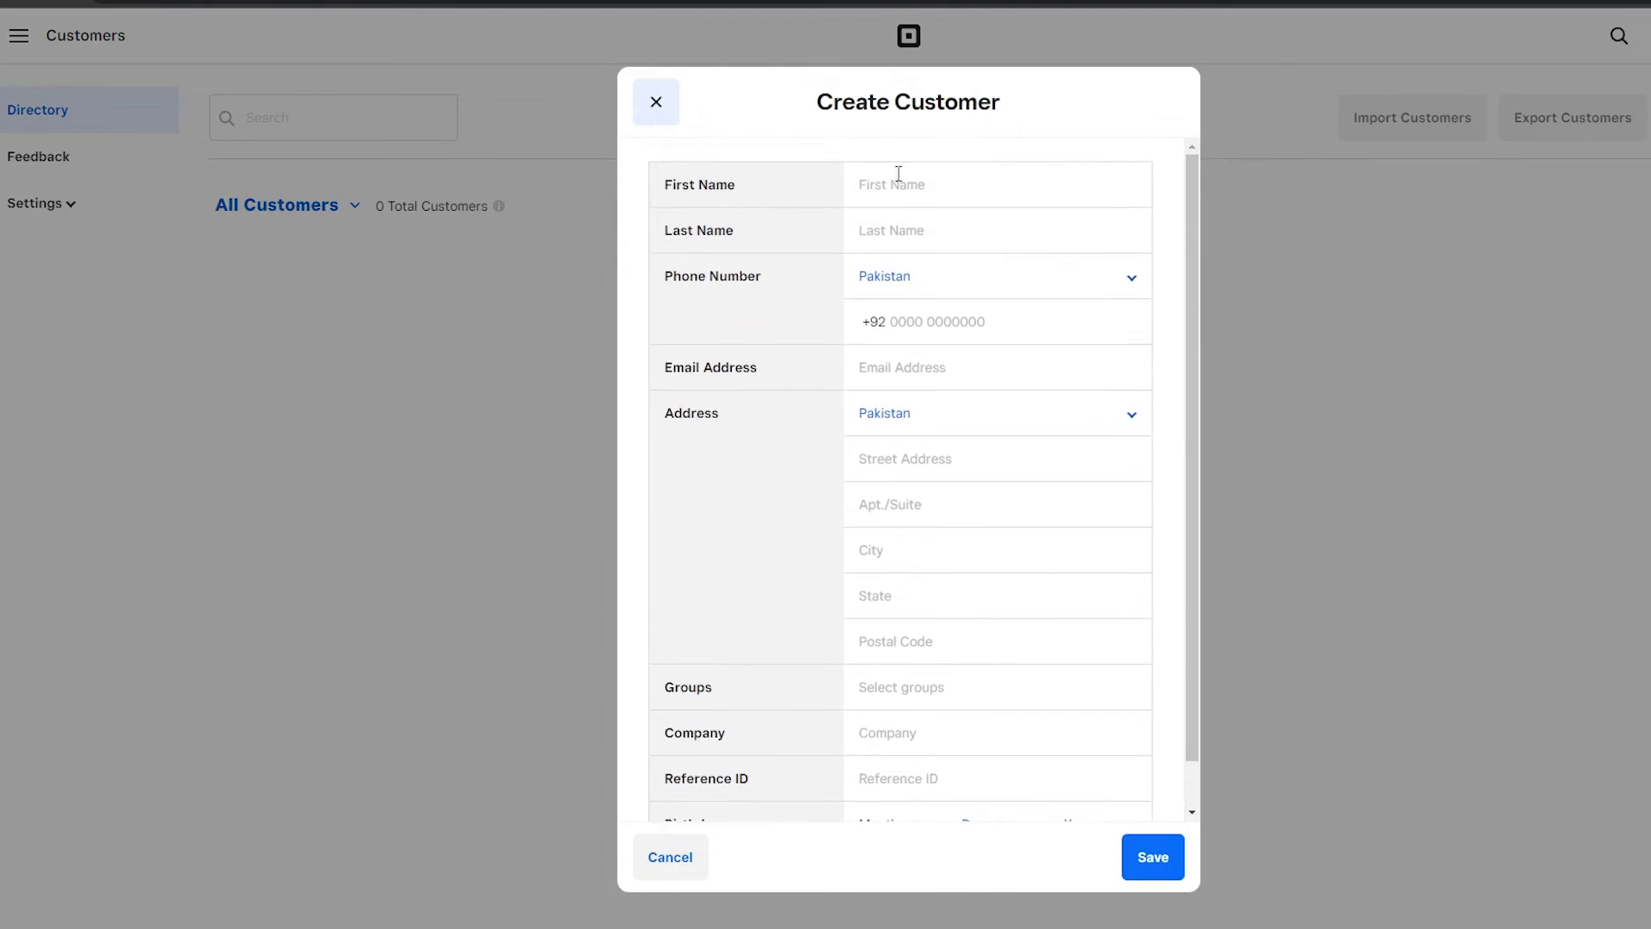
scroll(697, 196, down, 1)
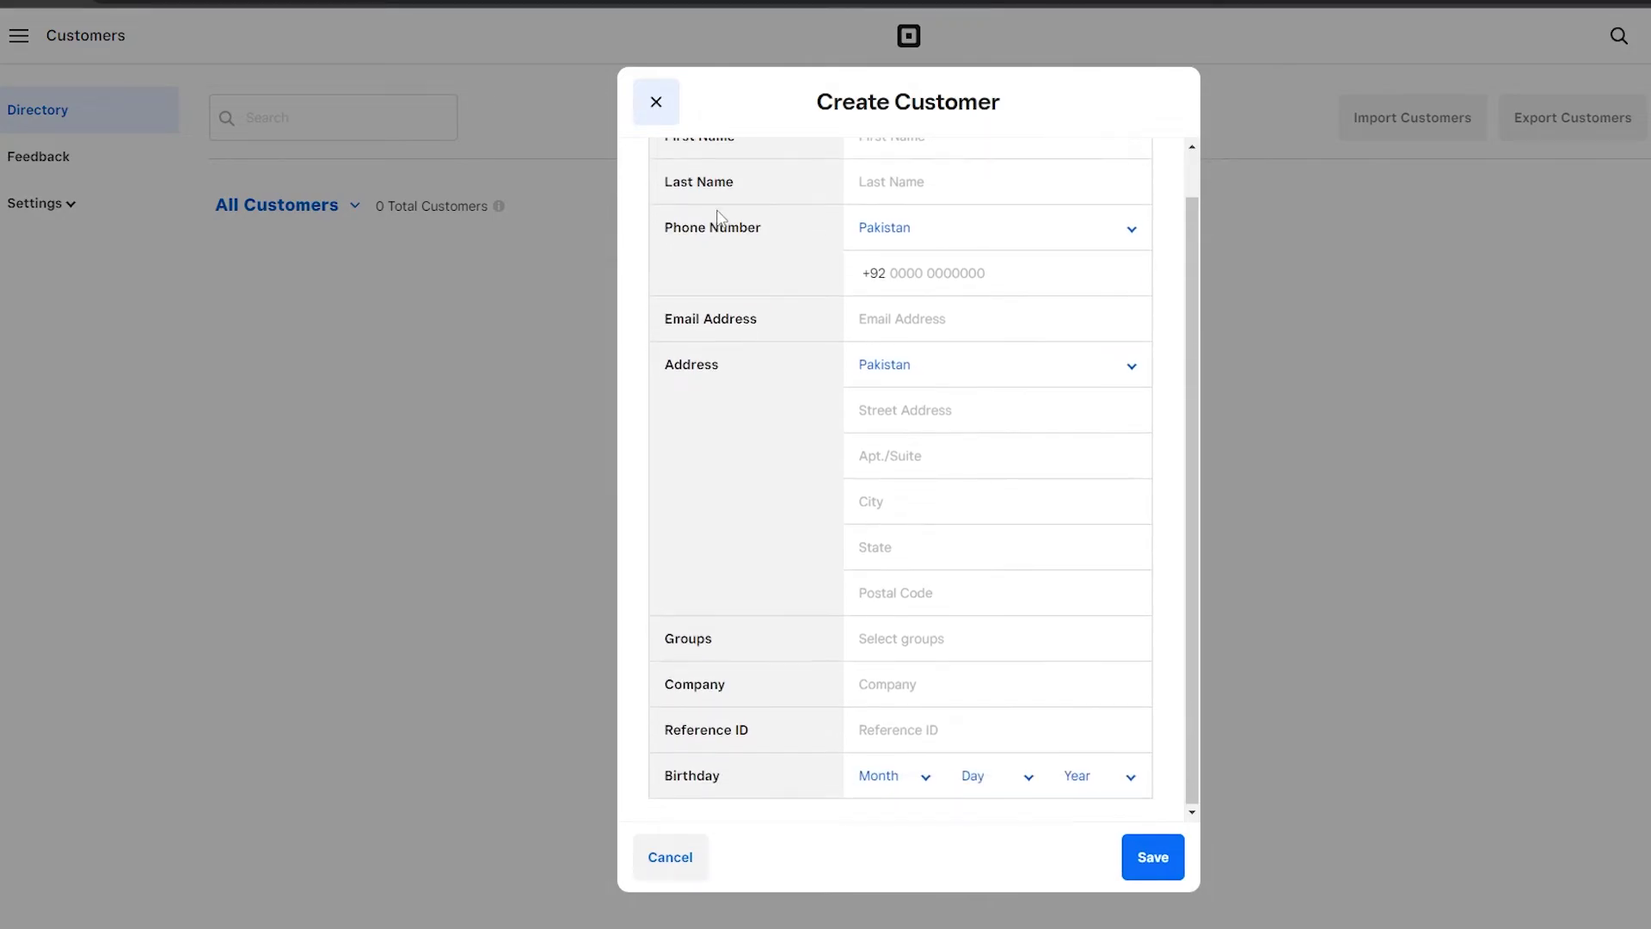
scroll(764, 422, up, 1)
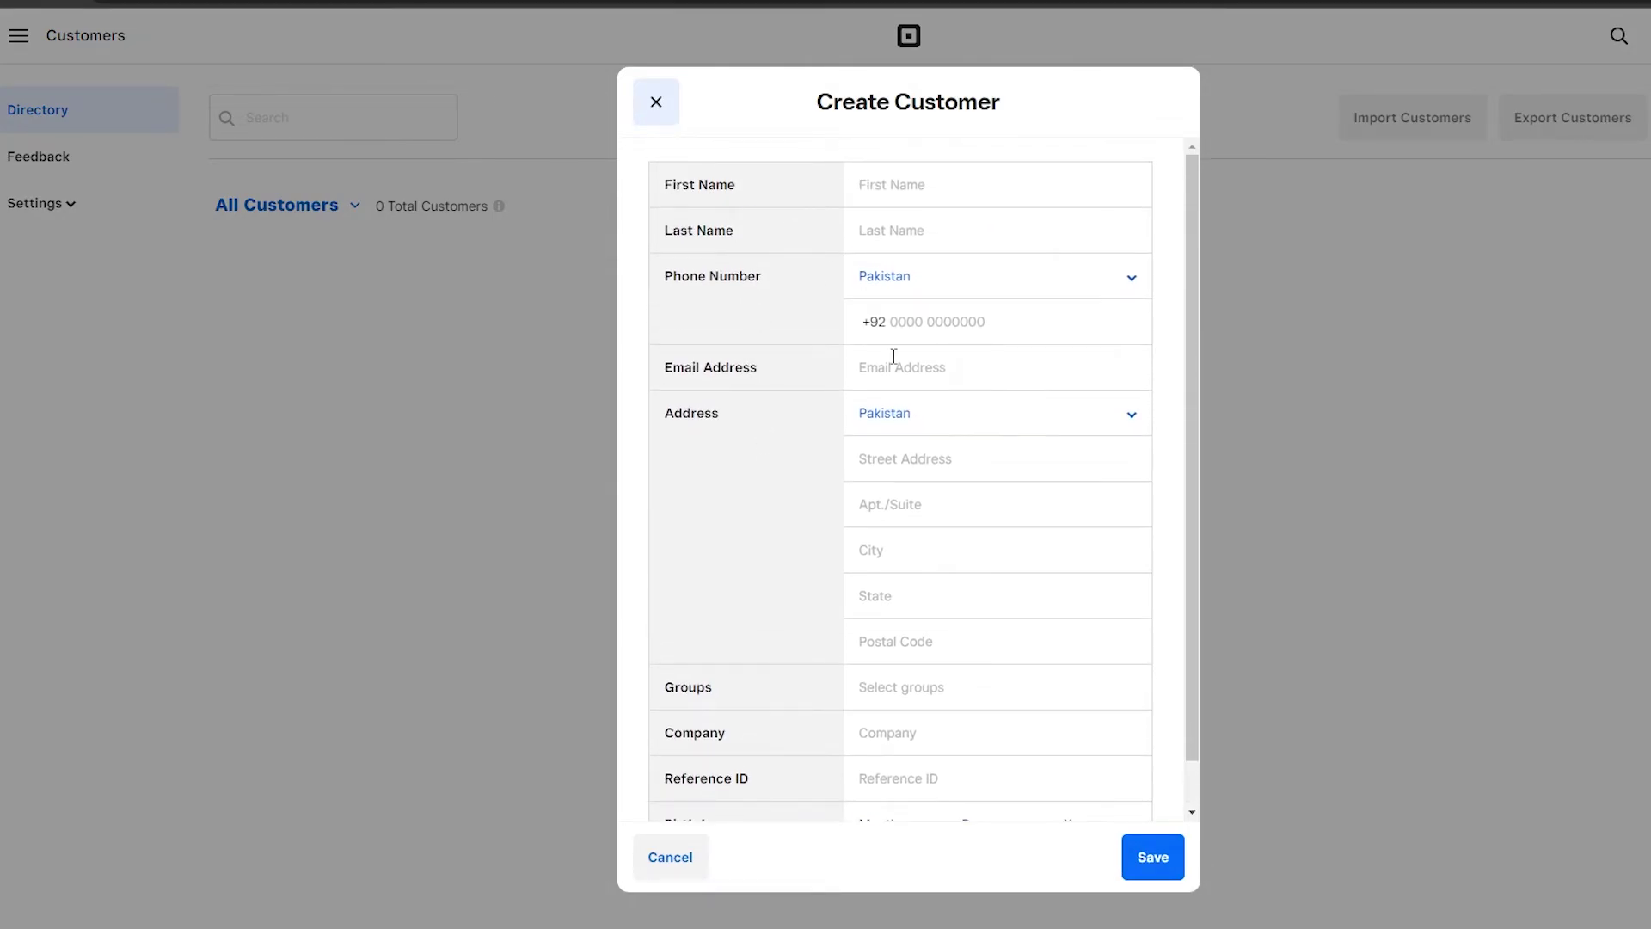
scroll(892, 358, down, 1)
scroll(778, 711, up, 1)
scroll(918, 297, down, 1)
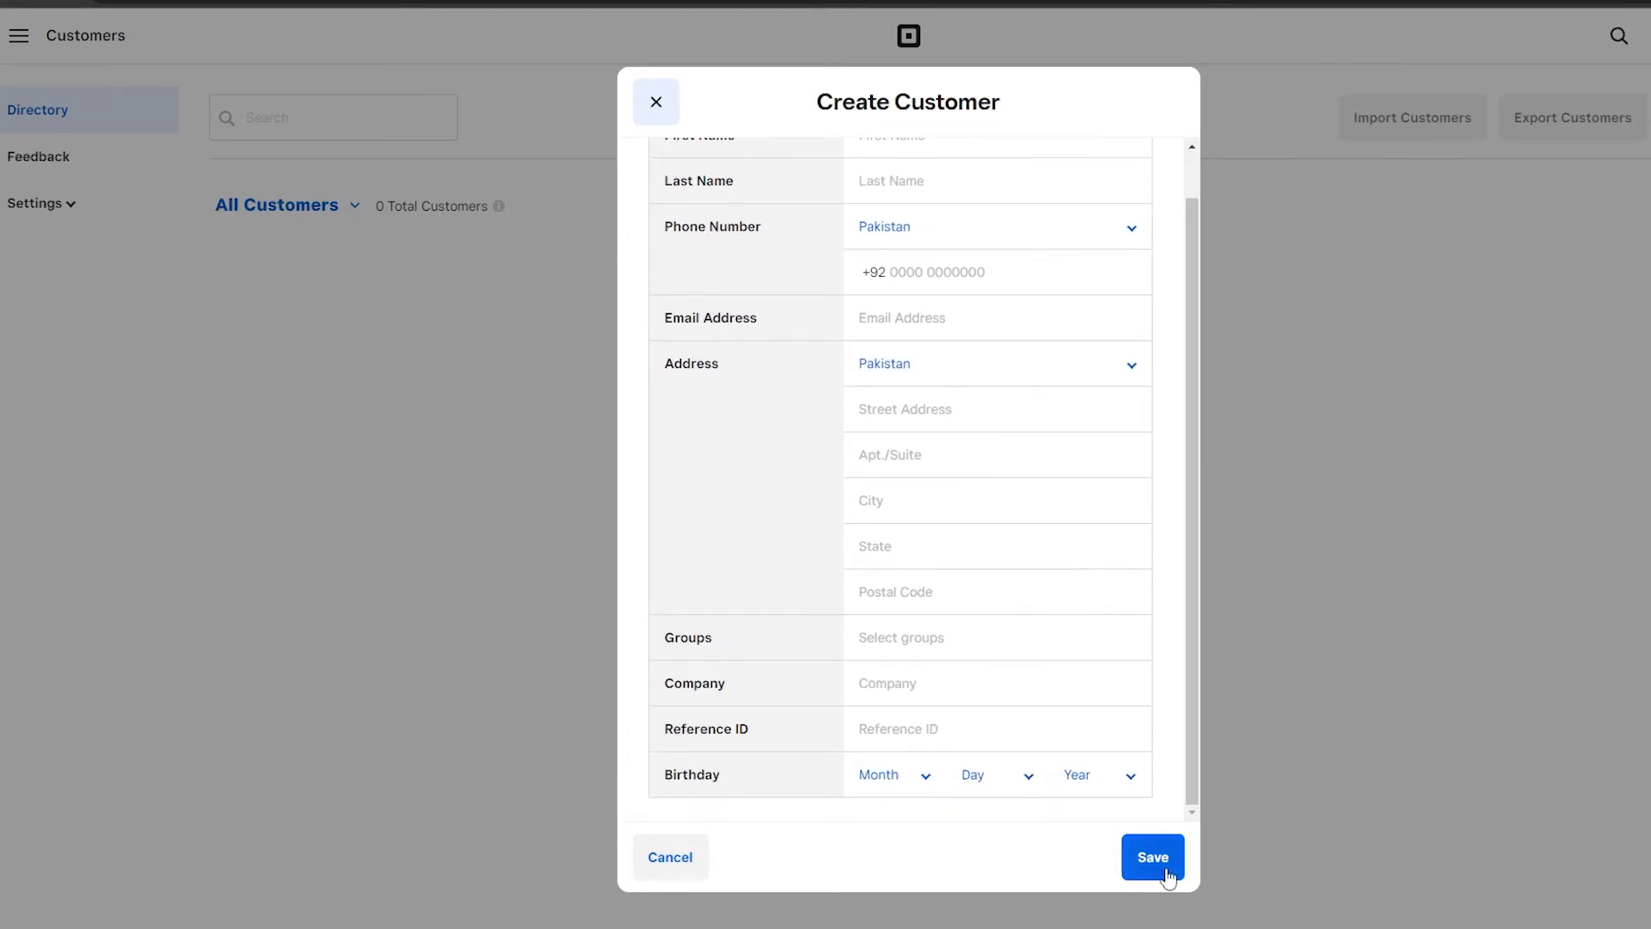
scroll(992, 395, up, 1)
Enter the customer's first and last name, phone number and e-mail address.
click(932, 174)
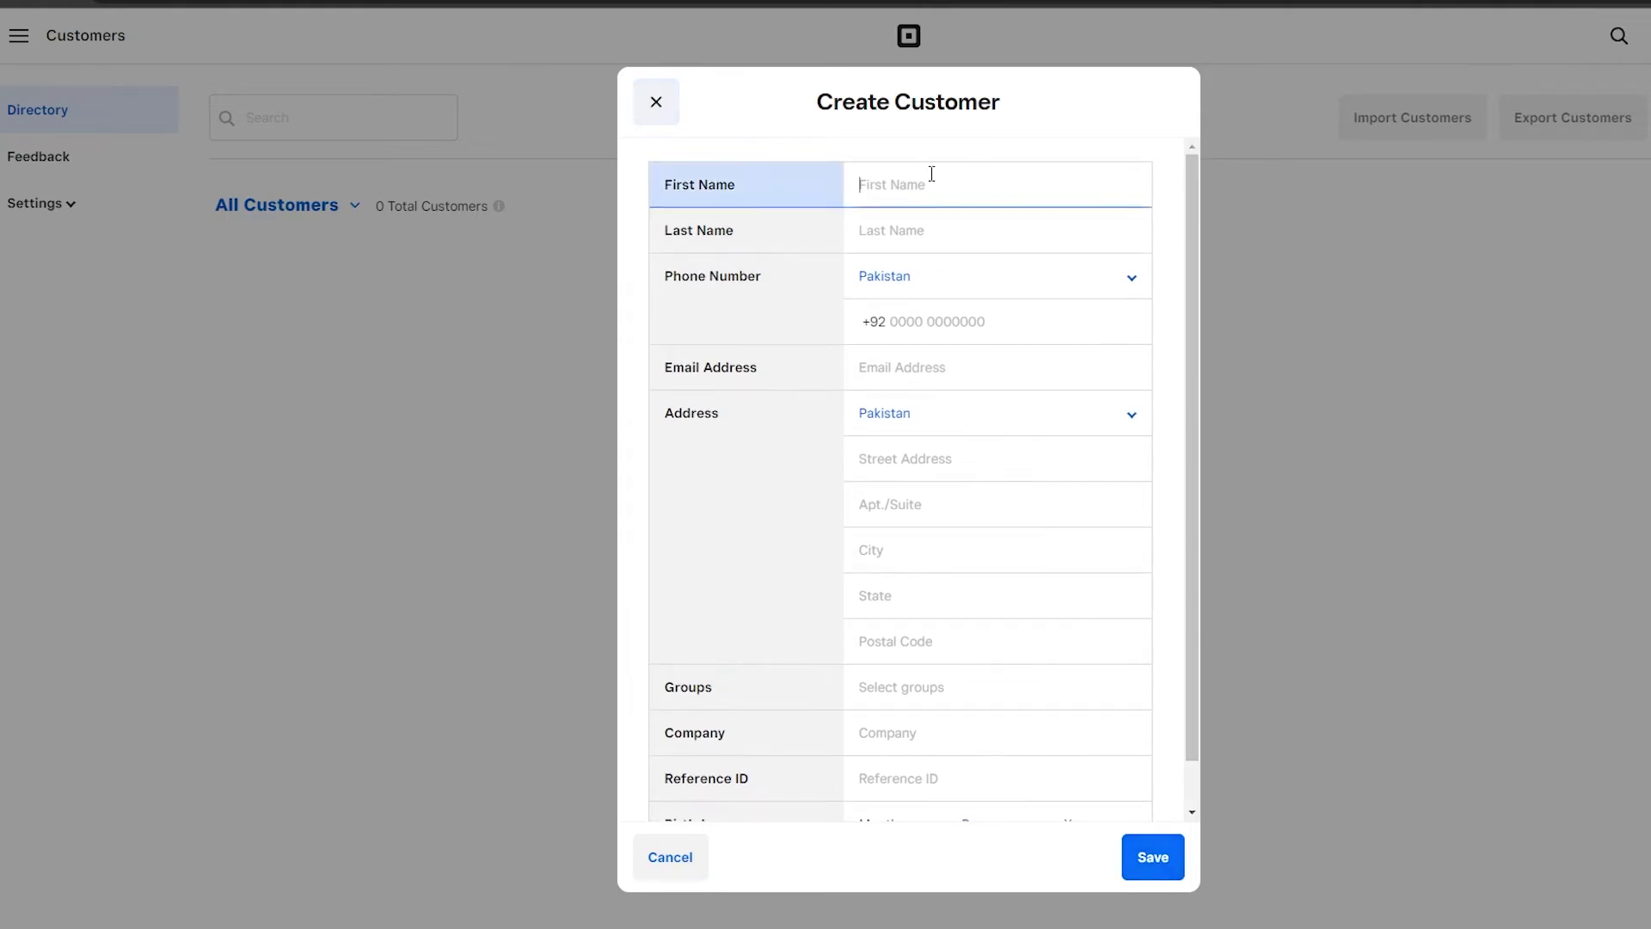
key(Tab)
click(953, 324)
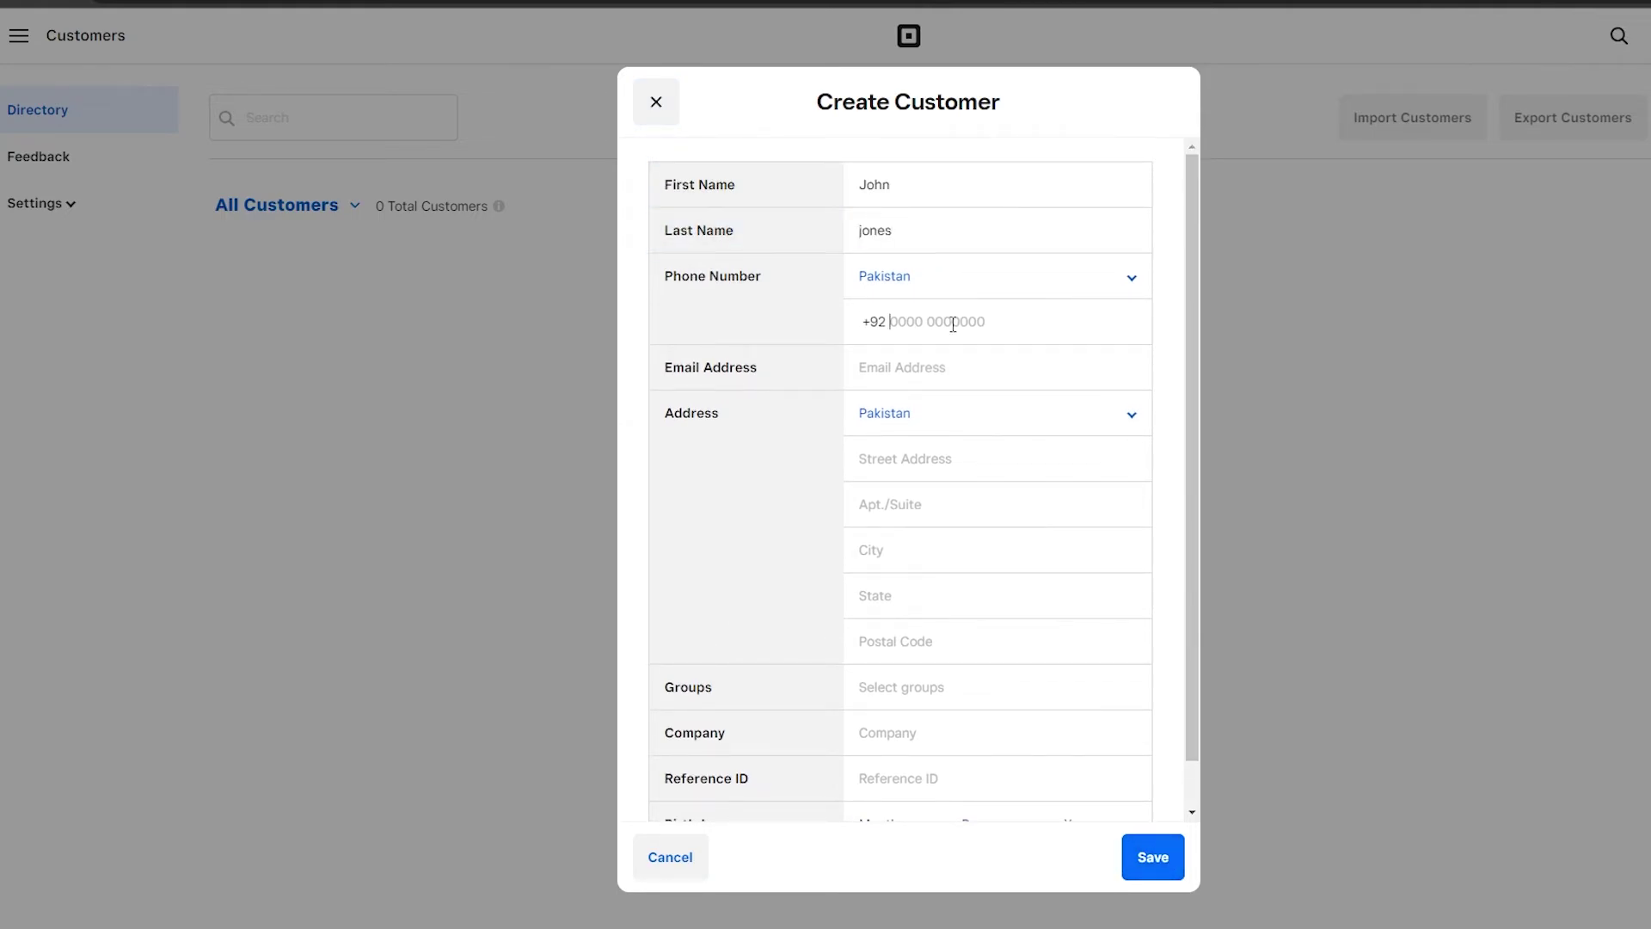
click(1065, 371)
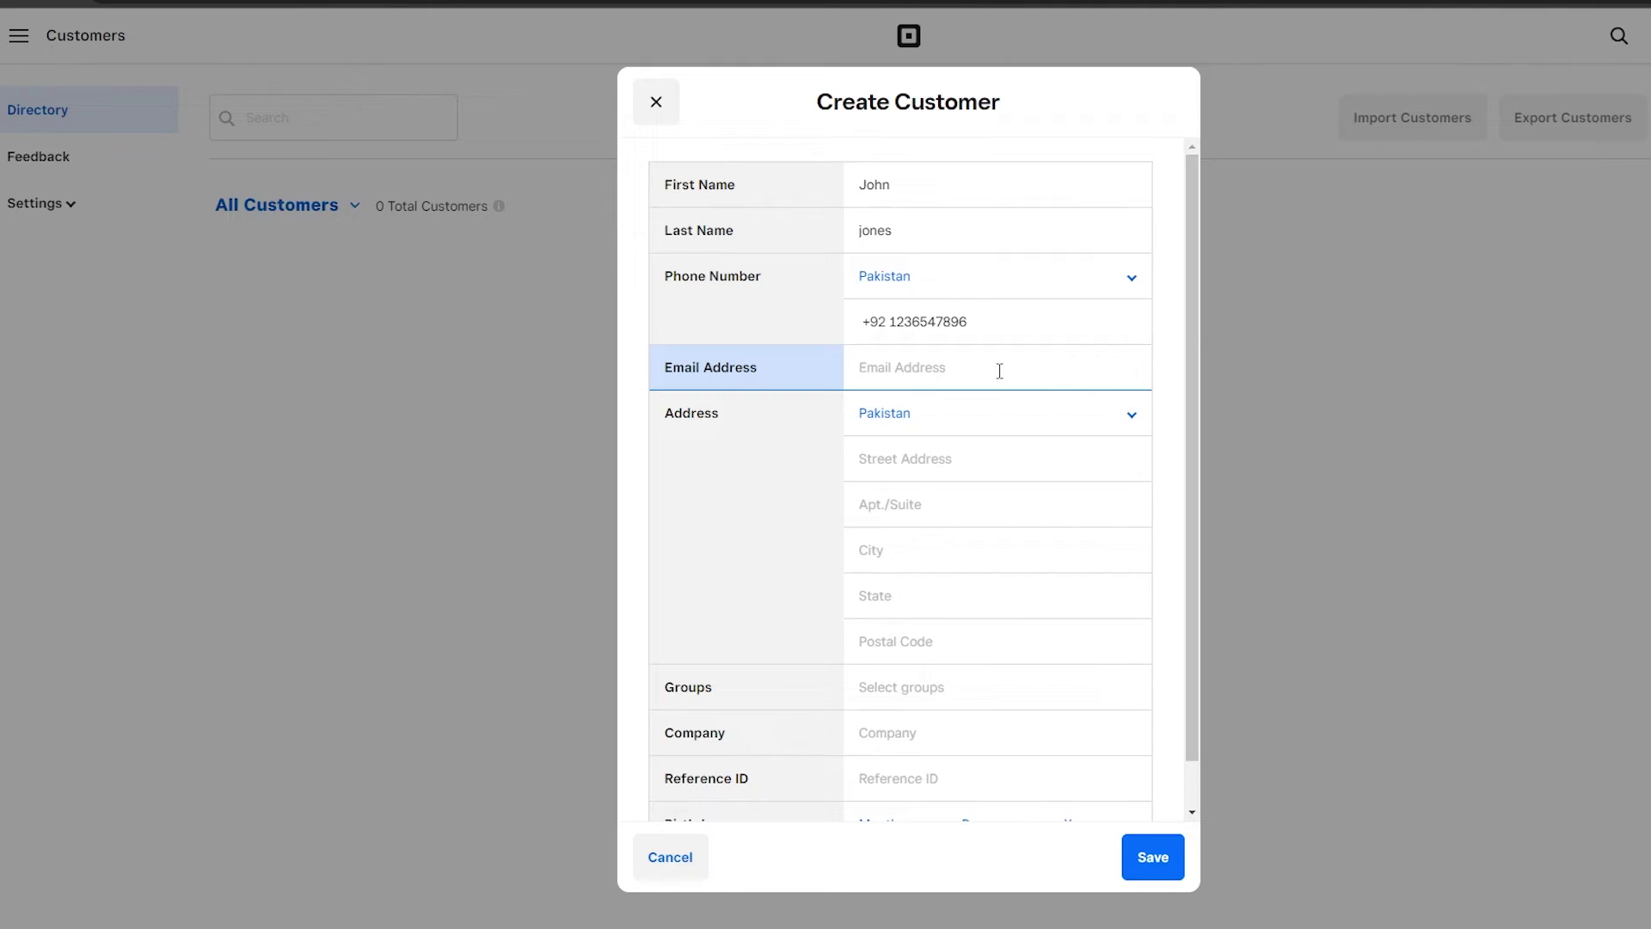
key(ctrl+v)
Add the customer's street address, set the birthday to September 19, and save the customer.
scroll(1032, 468, down, 1)
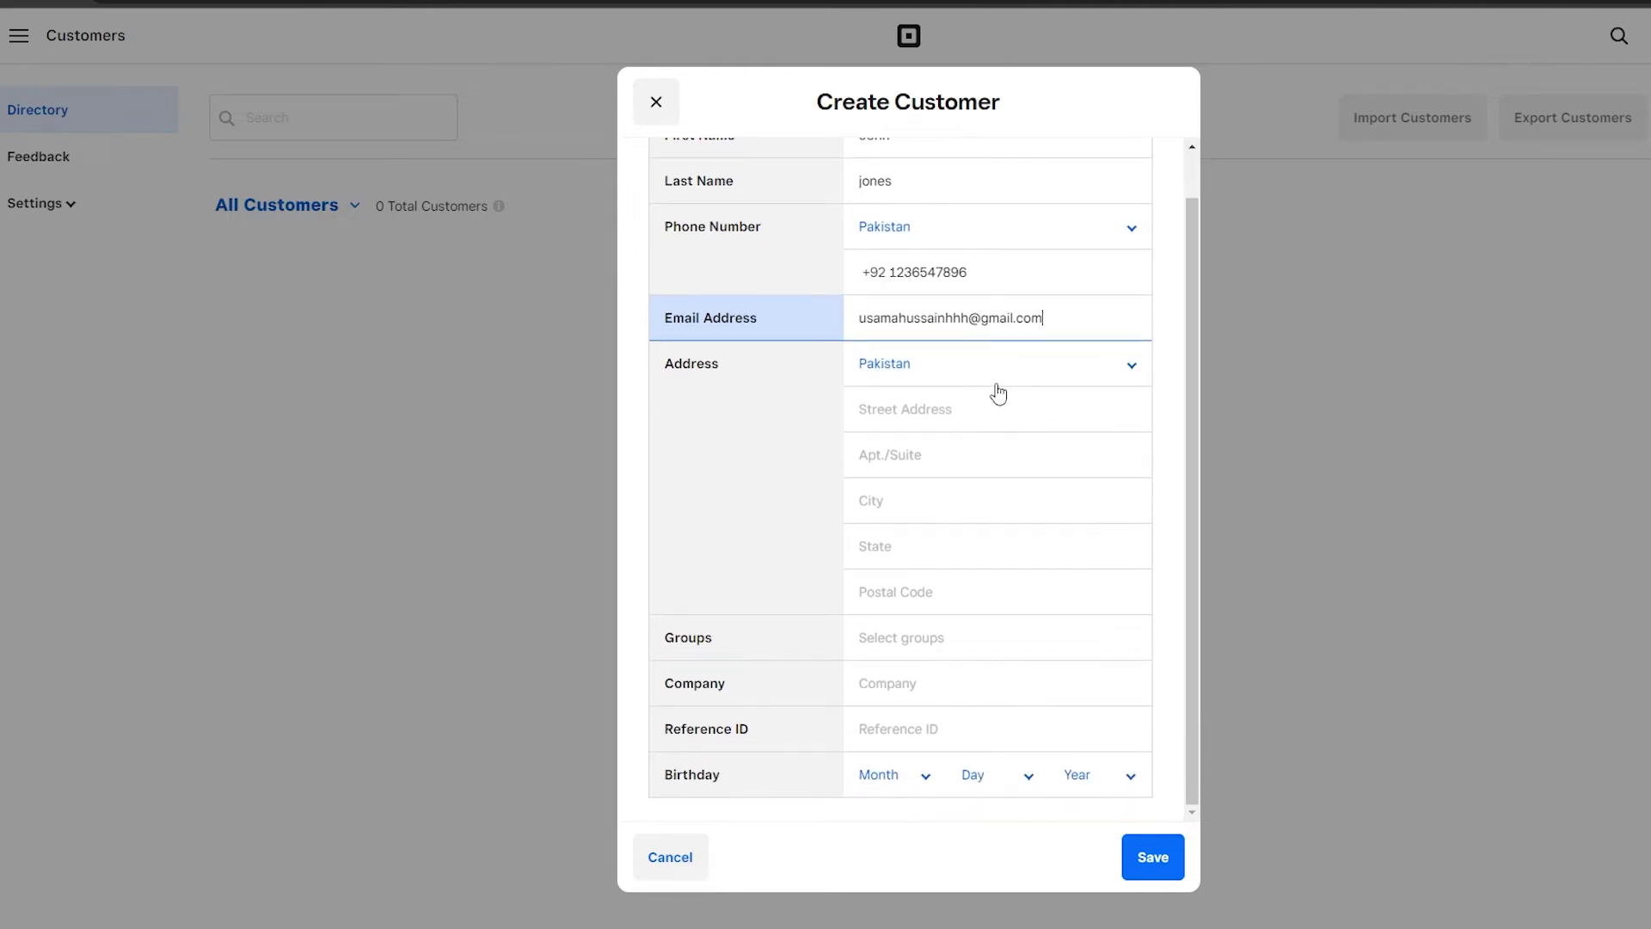
click(928, 408)
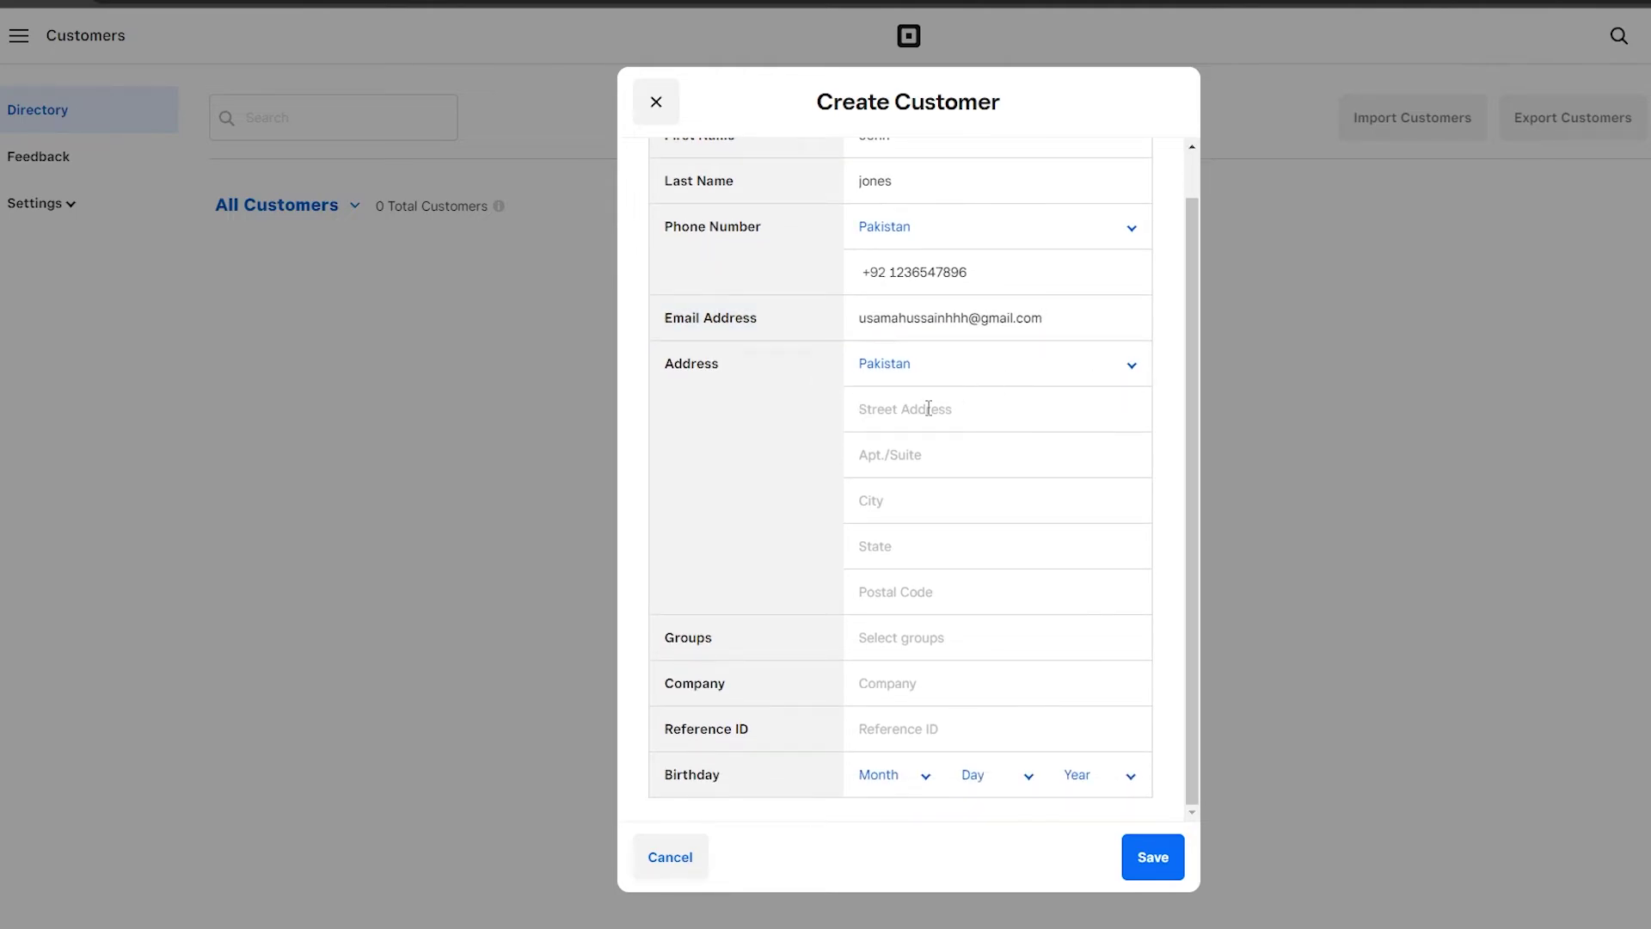
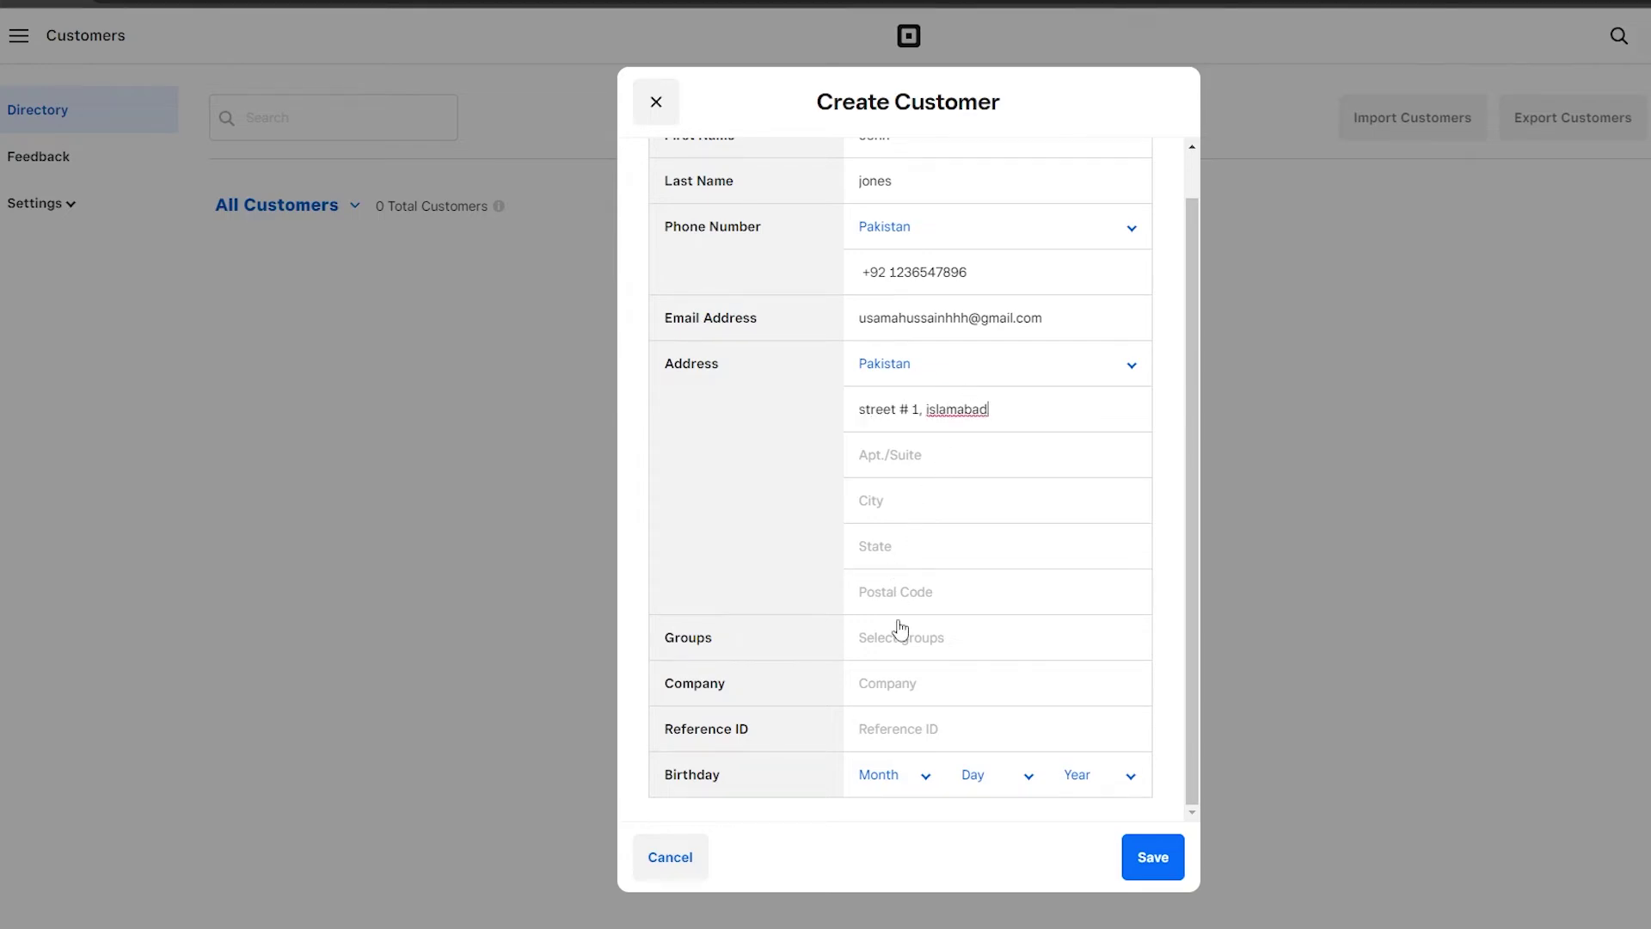
click(973, 653)
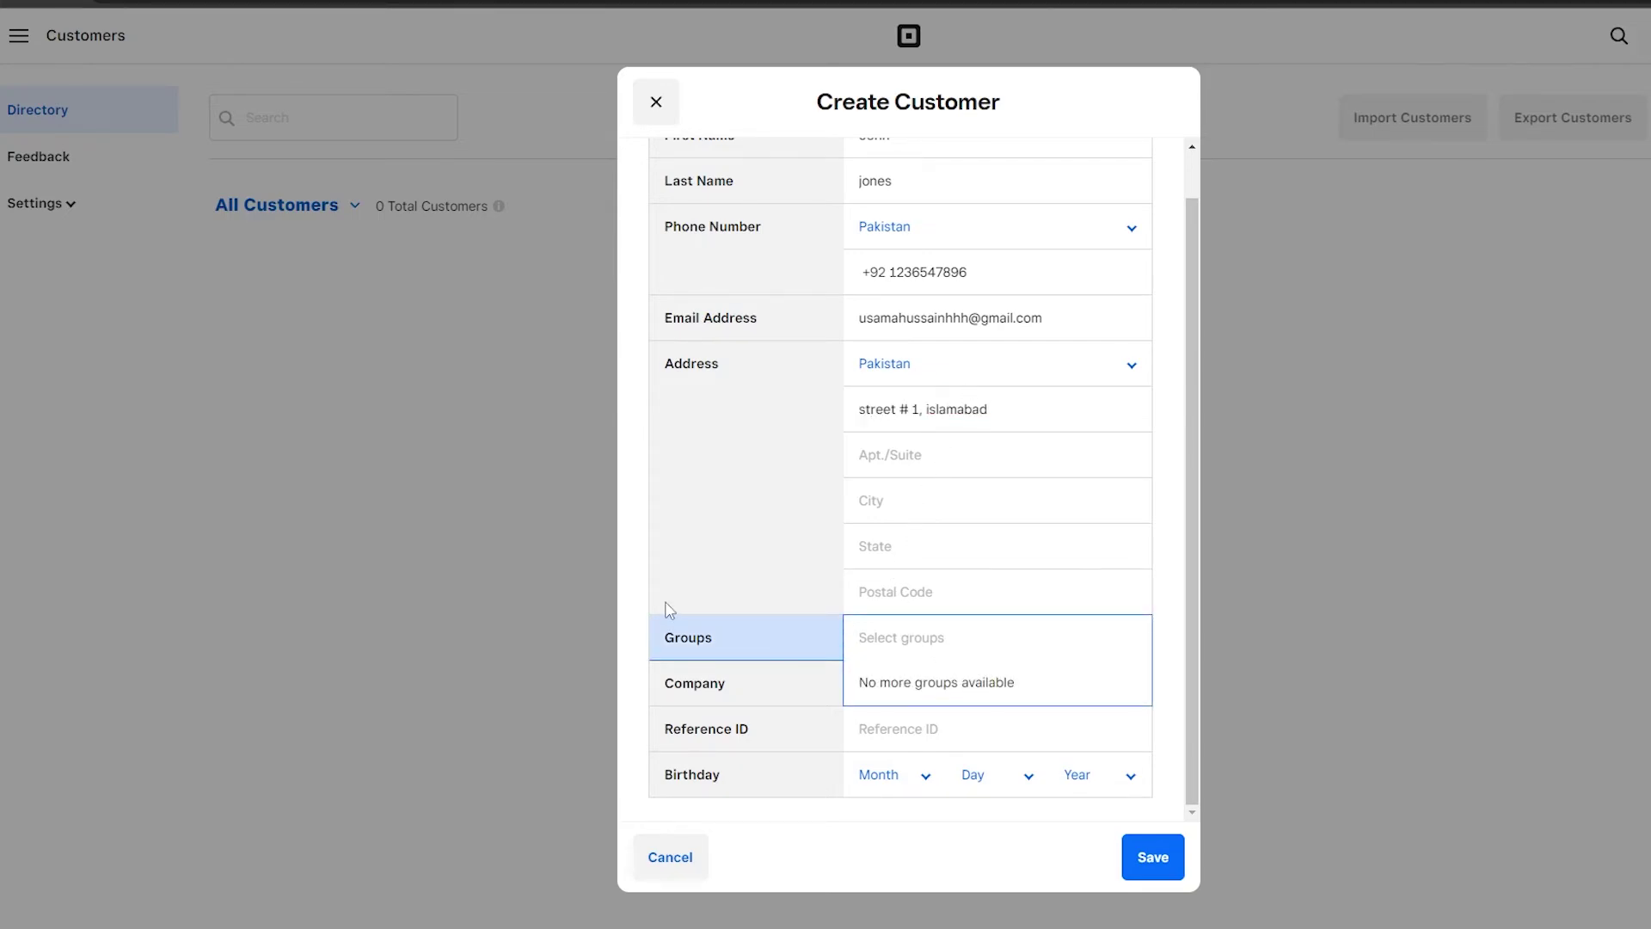
click(846, 704)
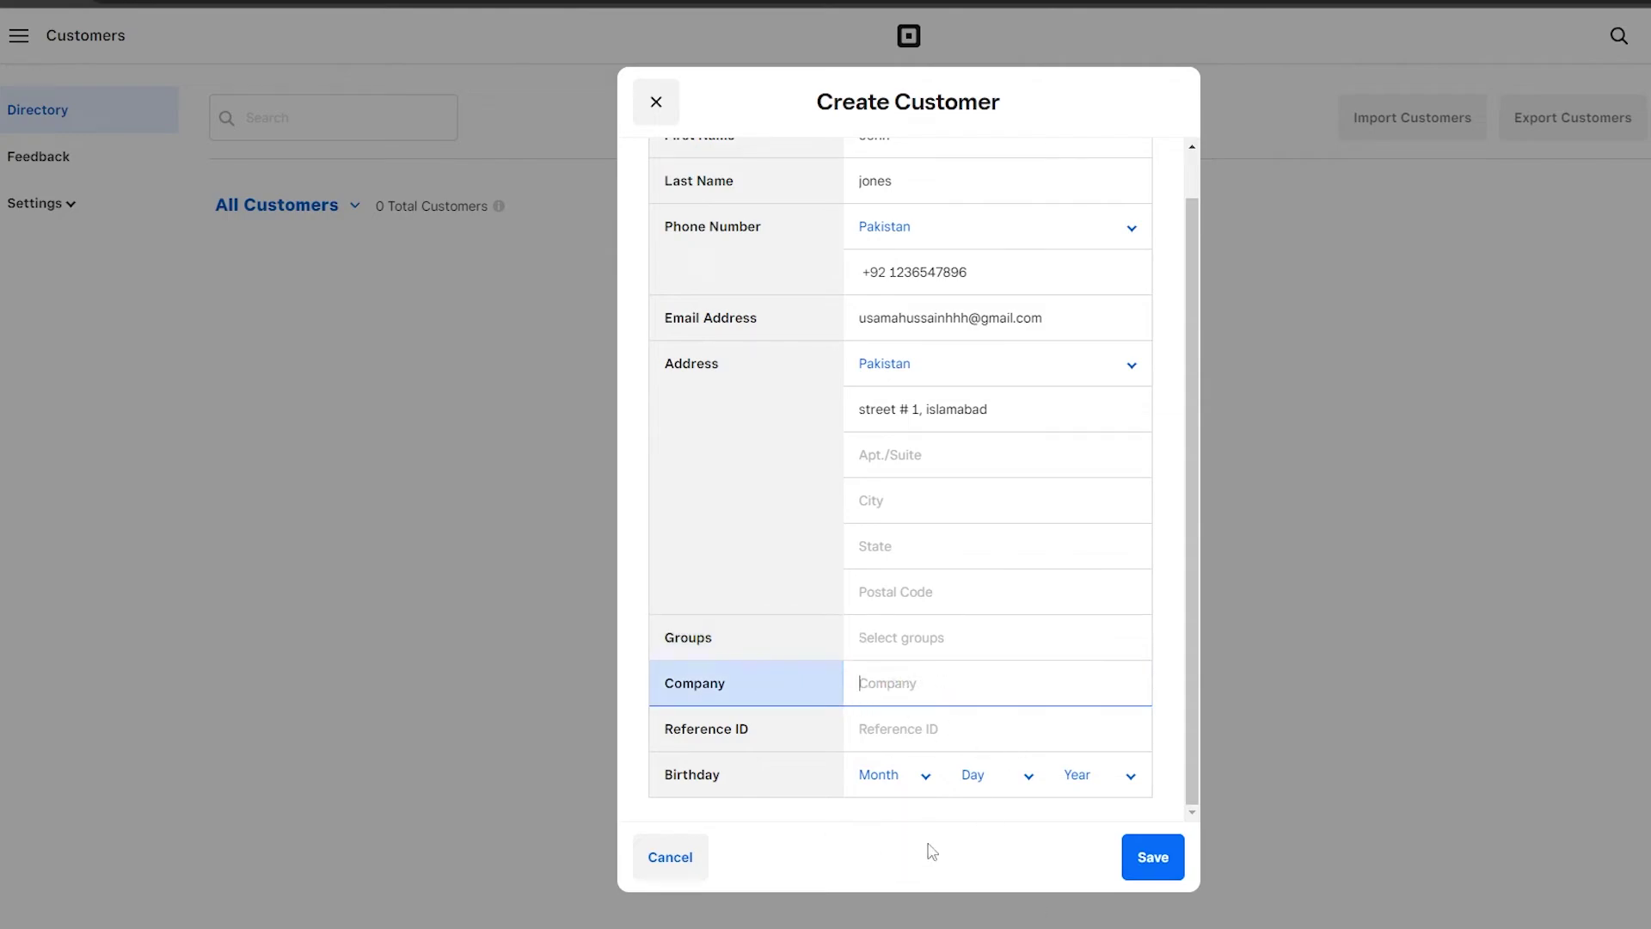
click(916, 783)
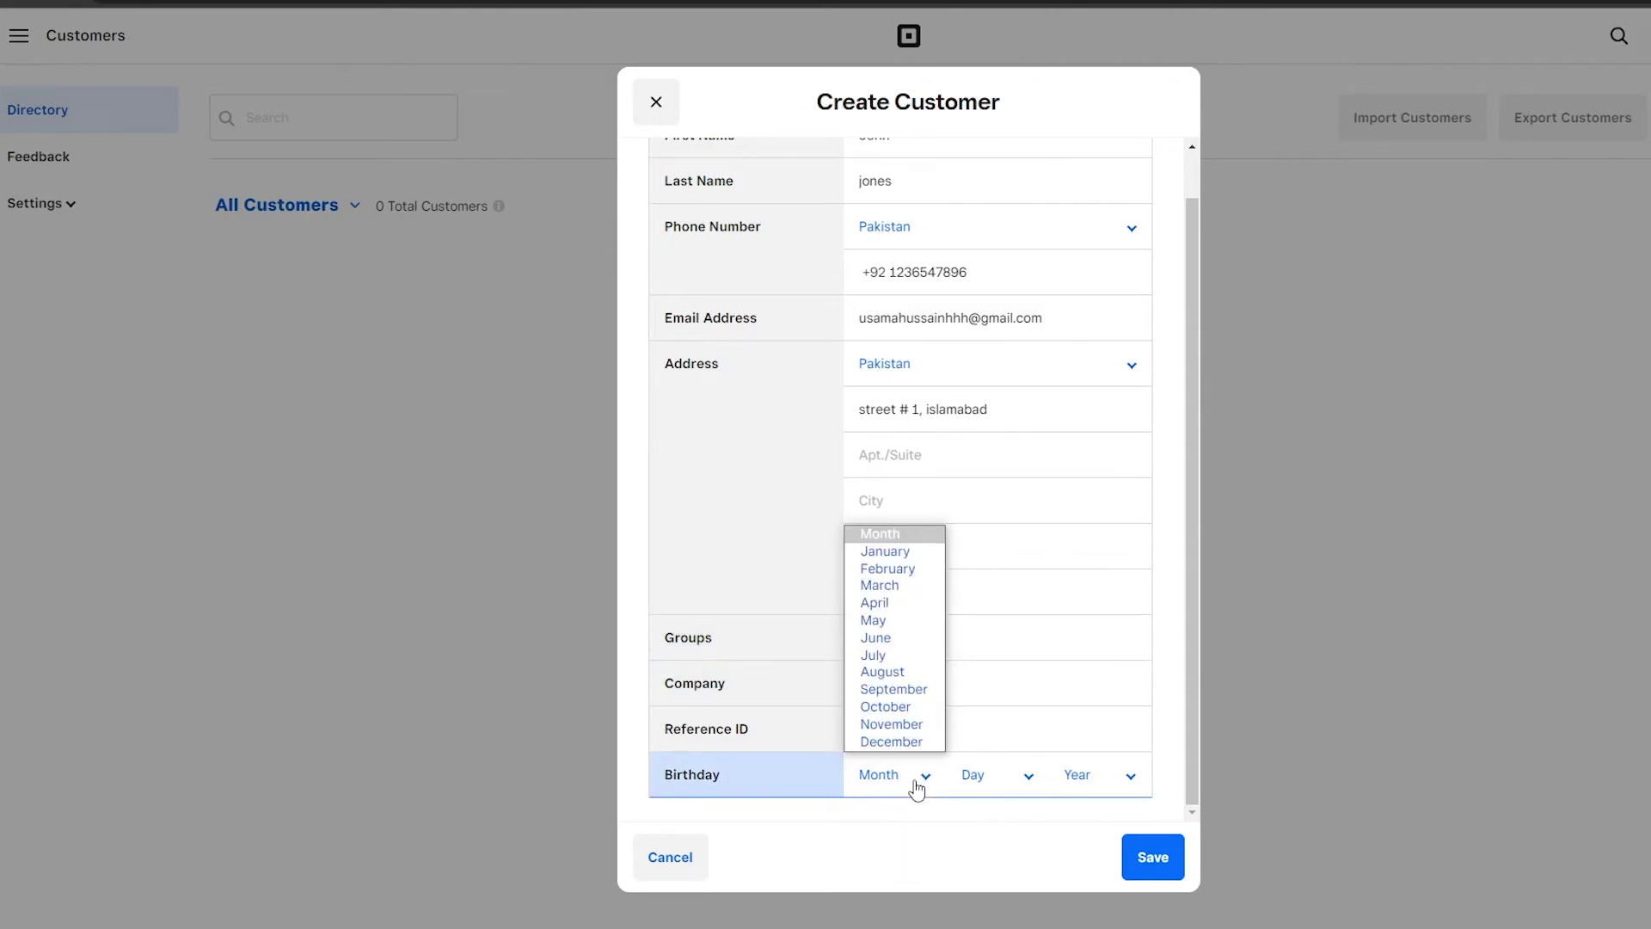
click(895, 689)
click(990, 779)
click(989, 742)
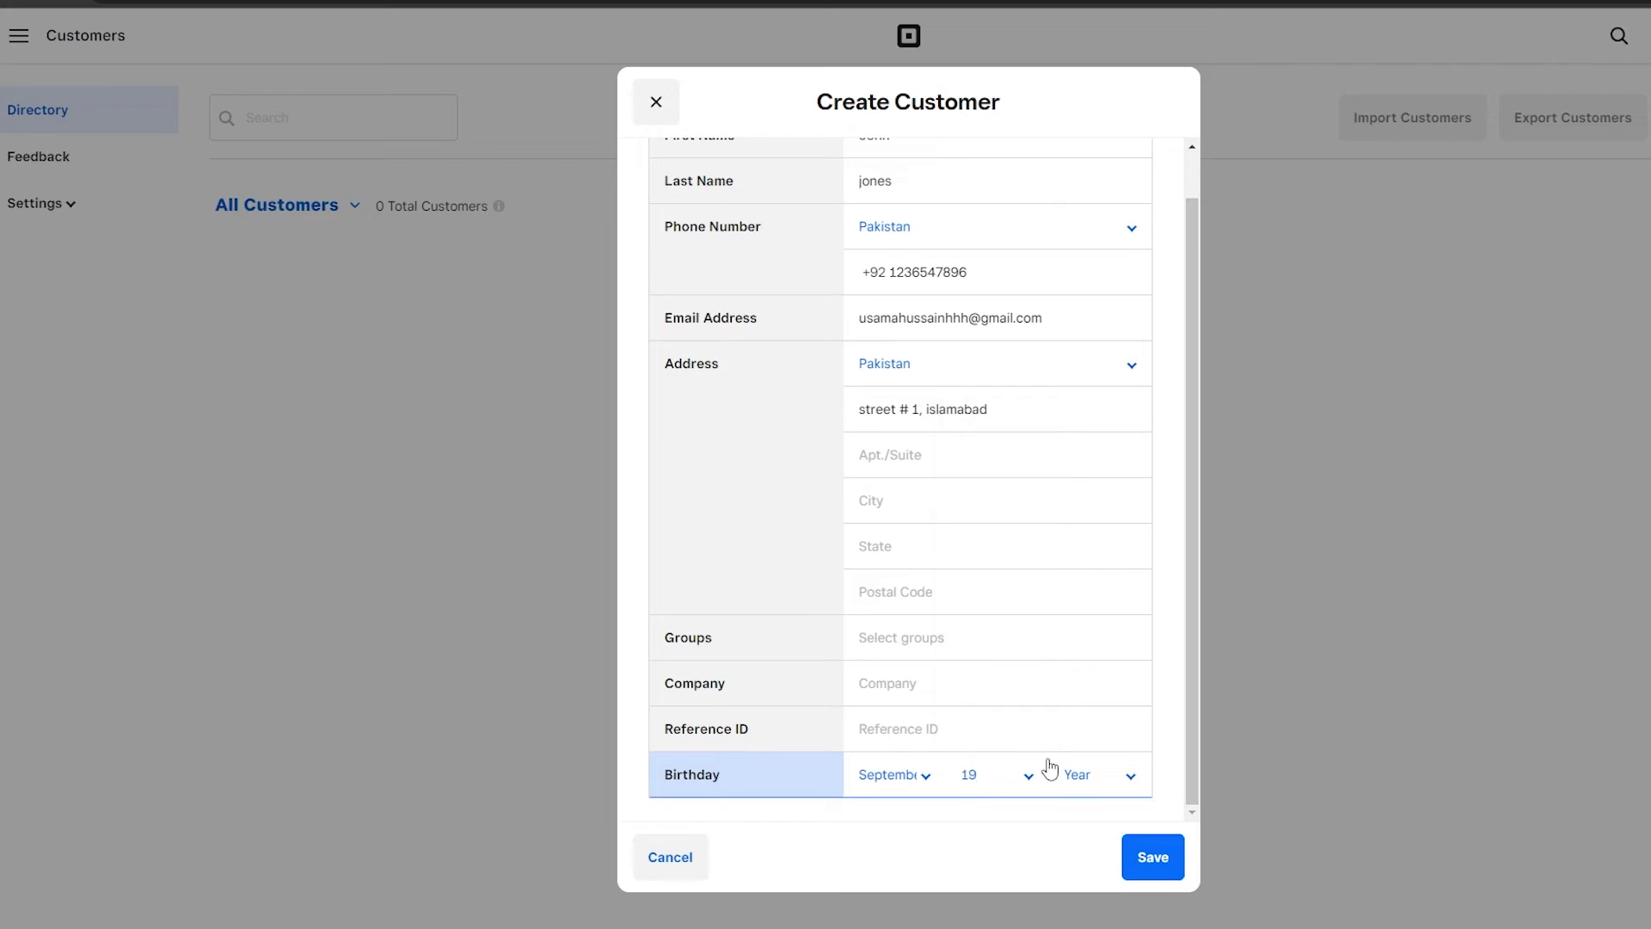
click(1153, 857)
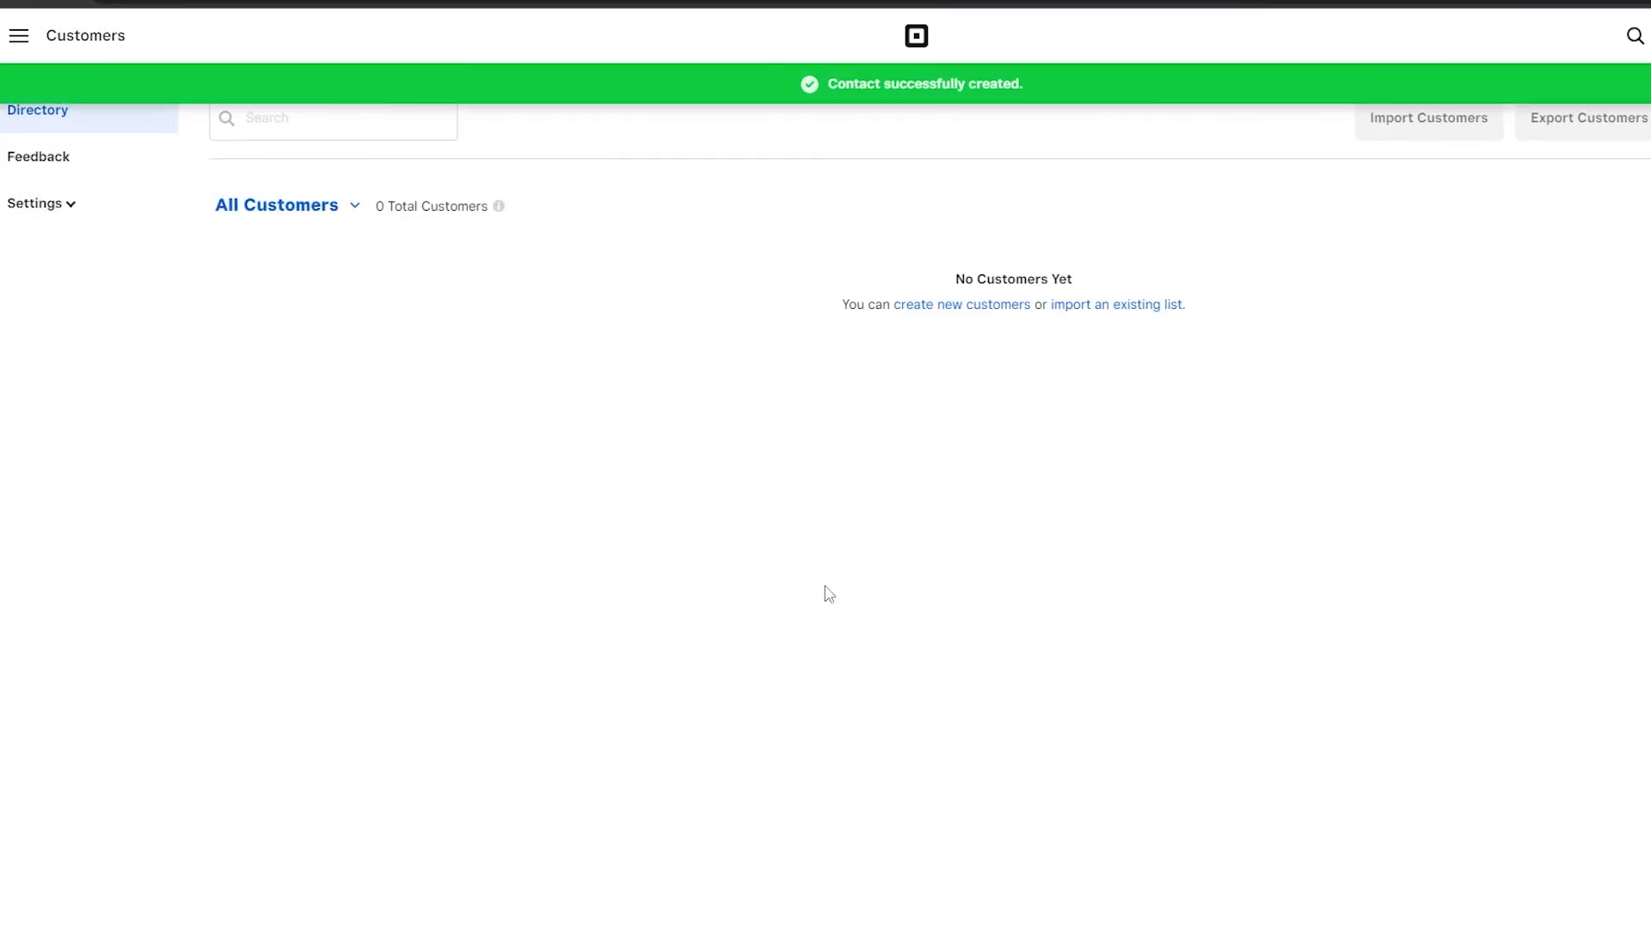